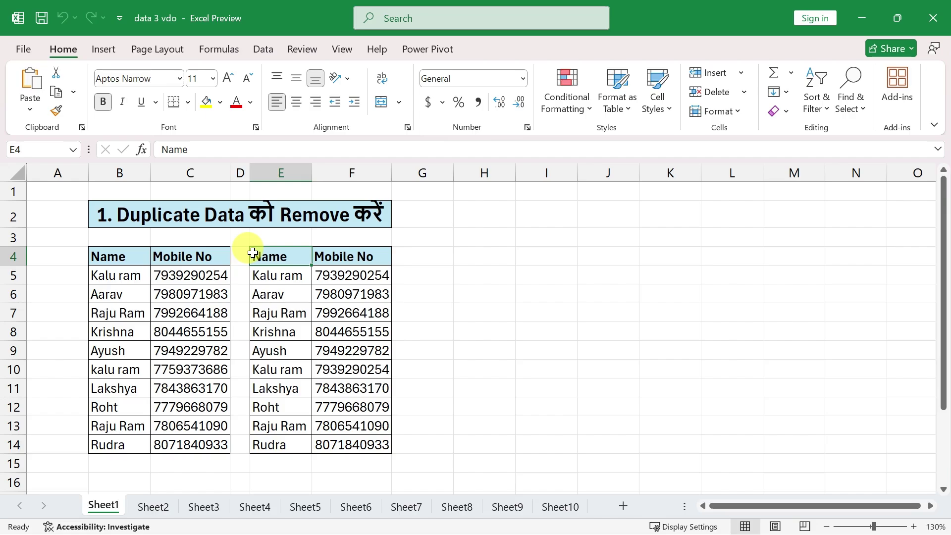
Examine both Name and Mobile No tables, comparing the rows with repeated names in B4:C14 to see whether their numbers match
left_click_drag(111, 253, 163, 444)
left_click_drag(266, 255, 355, 447)
left_click_drag(113, 255, 132, 444)
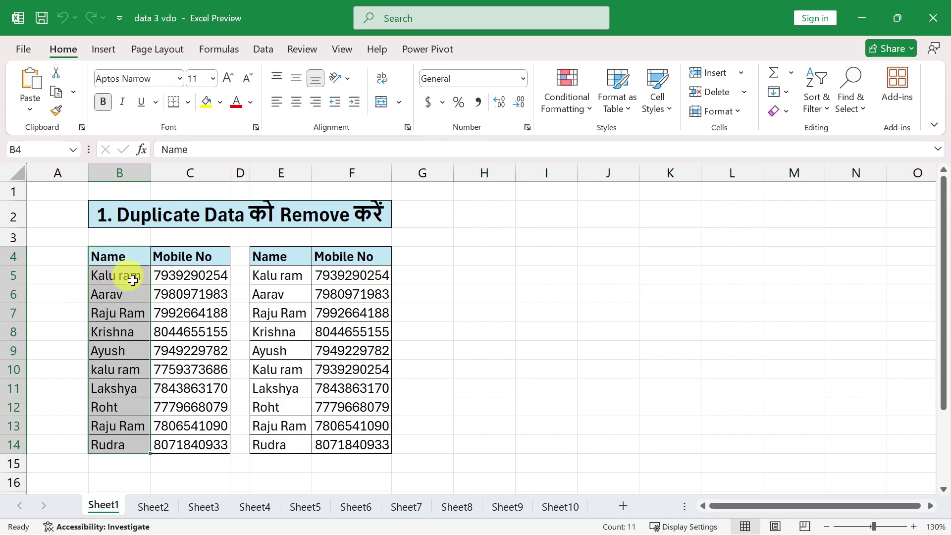
left_click_drag(128, 275, 179, 273)
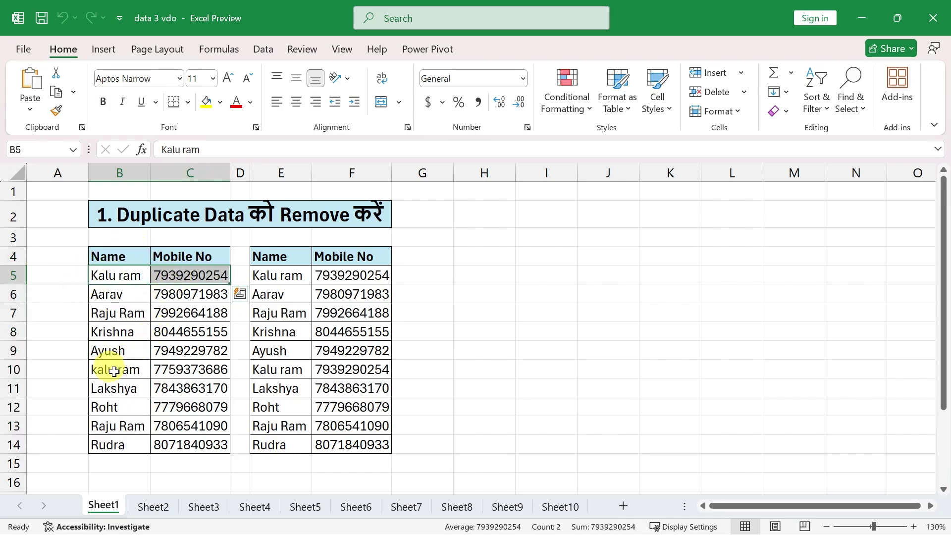
left_click_drag(109, 370, 205, 368)
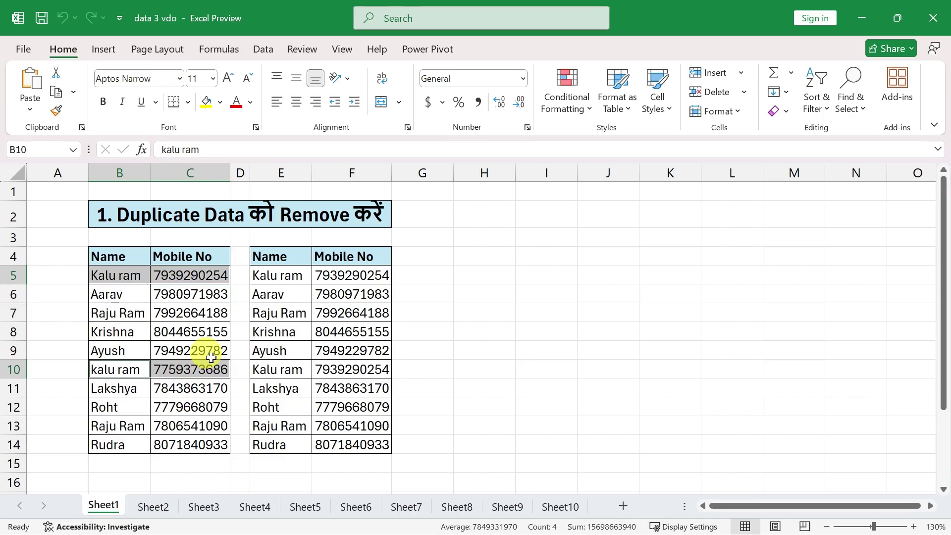
left_click_drag(121, 311, 185, 312)
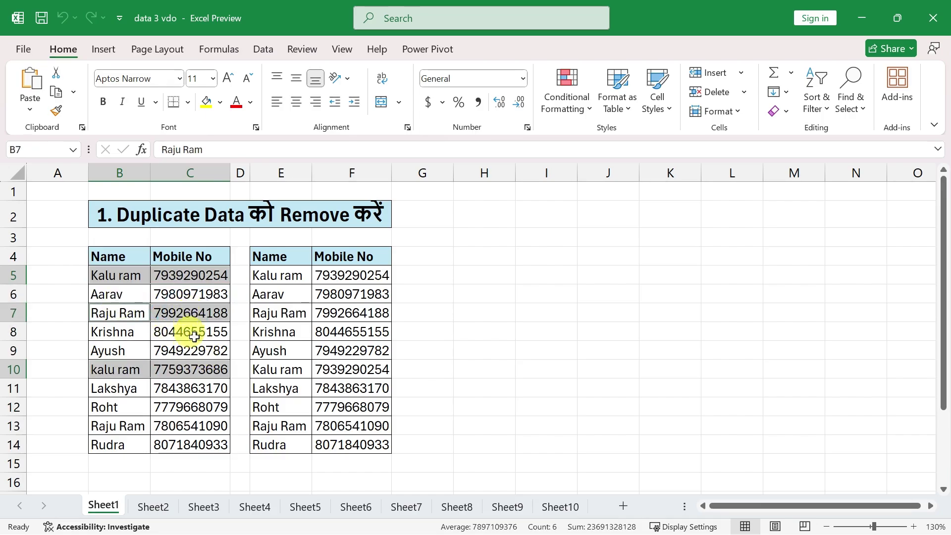
left_click_drag(121, 422, 187, 423)
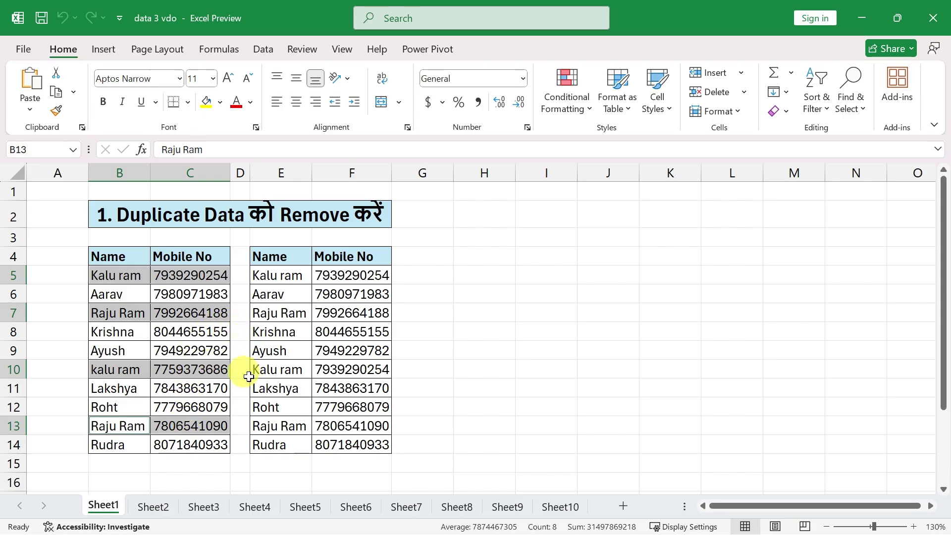
left_click(161, 369)
left_click_drag(106, 257, 119, 433)
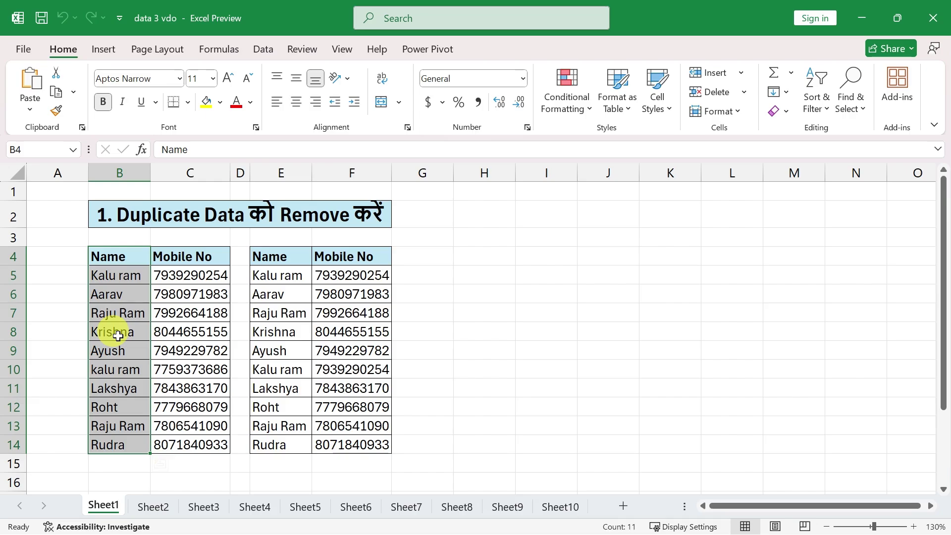
left_click_drag(115, 276, 163, 275)
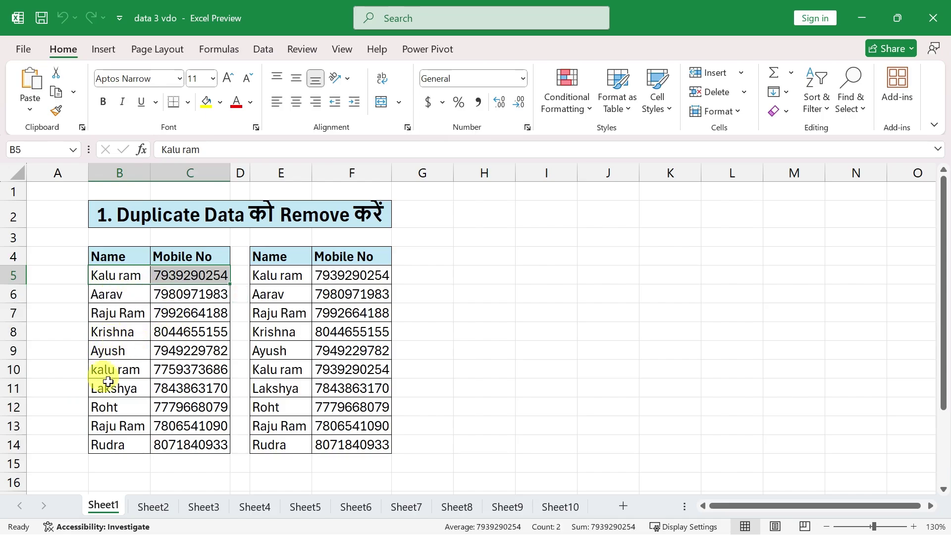
left_click(148, 367, "ctrl")
left_click_drag(149, 366, 219, 365)
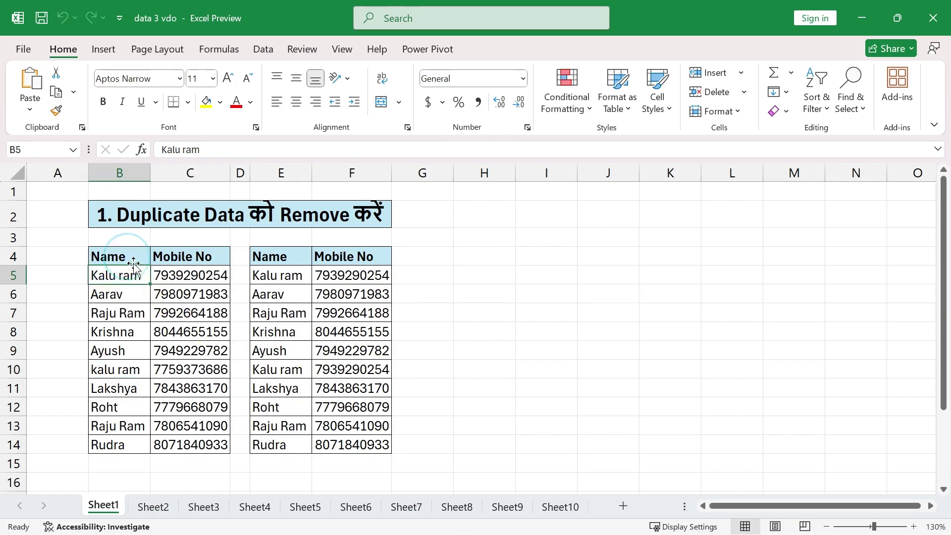
Remove duplicates from the Name column B4:B14 only, continuing with the current selection, and undo the removal
left_click_drag(123, 254, 117, 443)
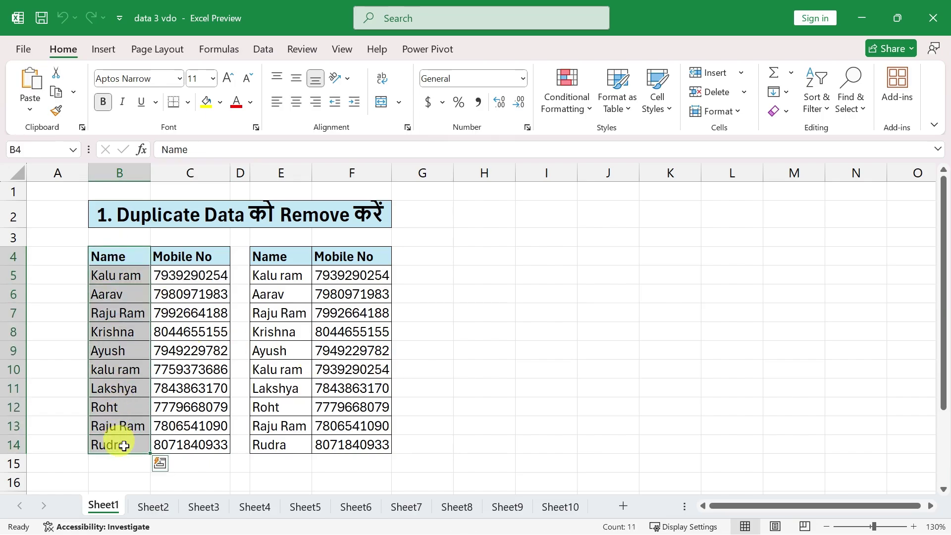
left_click(263, 49)
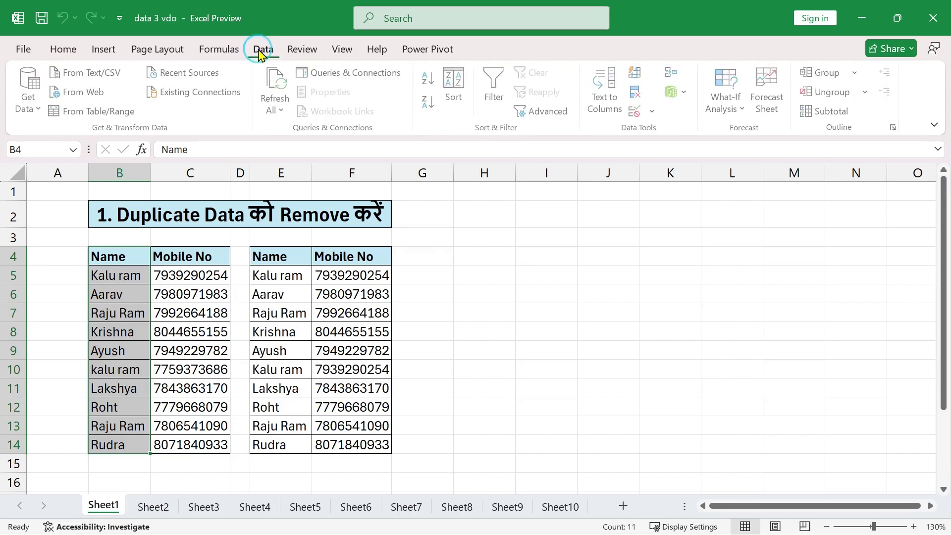
left_click(638, 93)
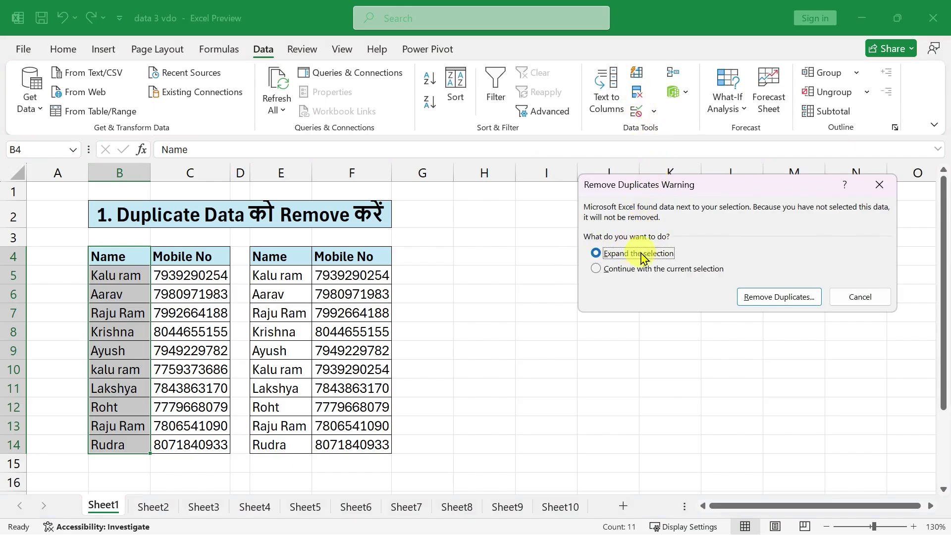
left_click(639, 270)
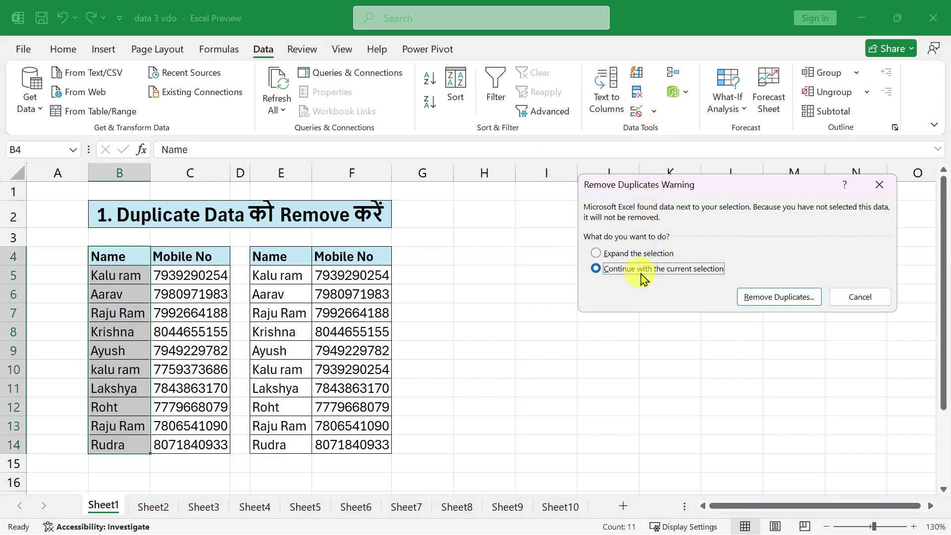
left_click(779, 298)
left_click(768, 343)
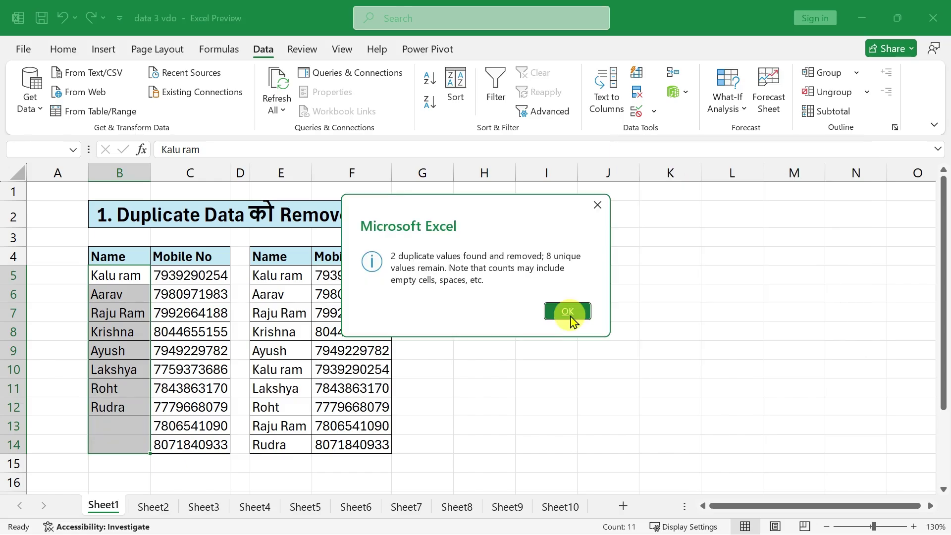
left_click(568, 312)
left_click(148, 425)
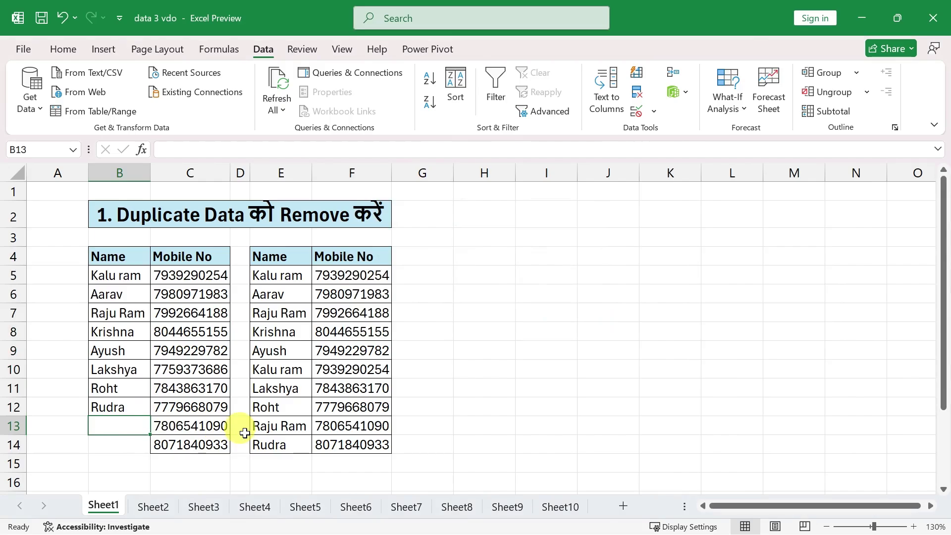
key("ctrl+z")
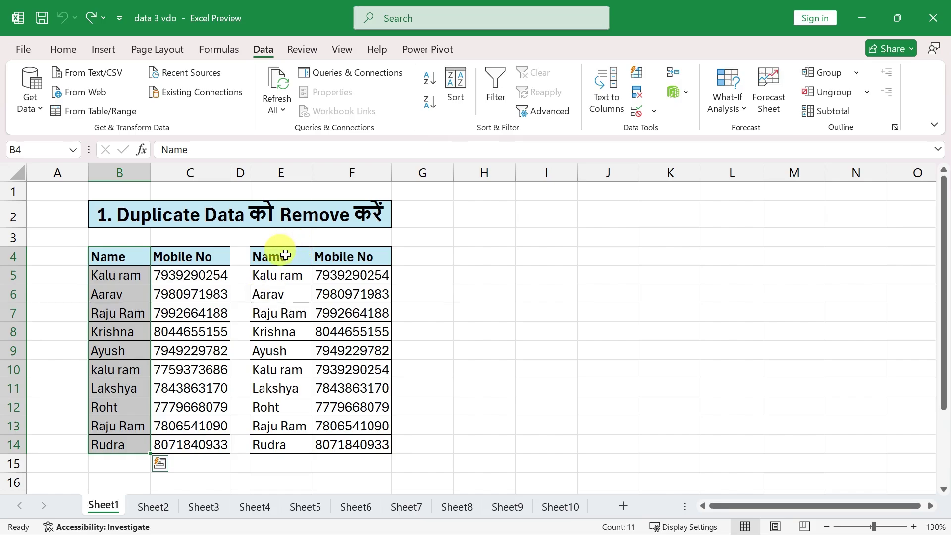
Remove duplicate rows from the second table in E4:F14, comparing both the Name and Mobile No columns
left_click_drag(282, 255, 339, 447)
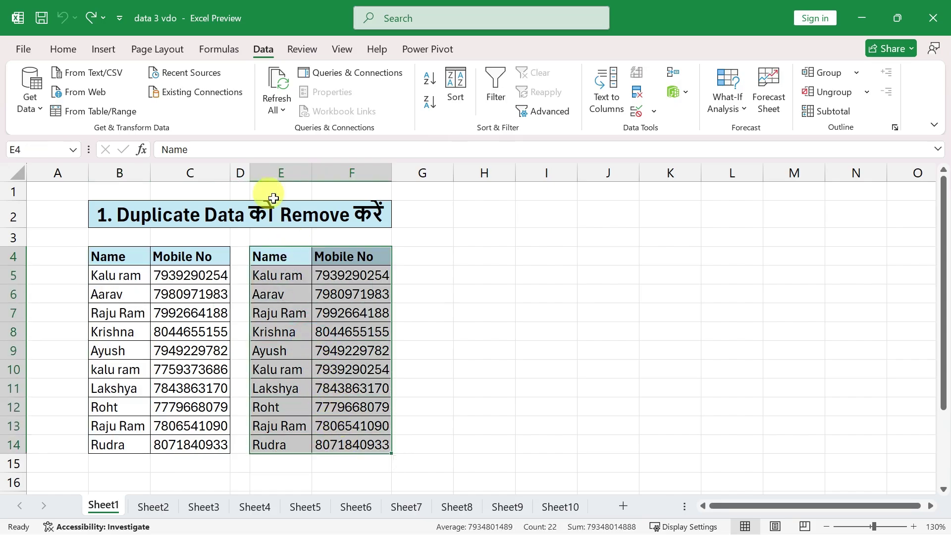
left_click(637, 95)
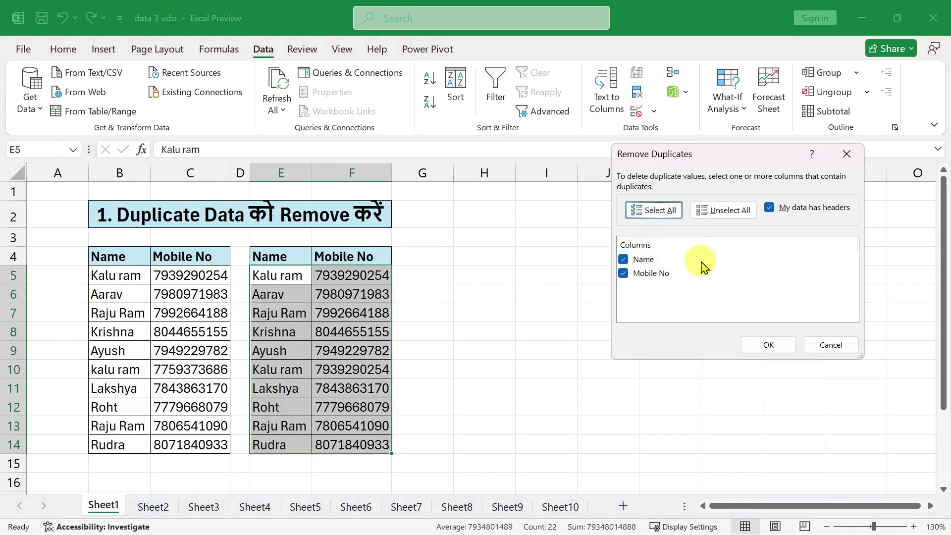
left_click(767, 345)
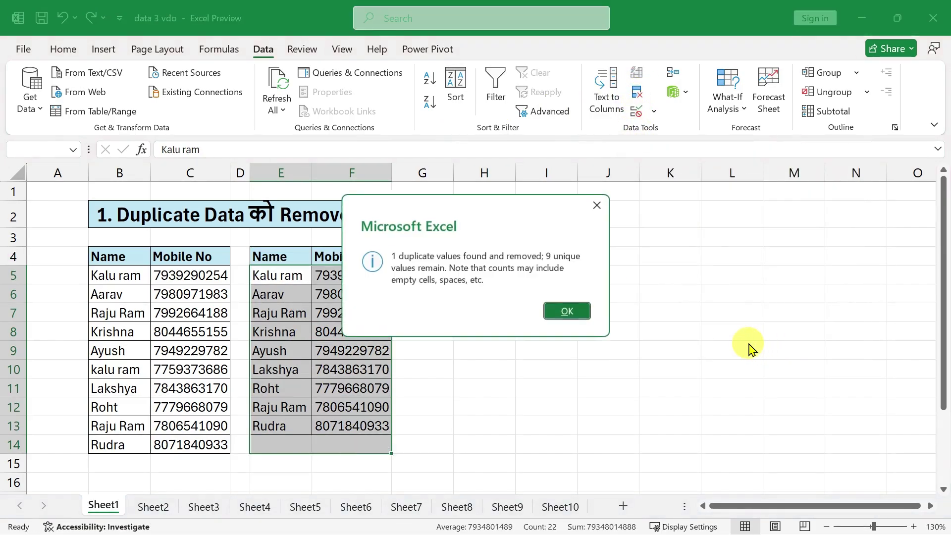
left_click(556, 312)
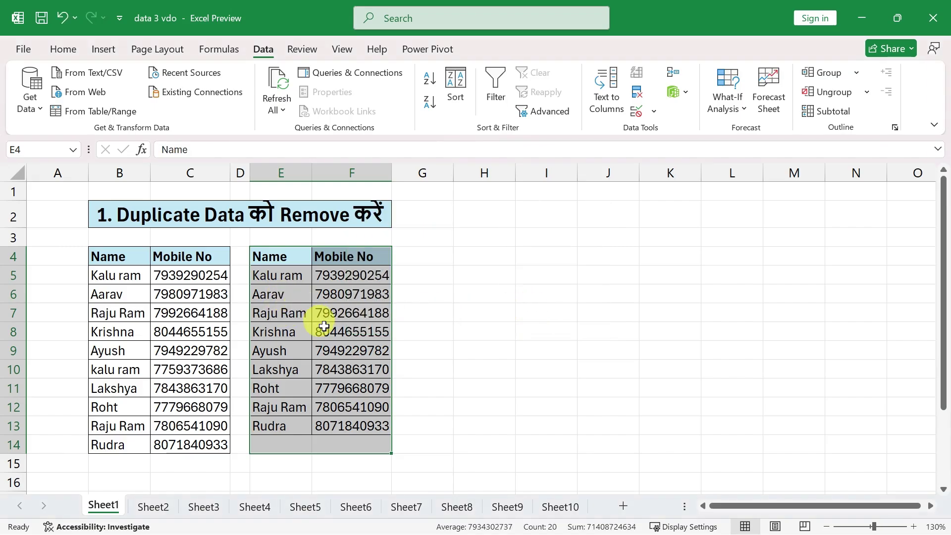
Compare the remaining same-name rows 7 and 12 in the second table, and undo the duplicate removal
left_click(279, 279)
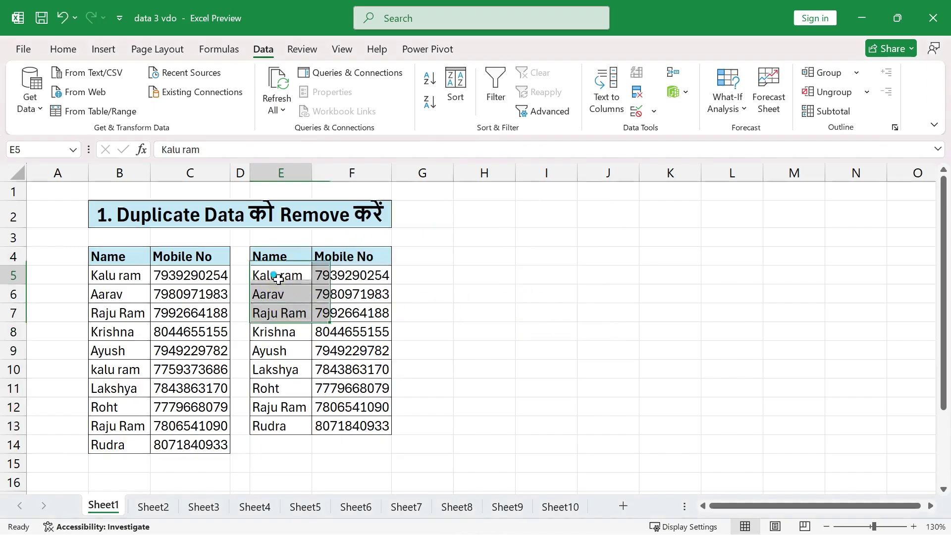
left_click(266, 315)
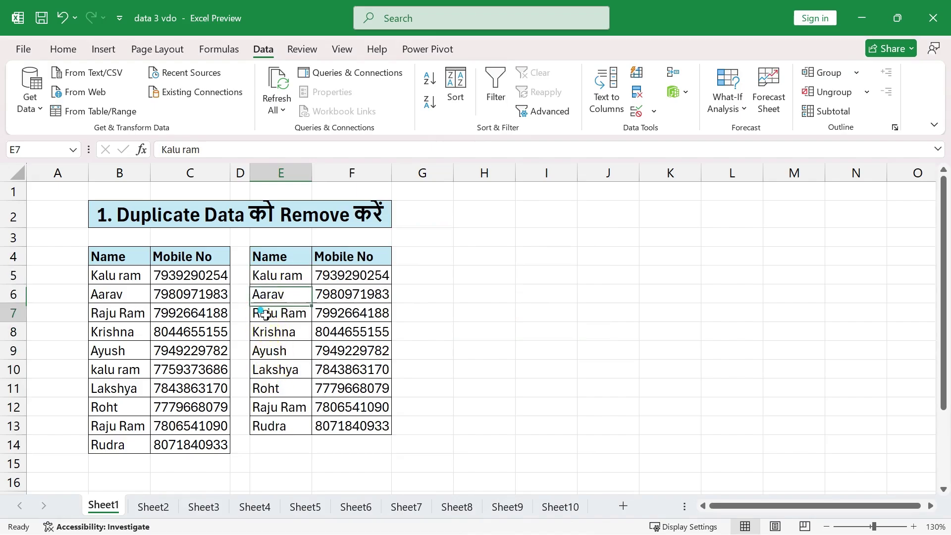
left_click_drag(265, 316, 342, 313)
left_click_drag(287, 407, 349, 407, "ctrl")
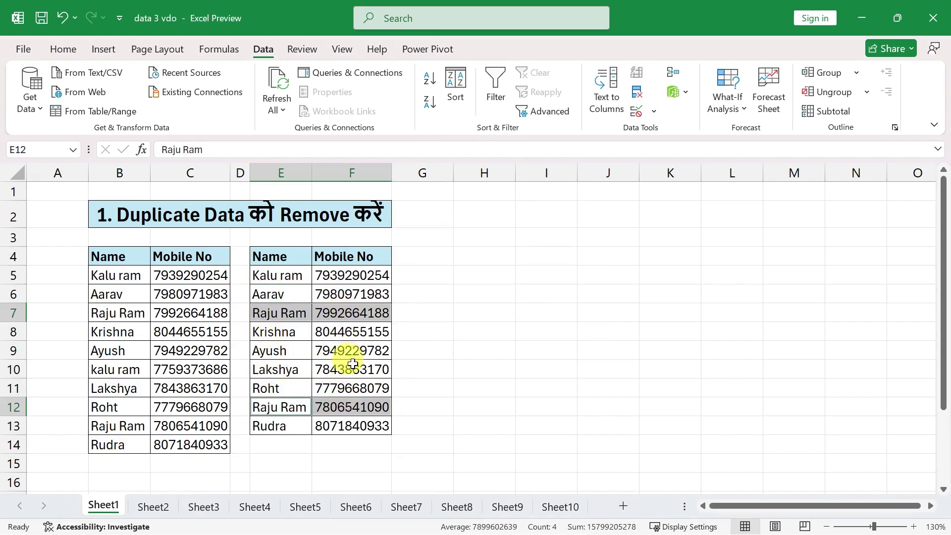
left_click(439, 353)
key("ctrl+z")
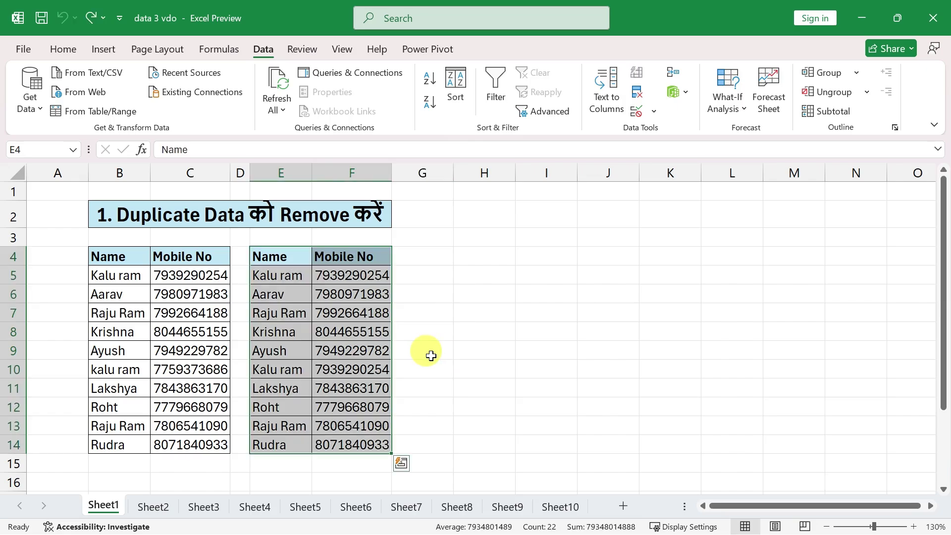
Highlight rows 5 and 10 of the second table together to compare their name and mobile number entries
left_click(431, 356)
left_click_drag(272, 276, 352, 276)
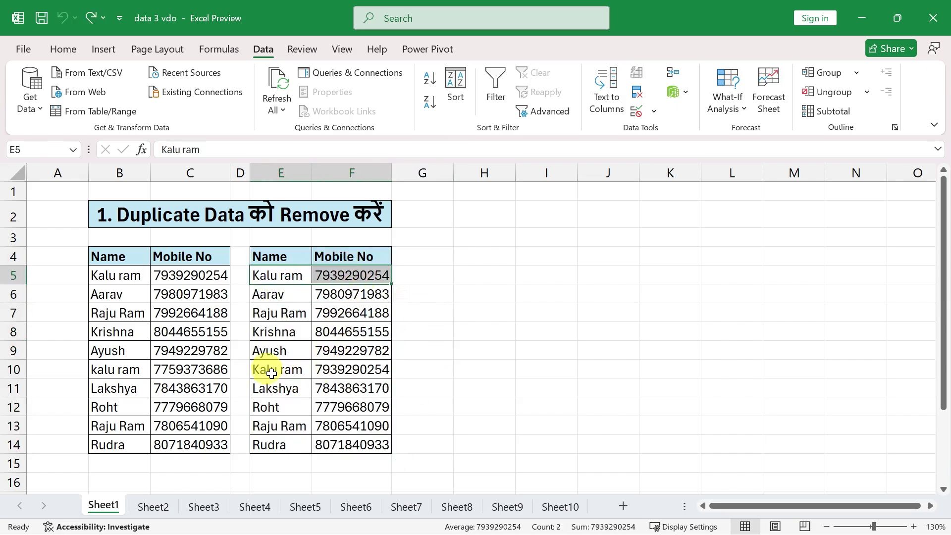
left_click_drag(272, 373, 353, 371, "ctrl")
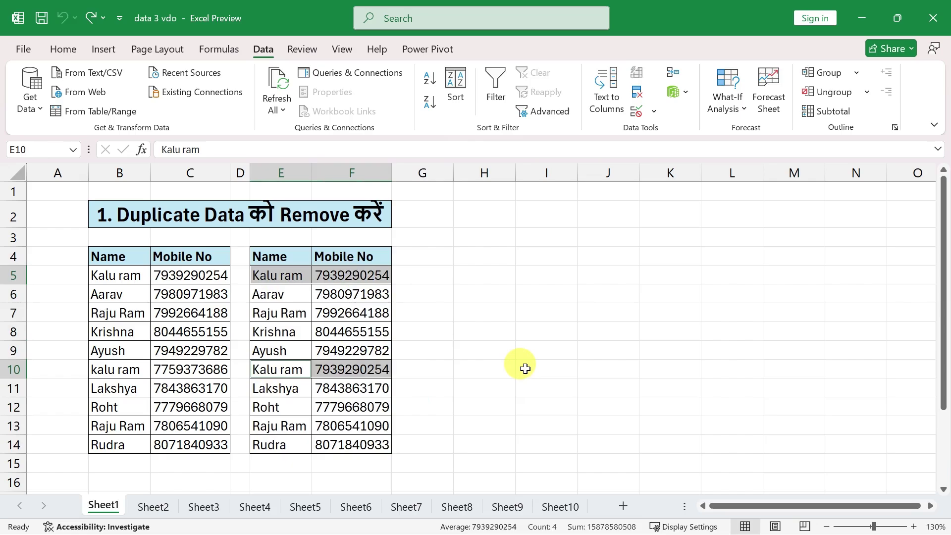
Open Sheet2 and examine the comma-separated Name,Age,Class list and the empty columns beside it
left_click(63, 49)
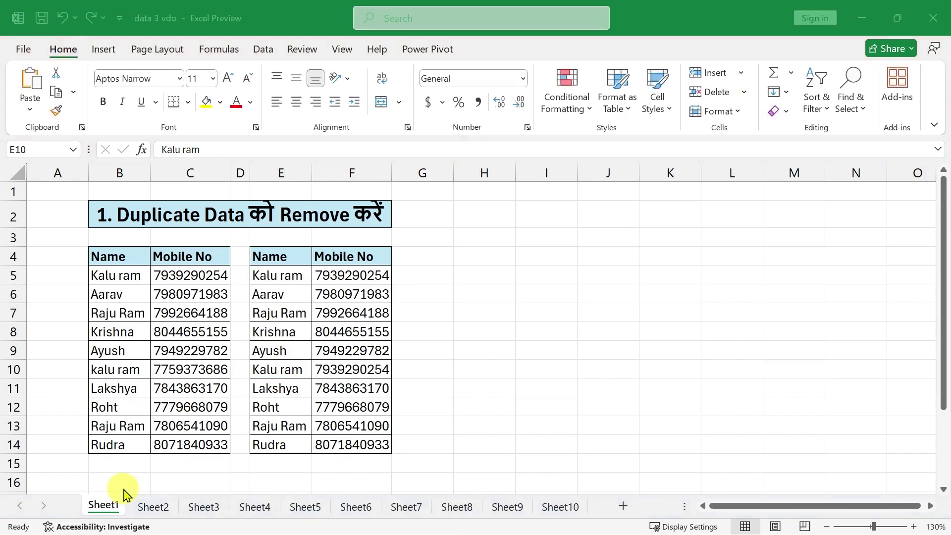
left_click(154, 507)
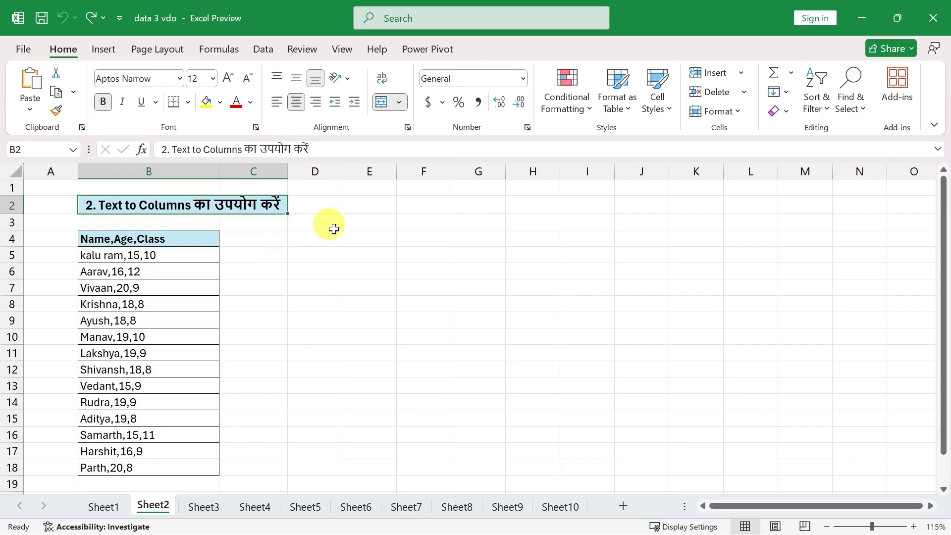
left_click_drag(138, 238, 143, 369)
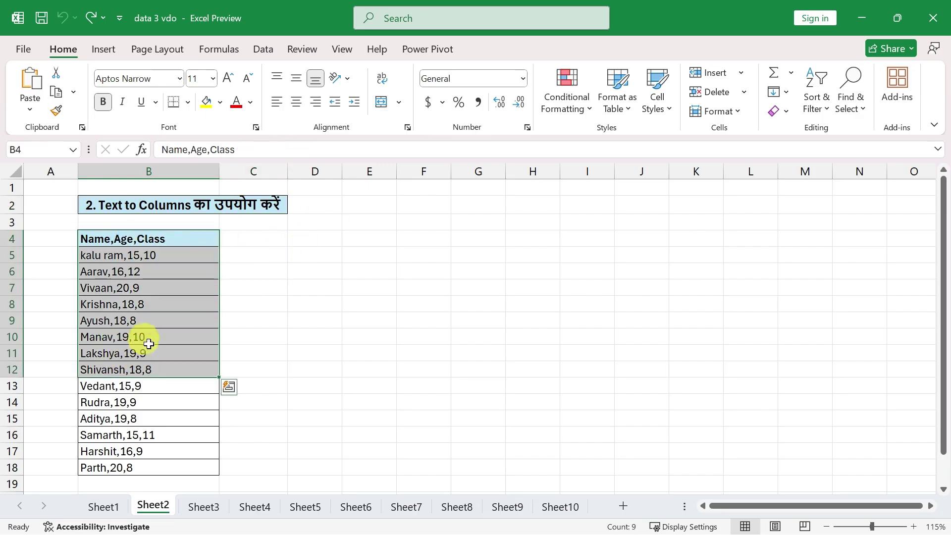
left_click_drag(251, 243, 238, 350)
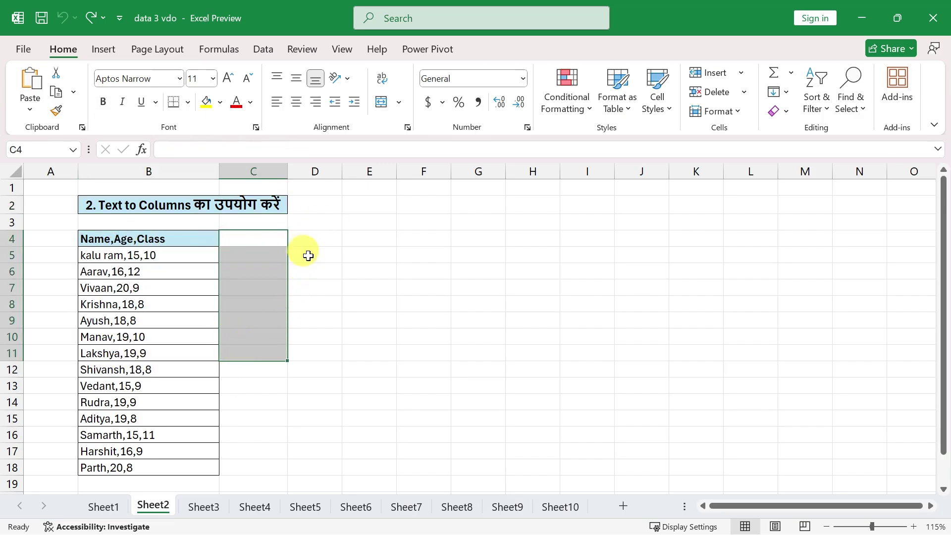
left_click_drag(313, 236, 314, 341)
Copy the Name,Age,Class list from B4:B18 to D4 and autofit the width of column D
left_click(122, 238)
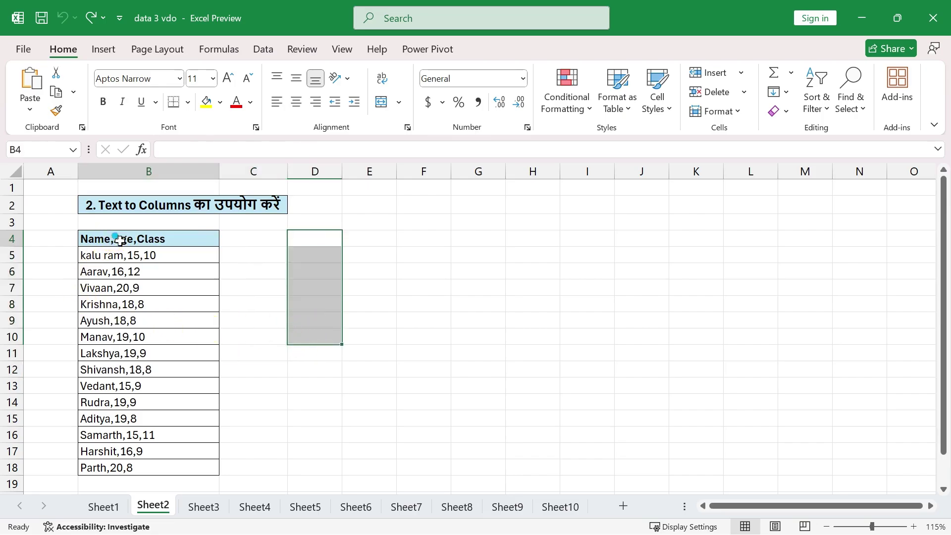
left_click_drag(142, 274, 132, 466)
key("ctrl+c")
left_click(305, 240)
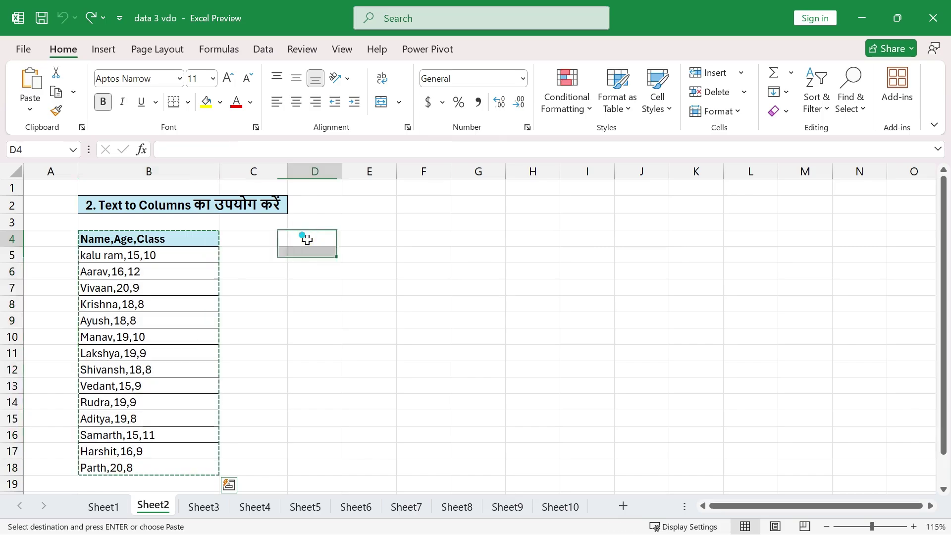
key("Return")
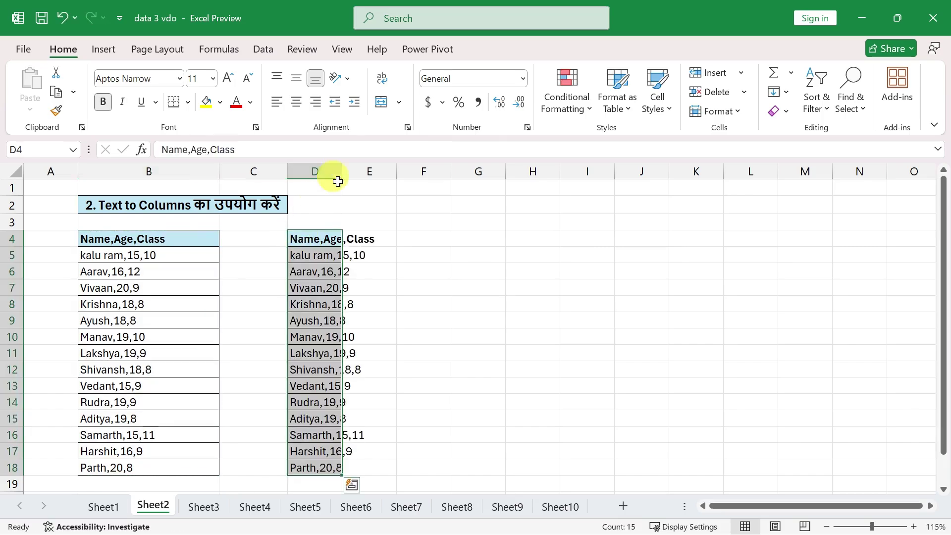
double_click(342, 172)
Start Text to Columns on the copied list in D4:D18 with the Delimited data type
left_click(232, 287)
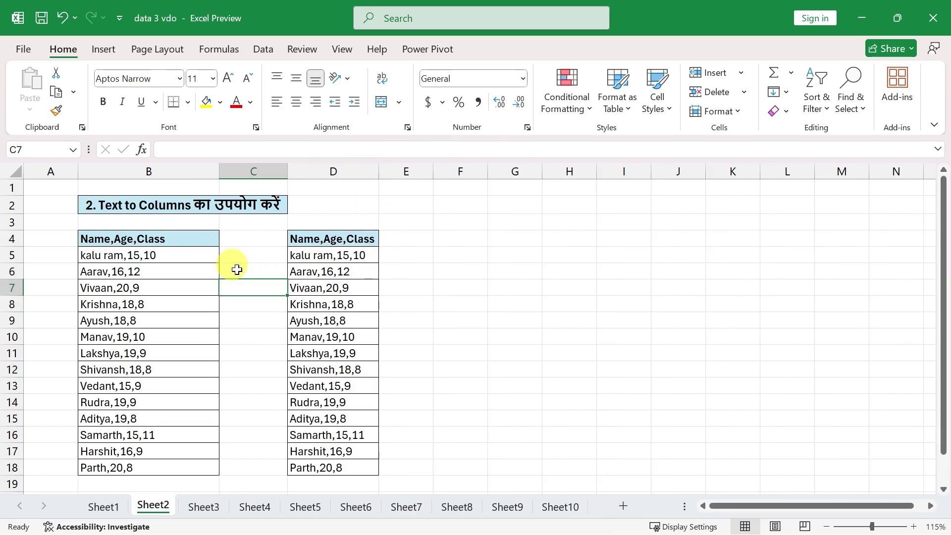
left_click(167, 254)
left_click(384, 239)
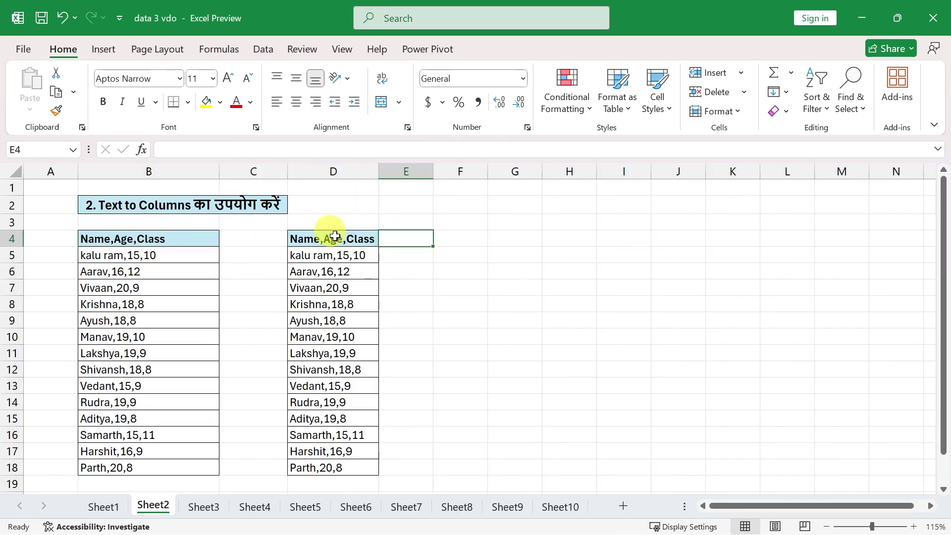
left_click_drag(333, 239, 335, 467)
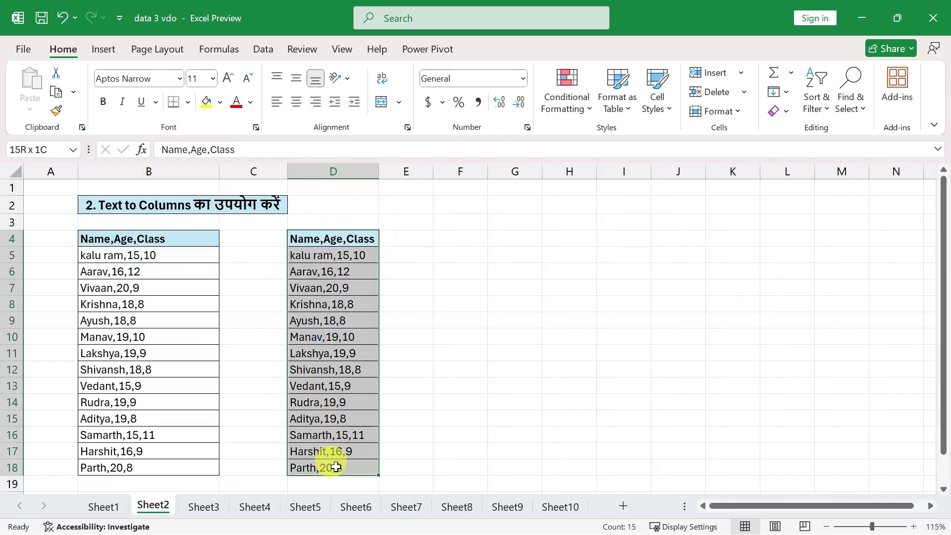
left_click(264, 50)
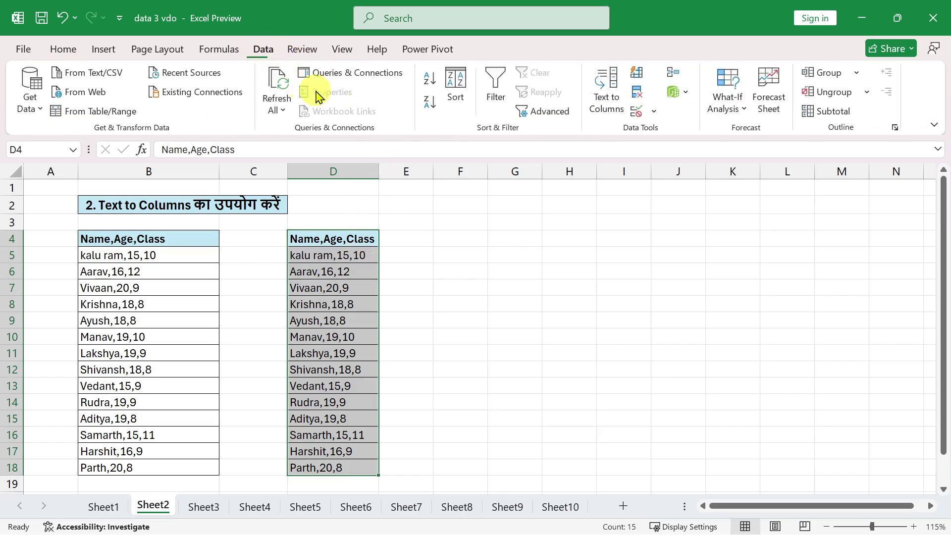
left_click(601, 94)
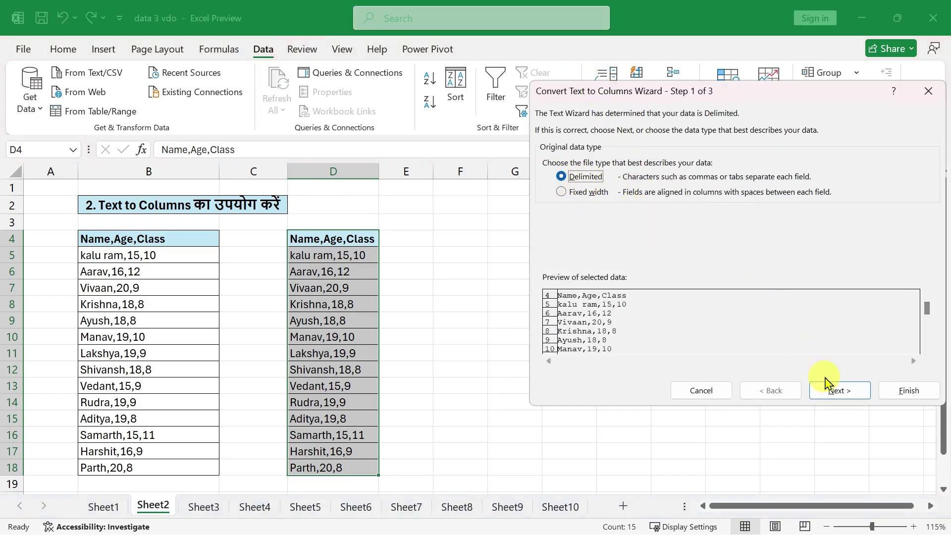
left_click(836, 392)
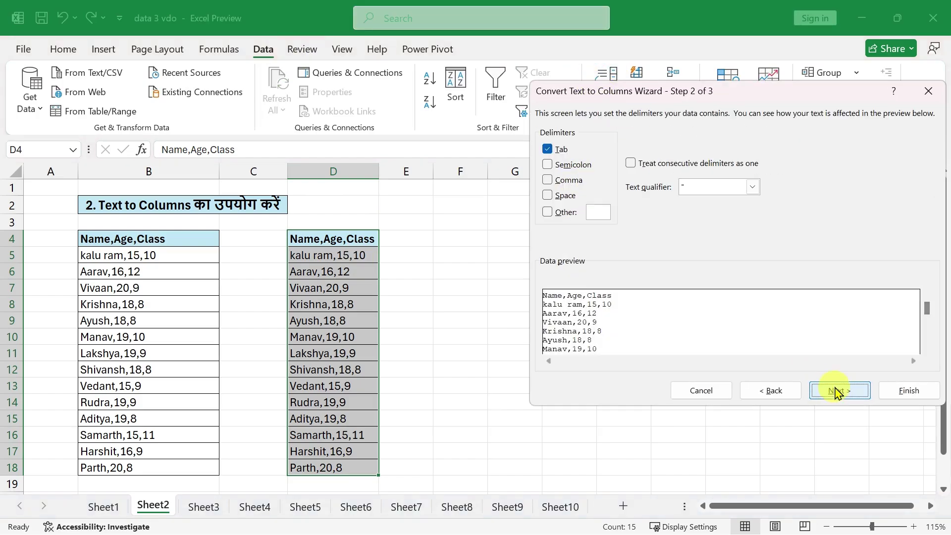
Set comma instead of tab as the only delimiter and finish splitting the list into Name, Age and Class columns
left_click(548, 150)
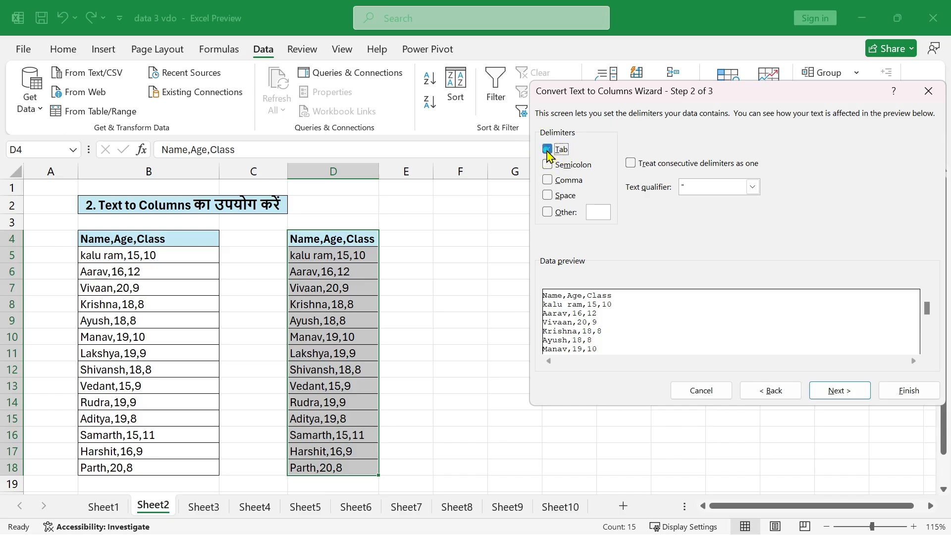
left_click(549, 181)
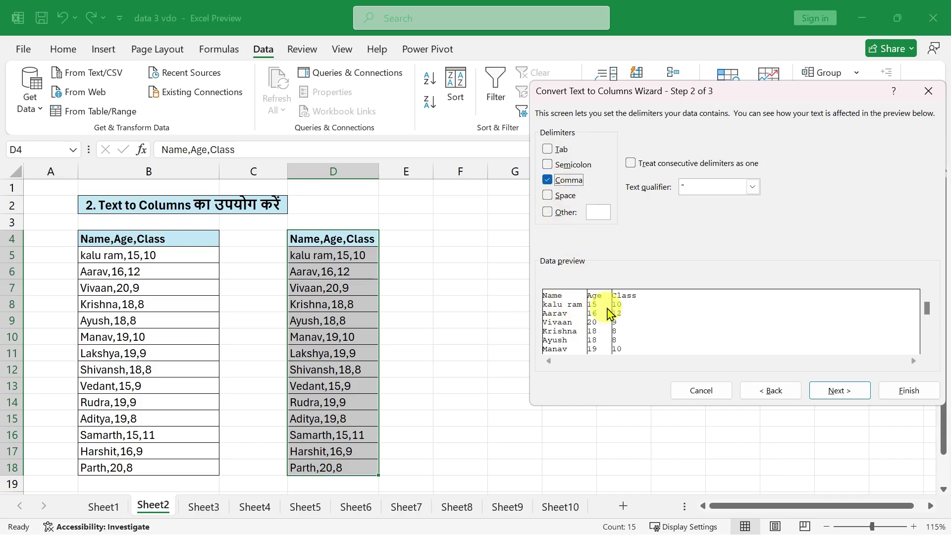
left_click(548, 181)
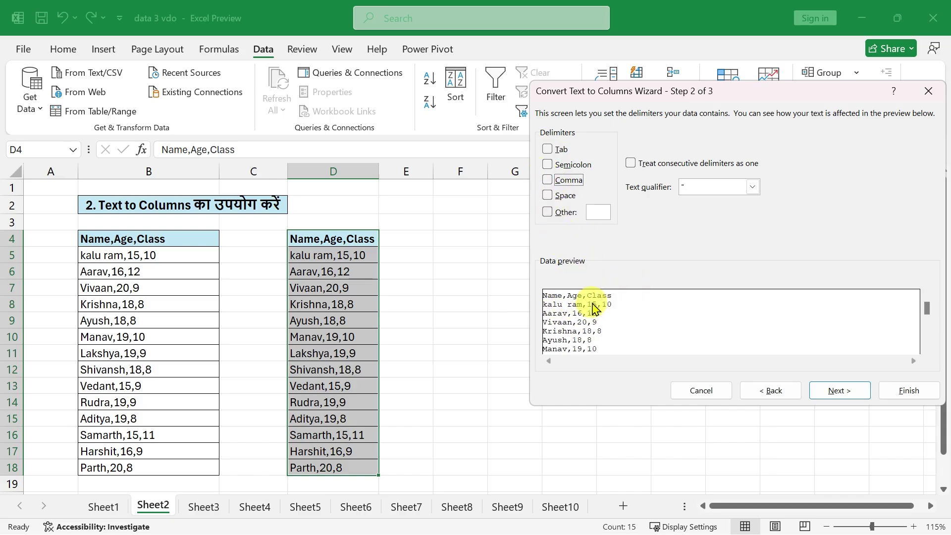
left_click(548, 180)
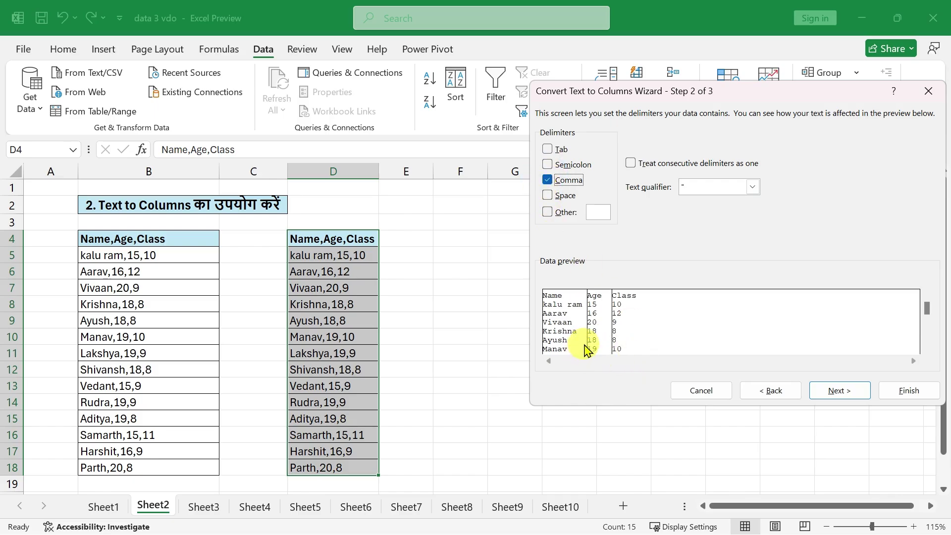
left_click(901, 396)
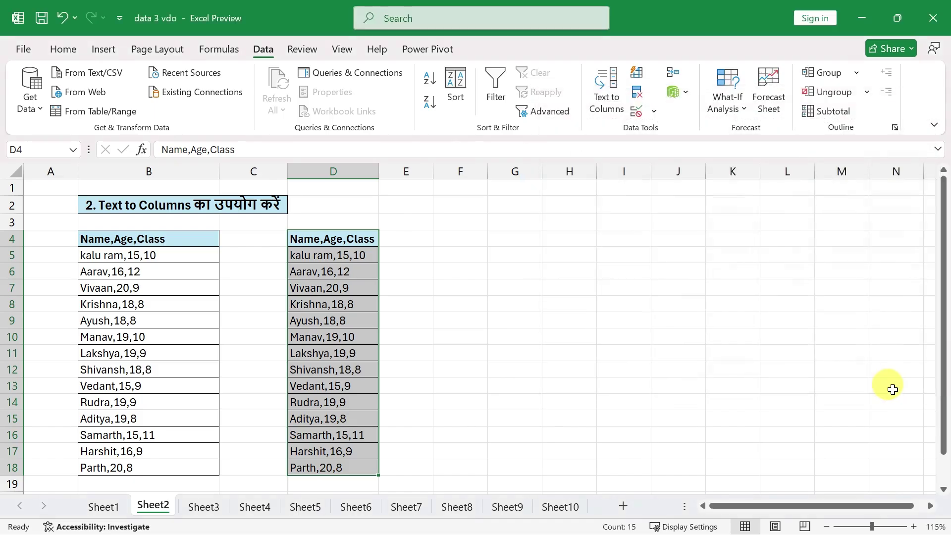
left_click(570, 386)
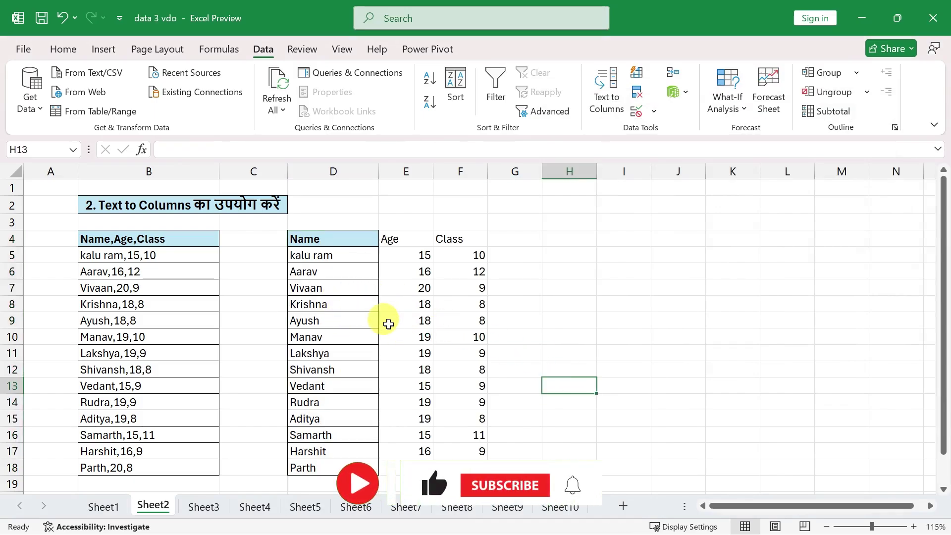
Apply all borders to the split table in D4:F18
left_click(66, 50)
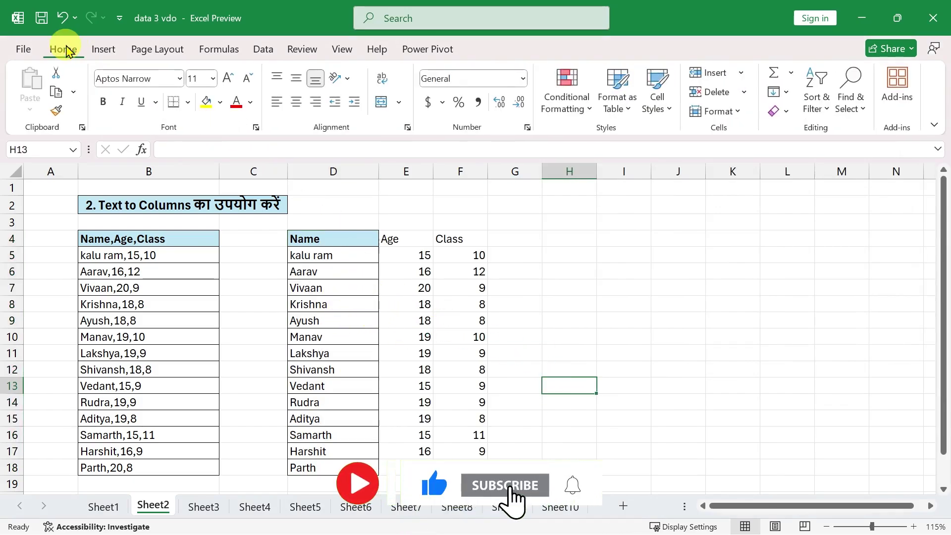
left_click(352, 280)
key("ctrl+a")
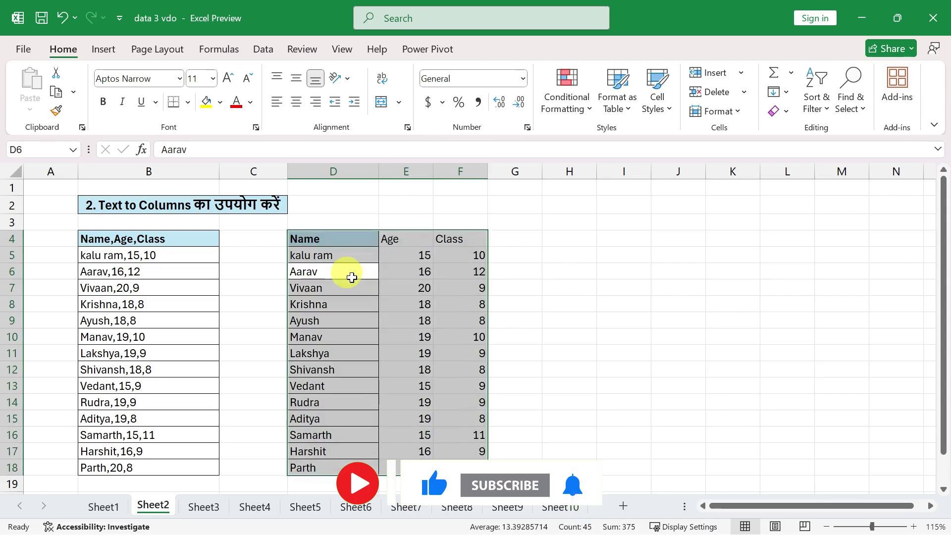
left_click(187, 102)
left_click(214, 257)
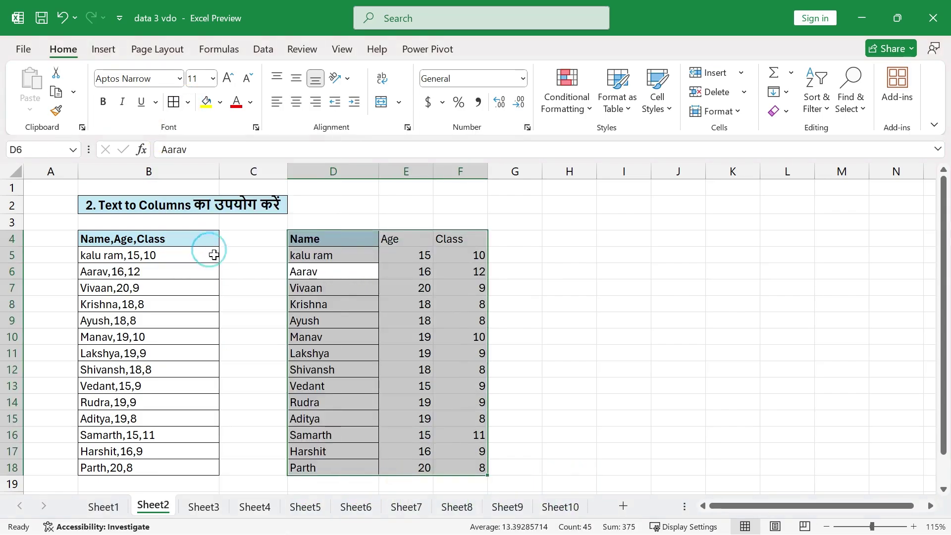
Copy the Name header's formatting from D4 to the Age and Class headers with Format Painter
left_click(298, 236)
left_click(56, 110)
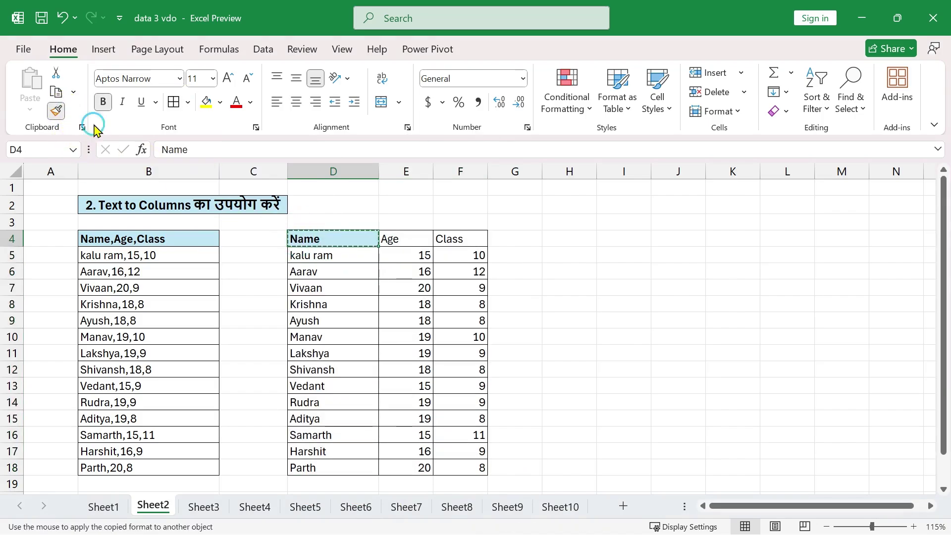
mouse_move(308, 239)
left_mouse_down()
mouse_move(448, 239)
mouse_move(460, 248)
left_mouse_up()
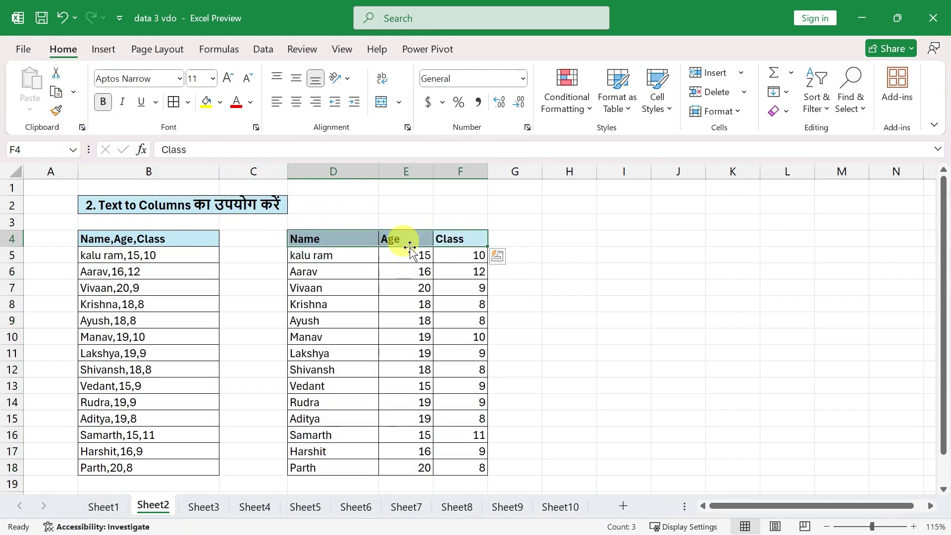
left_click(397, 240)
left_click(346, 254)
left_click(396, 336)
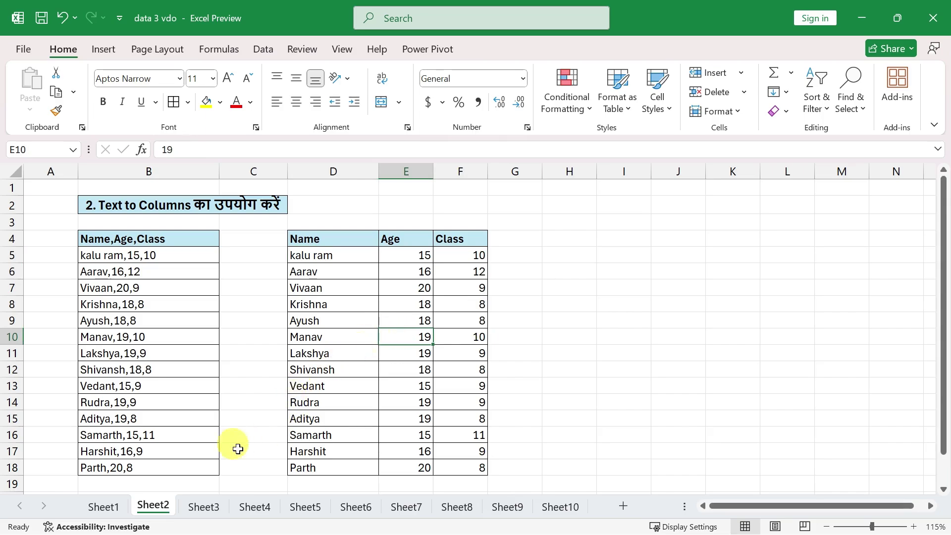
Open Sheet3 and enter the formula =TRIM(B5) in C5 to strip the extra spaces from the first name
key("ctrl+Page_Down")
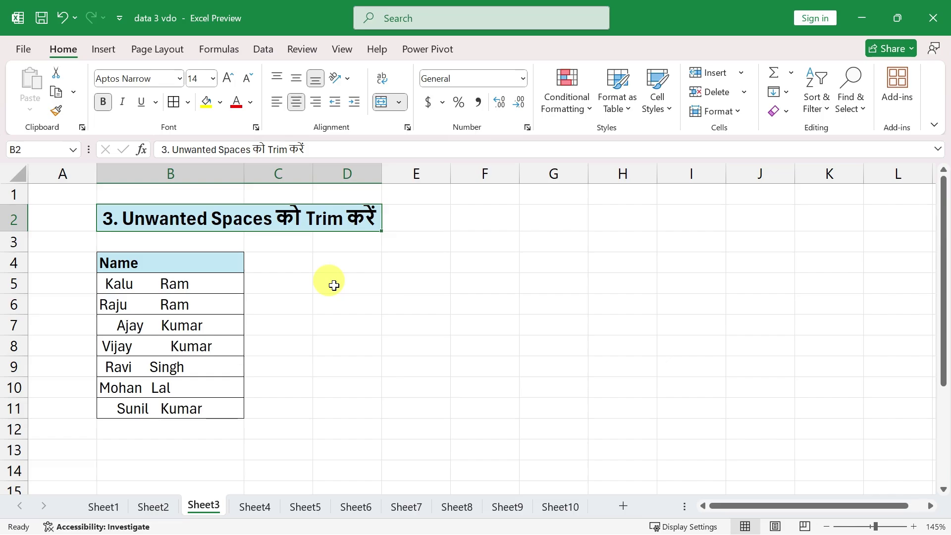
left_click(282, 284)
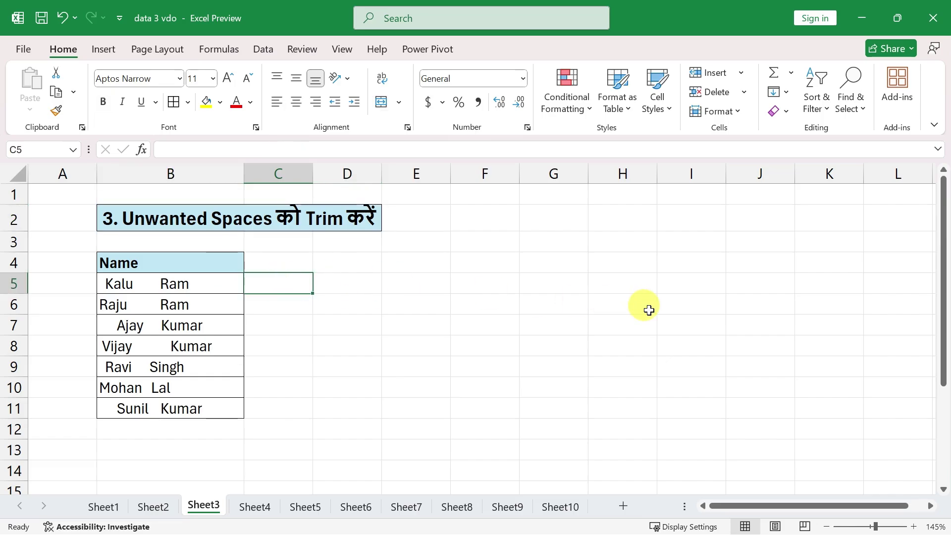
type("=tri")
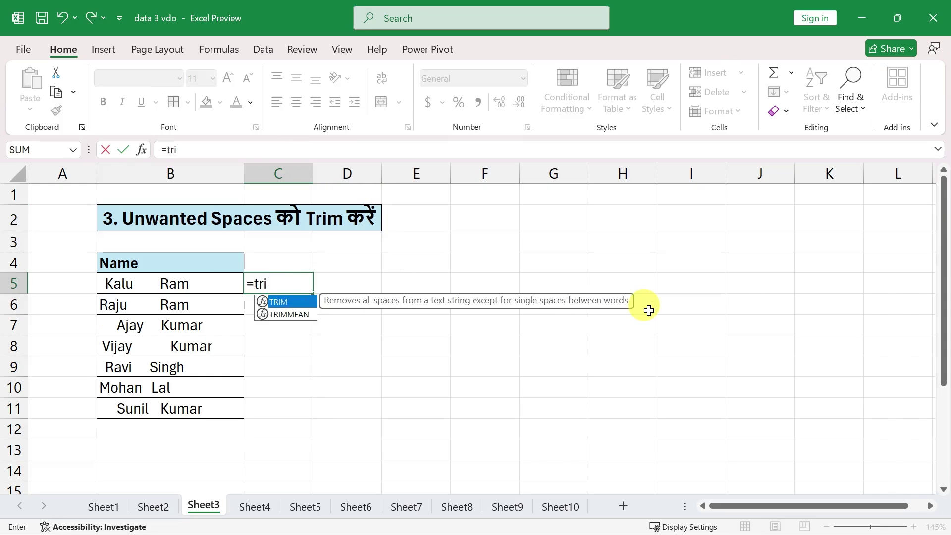
key("Tab")
left_click(186, 283)
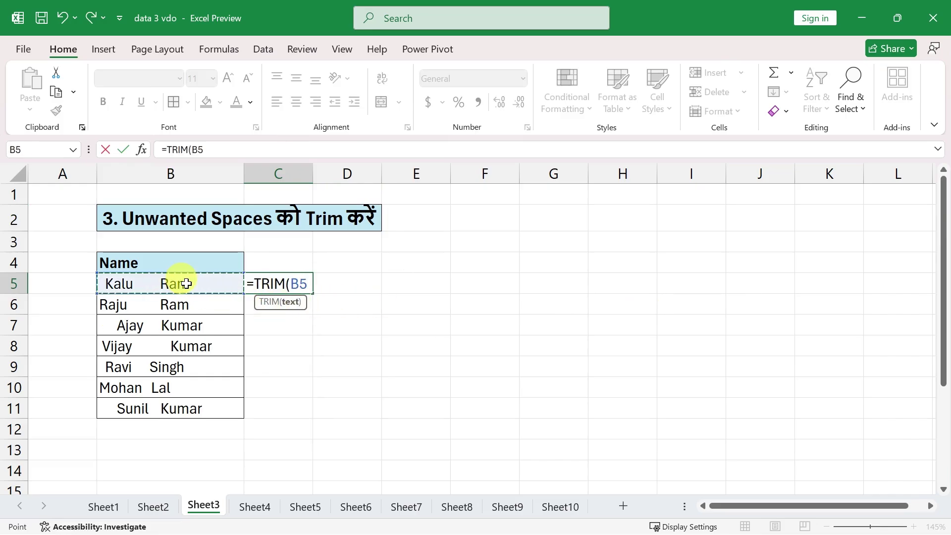
key("Return")
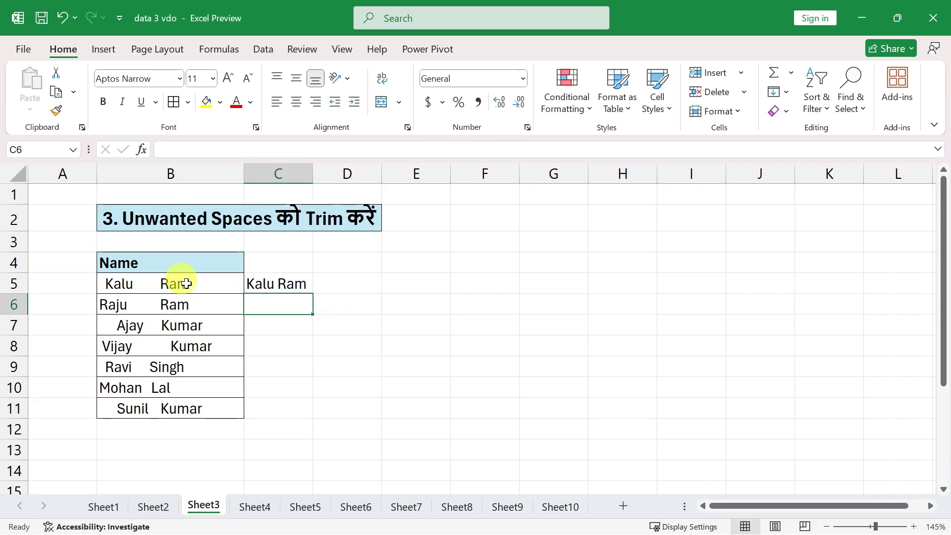
Enter the formula =TRIM(B6) in C6 for the second name
type("=")
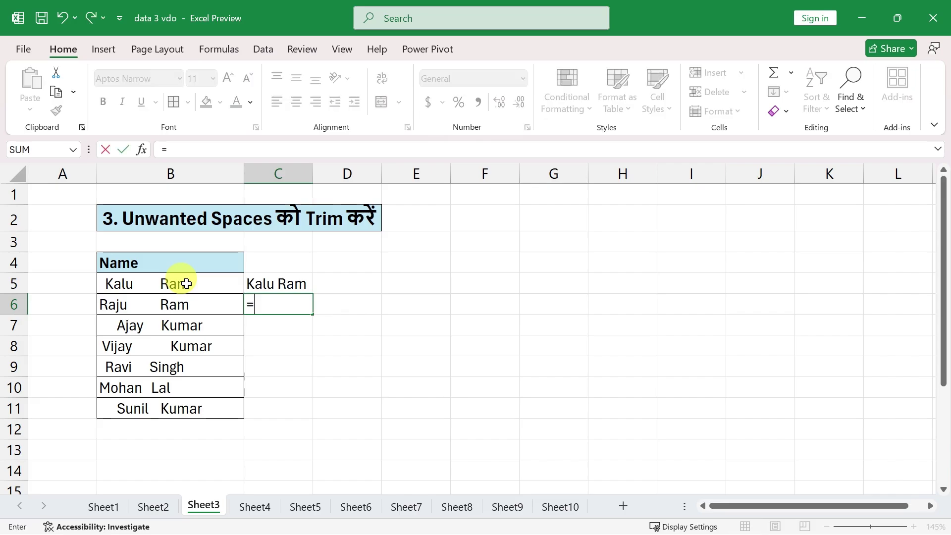
type("trim")
key("Tab")
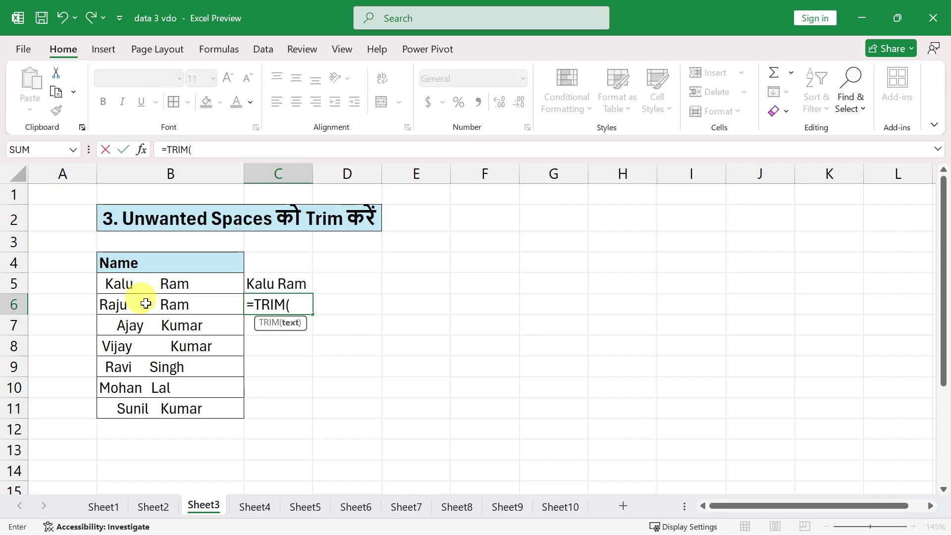
left_click(168, 303)
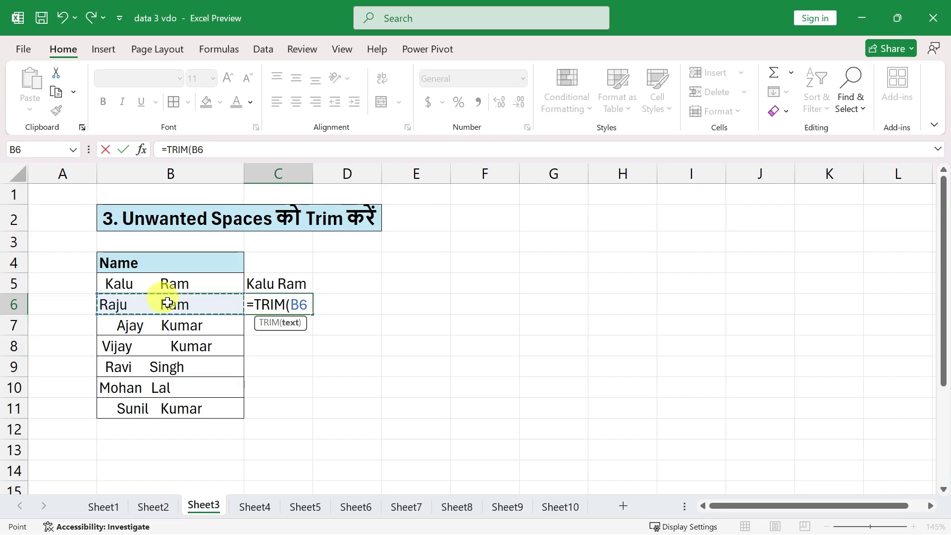
key("Return")
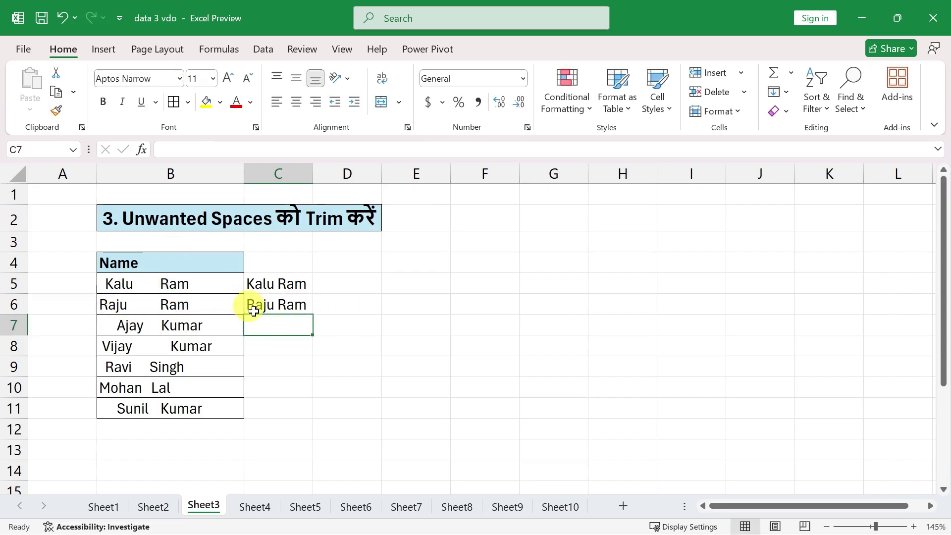
Fill the TRIM formula from C6 down to C11 and autofit the width of column C
left_click(281, 299)
double_click(314, 318)
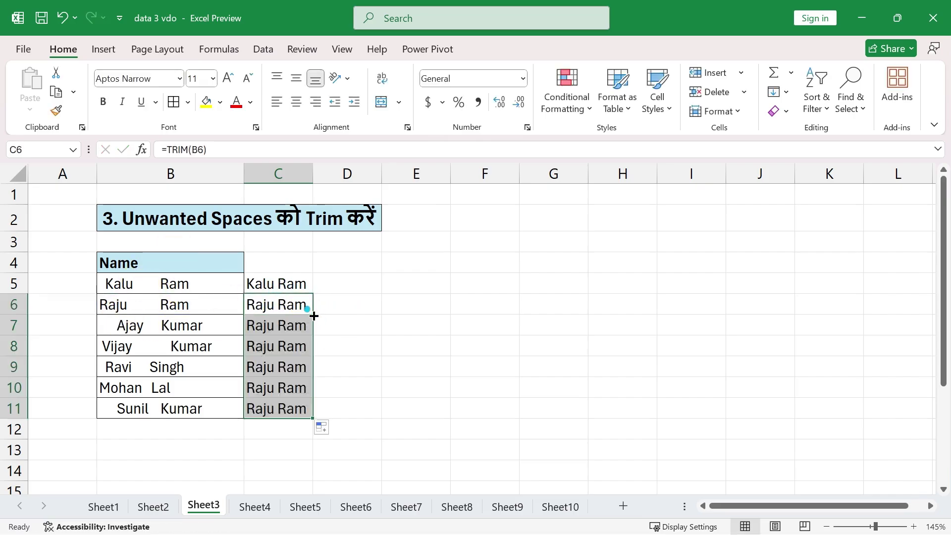
double_click(310, 177)
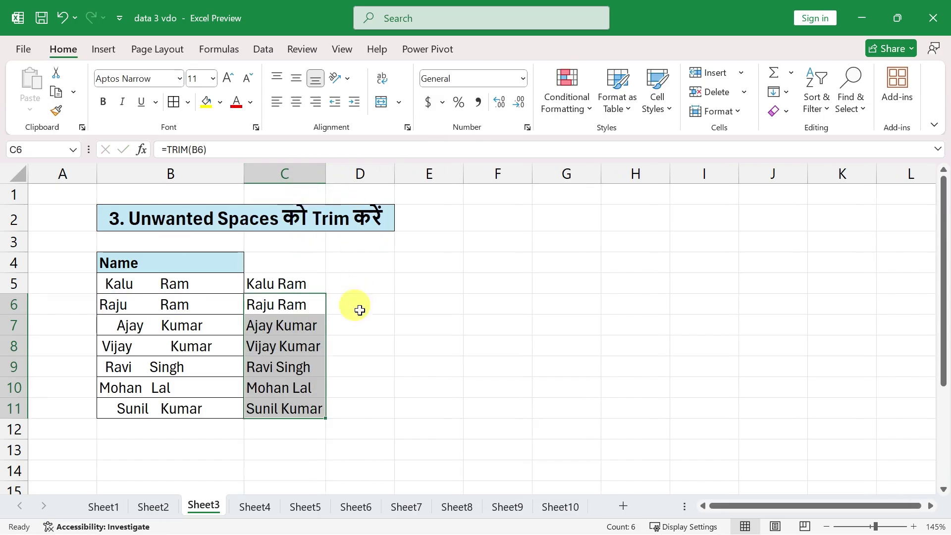
left_click(355, 319)
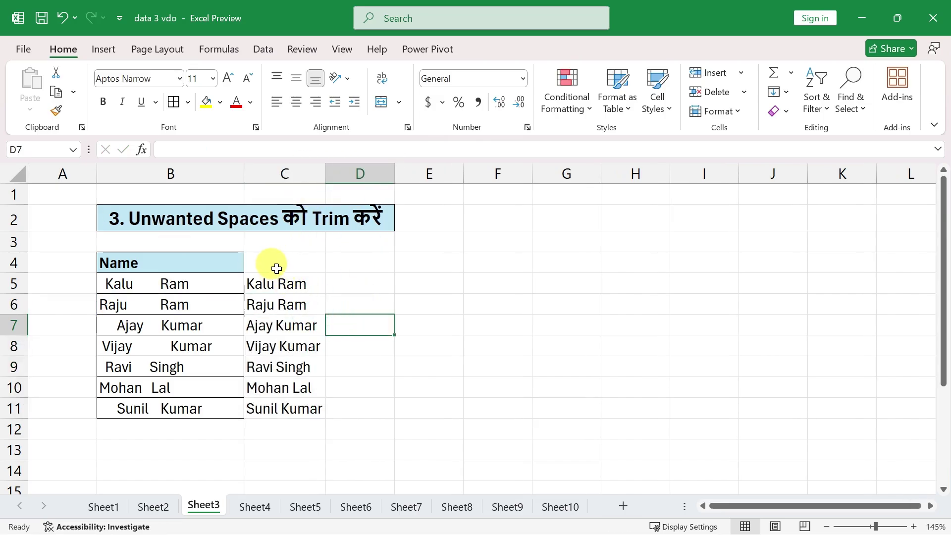
Add borders to the trimmed names in C5:C11 and enter the header Name in C4
left_click_drag(269, 277, 257, 409)
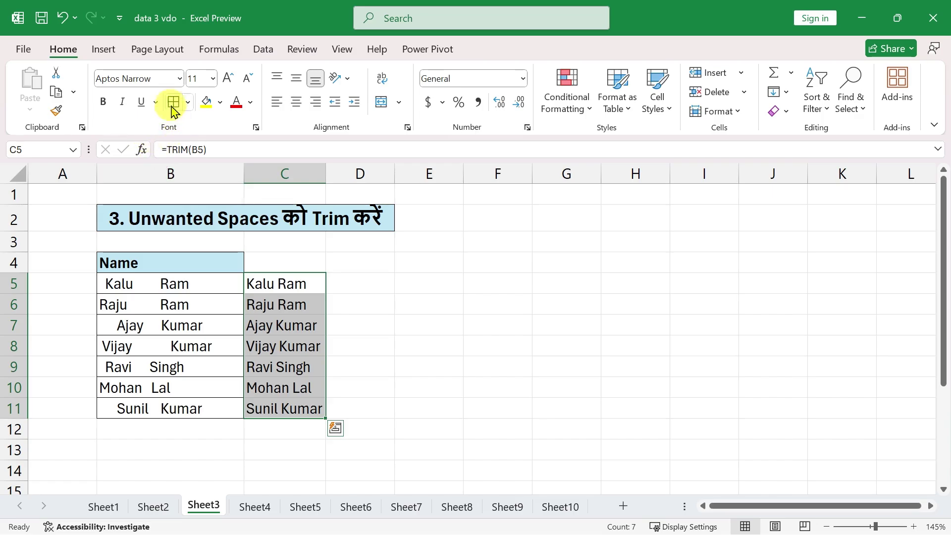
left_click(233, 258)
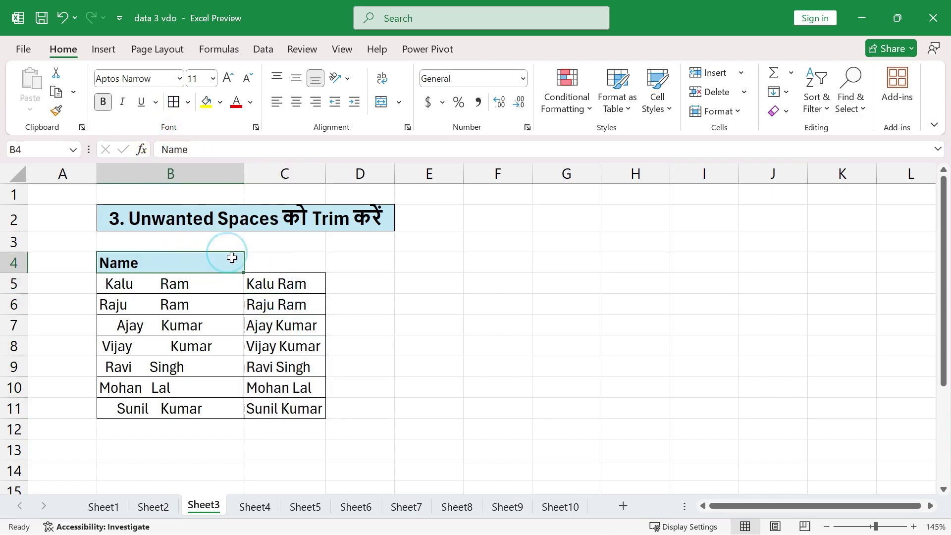
left_click(270, 266)
type("Na")
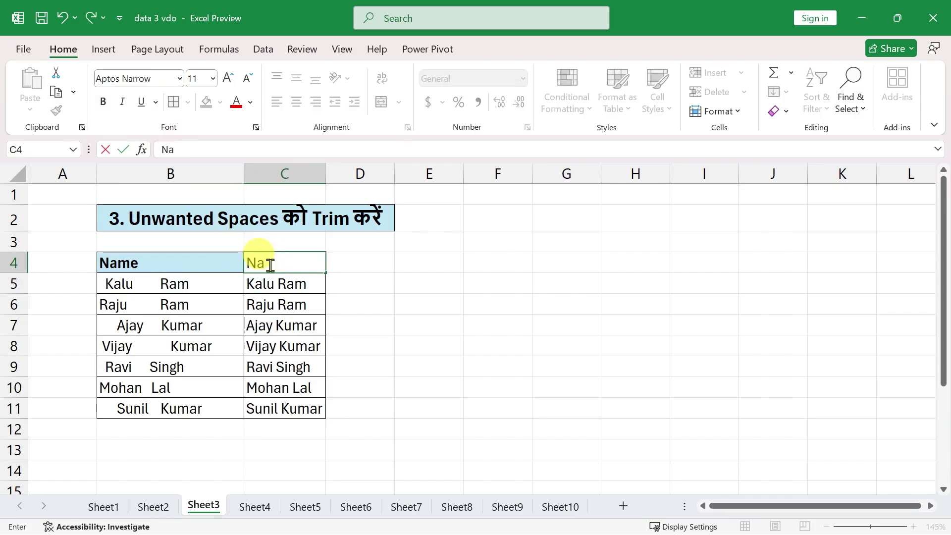
type("me")
key("ctrl+Return")
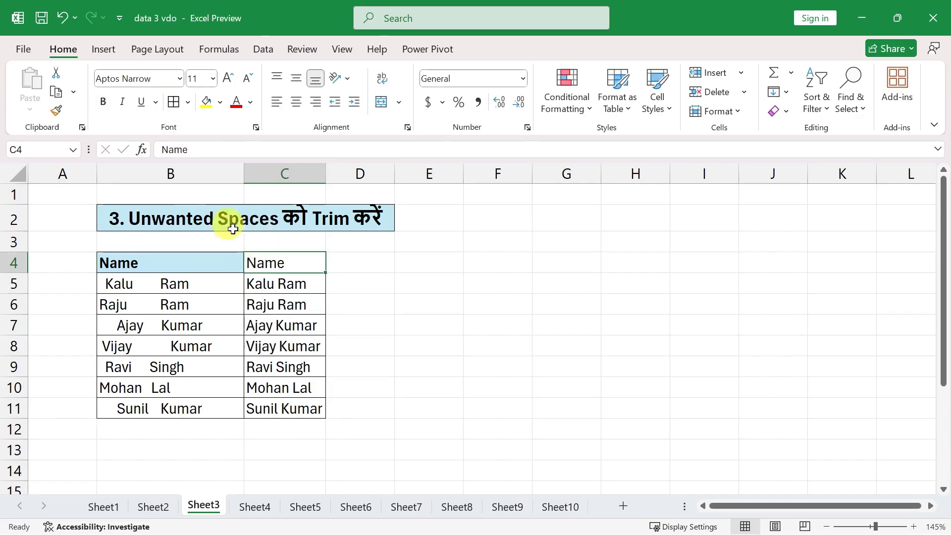
Copy the formatting of the Name header in B4 onto the new Name header in C4
left_click(171, 264)
left_click(56, 110)
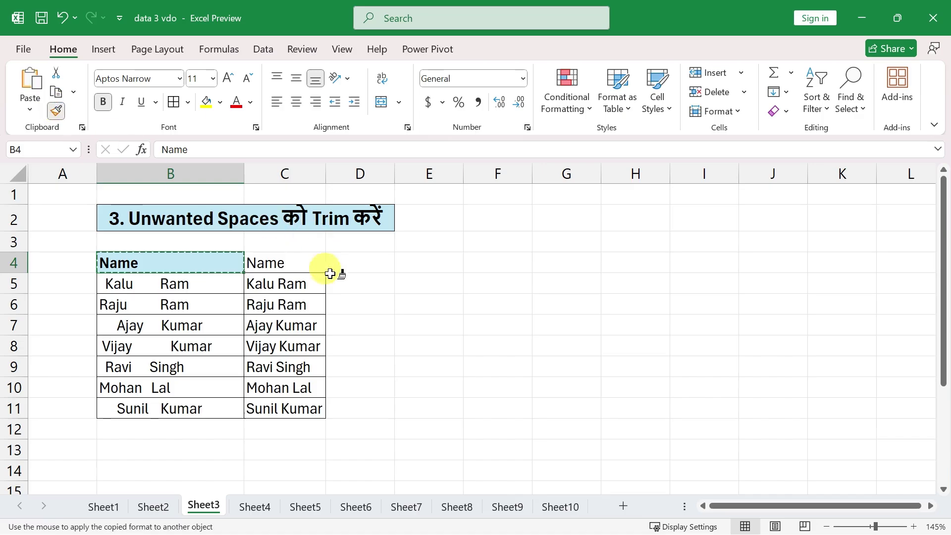
left_click(302, 265)
left_click(275, 321)
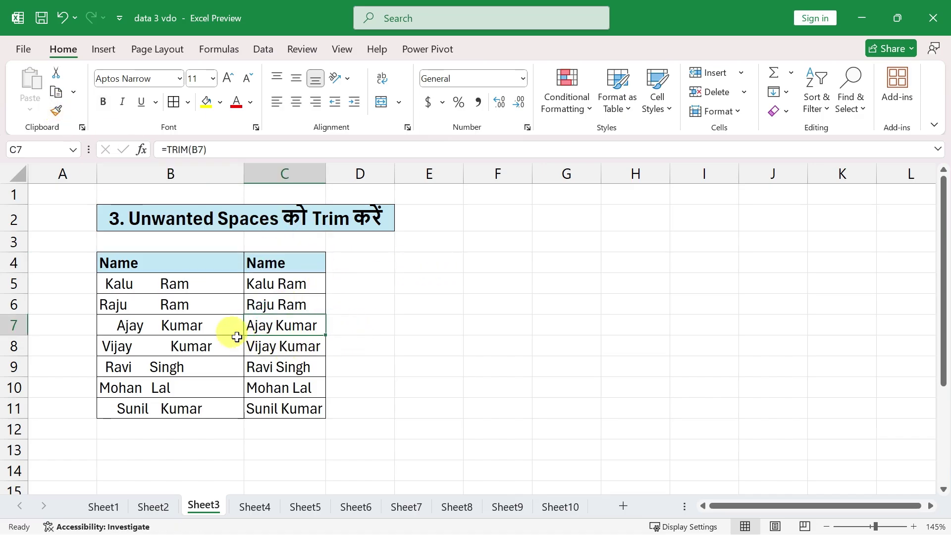
left_click(282, 280)
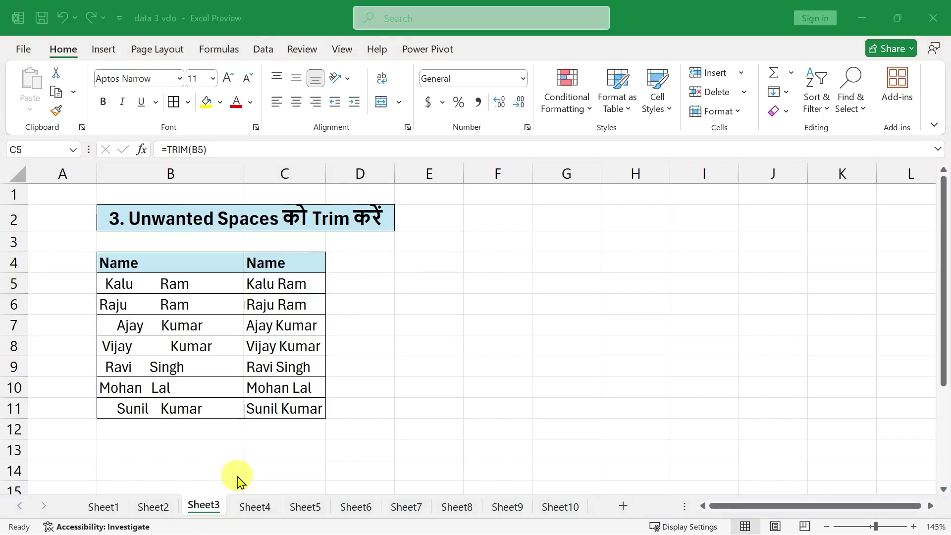
Open Sheet4, which holds the marks table with blank rows
left_click(253, 507)
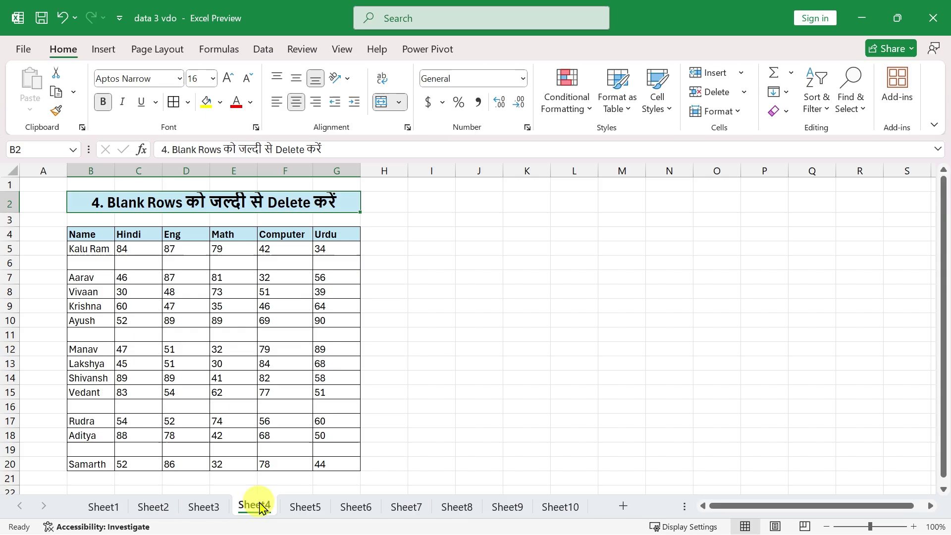
left_click(213, 320)
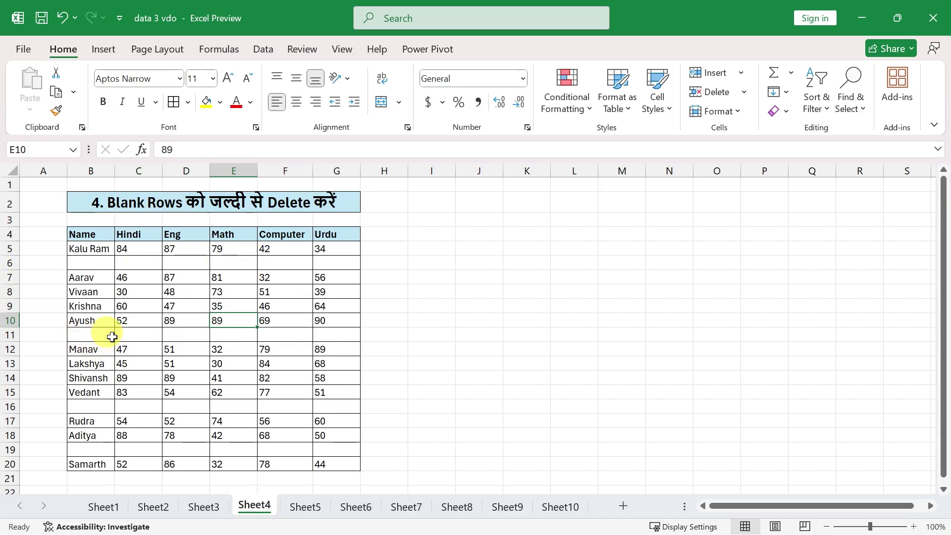
left_click(10, 262)
left_click(10, 335, "ctrl")
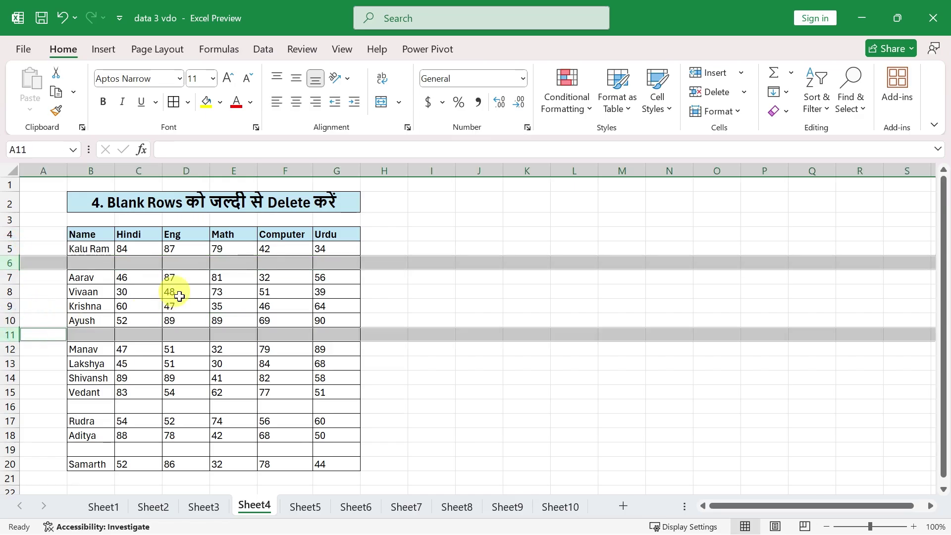
left_click(139, 320)
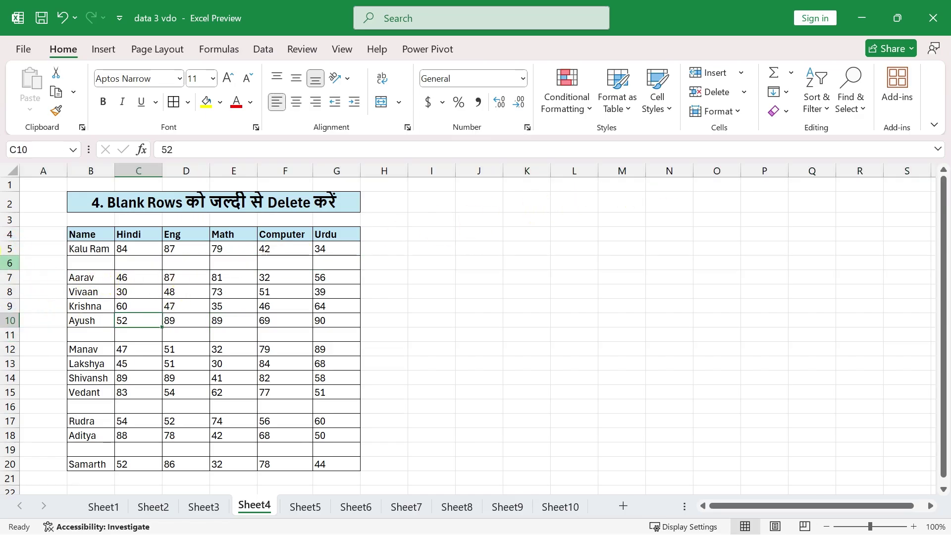
left_click(10, 263)
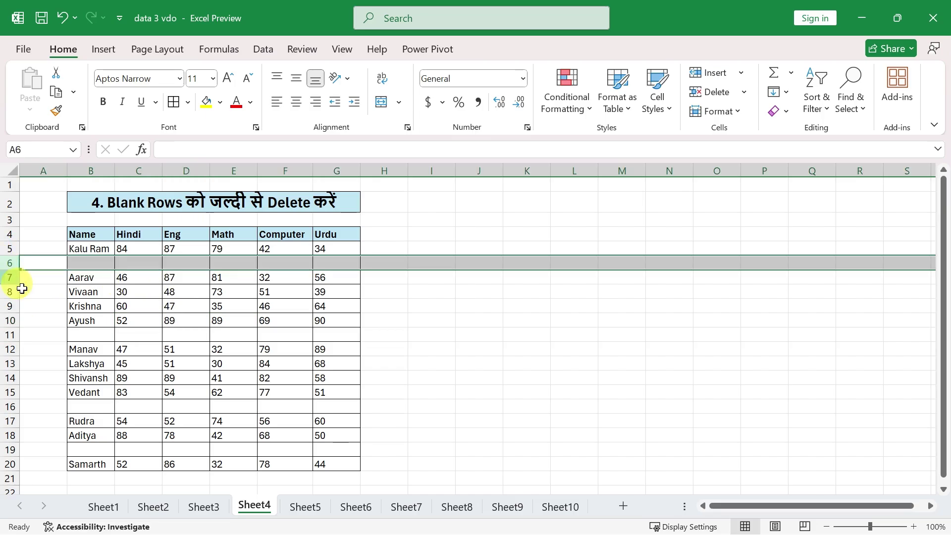
left_click(4, 335, "ctrl")
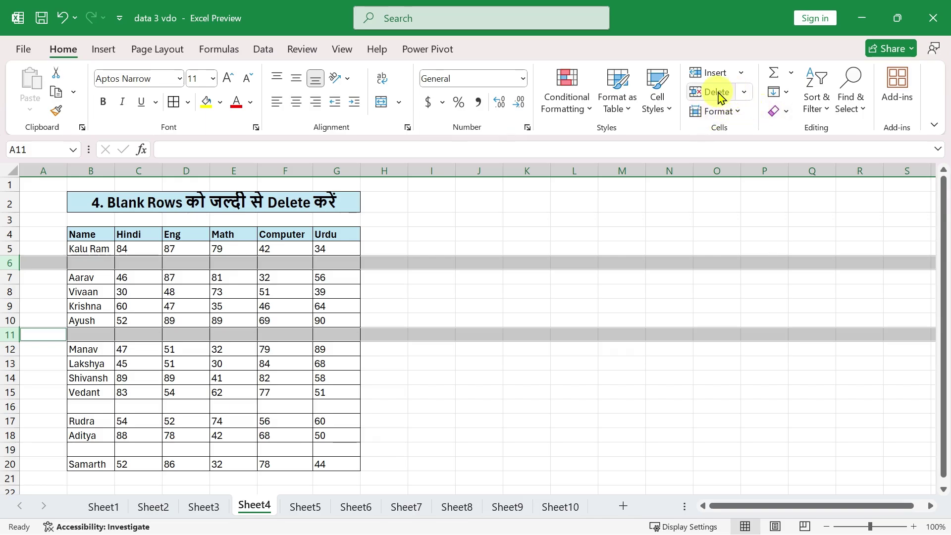
left_click(238, 364)
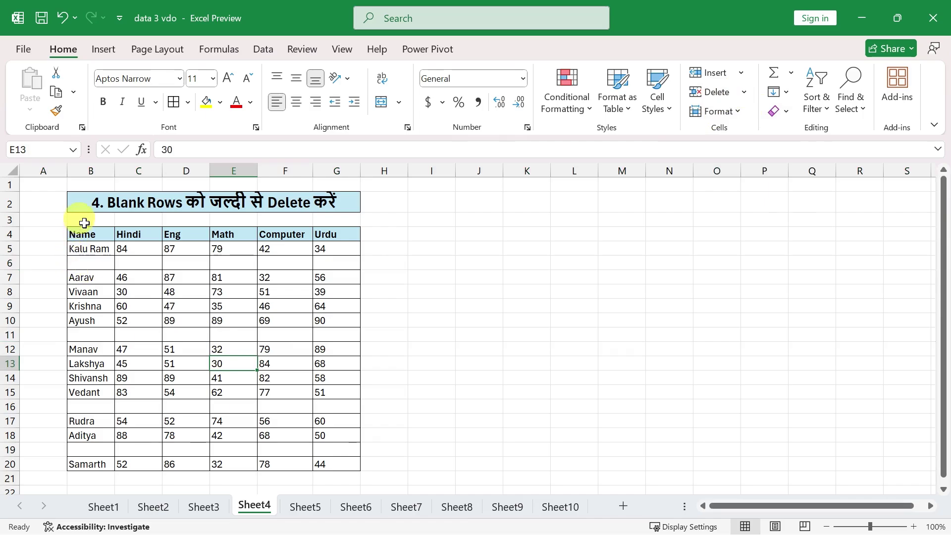
left_click_drag(84, 223, 367, 469)
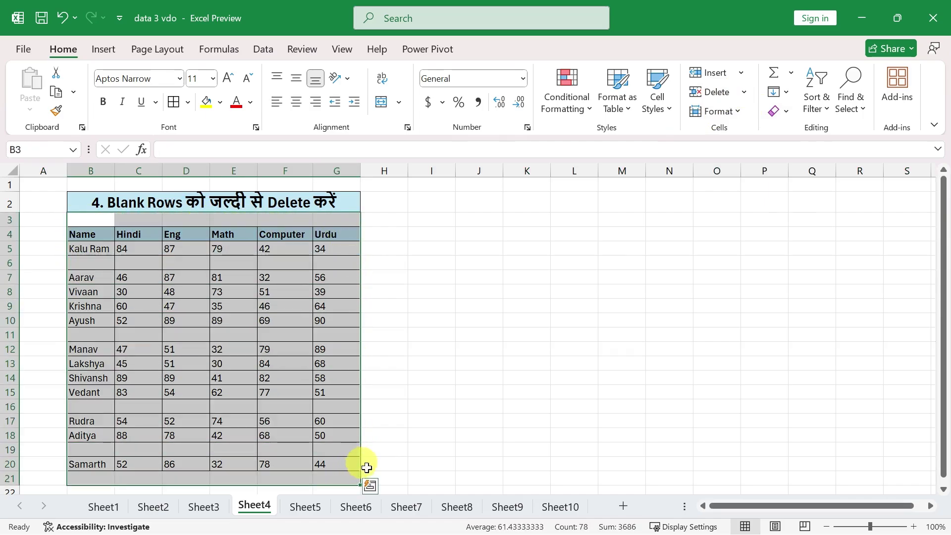
left_click(387, 450)
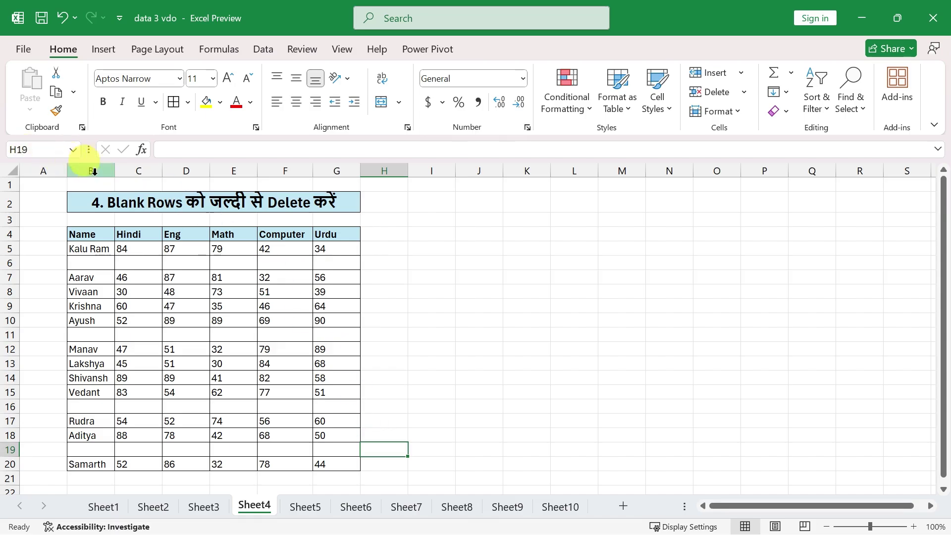
left_click_drag(92, 170, 319, 164)
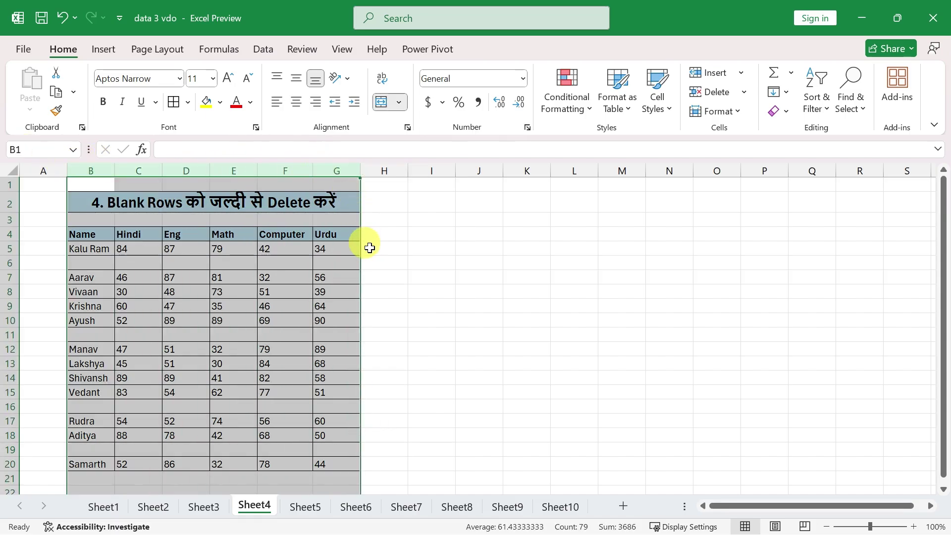
left_click(377, 278)
Select only the blank cells of the marks table B4:G20 using Go To Special with the Blanks option
left_click_drag(79, 233, 331, 461)
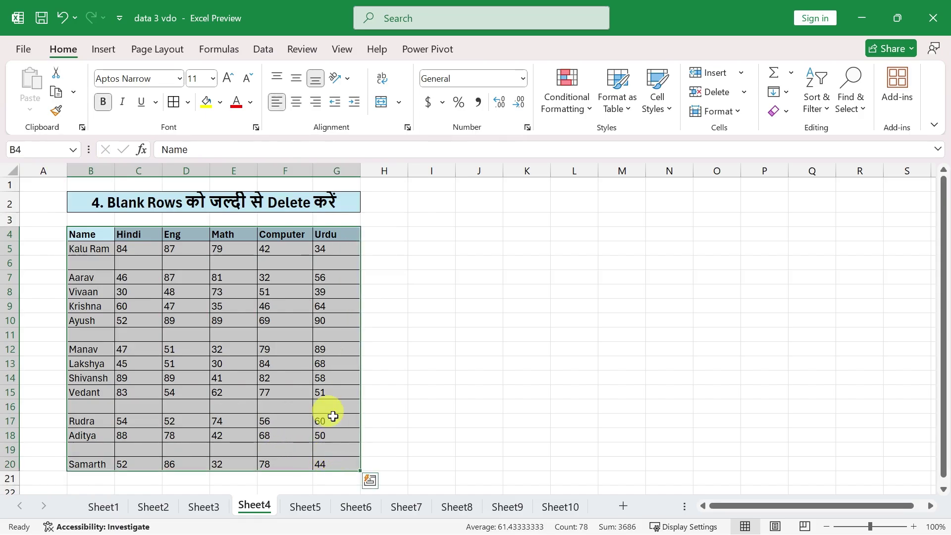
key("ctrl+g")
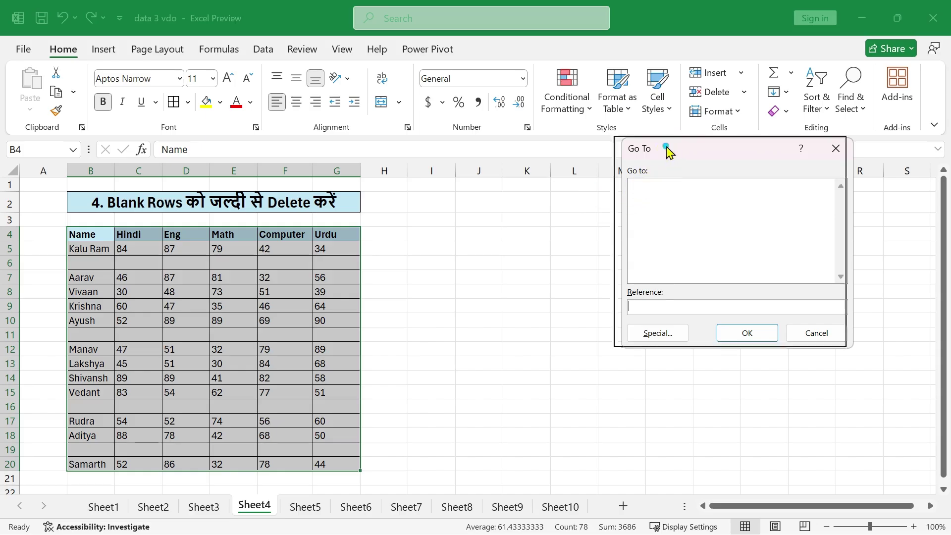
left_click_drag(664, 149, 445, 195)
left_click(441, 380)
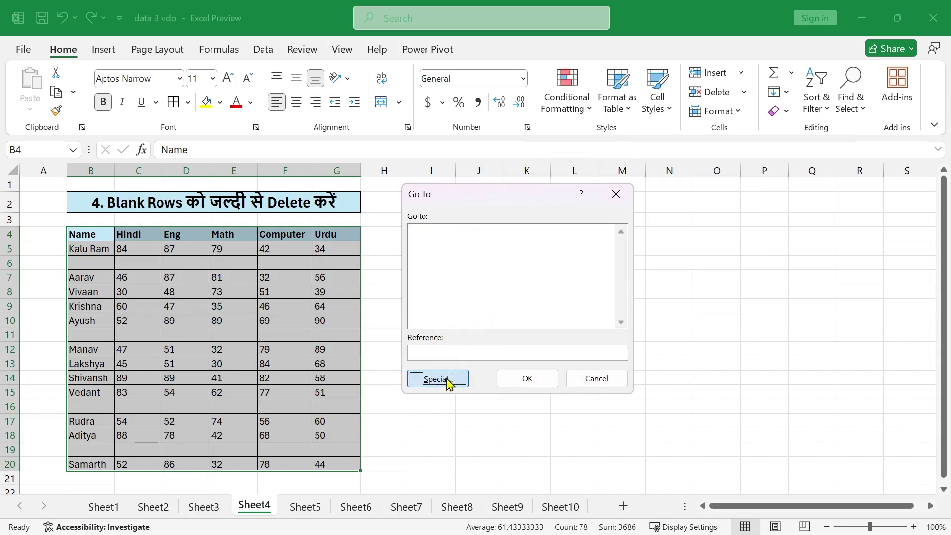
left_click_drag(451, 174, 493, 161)
left_click(468, 303)
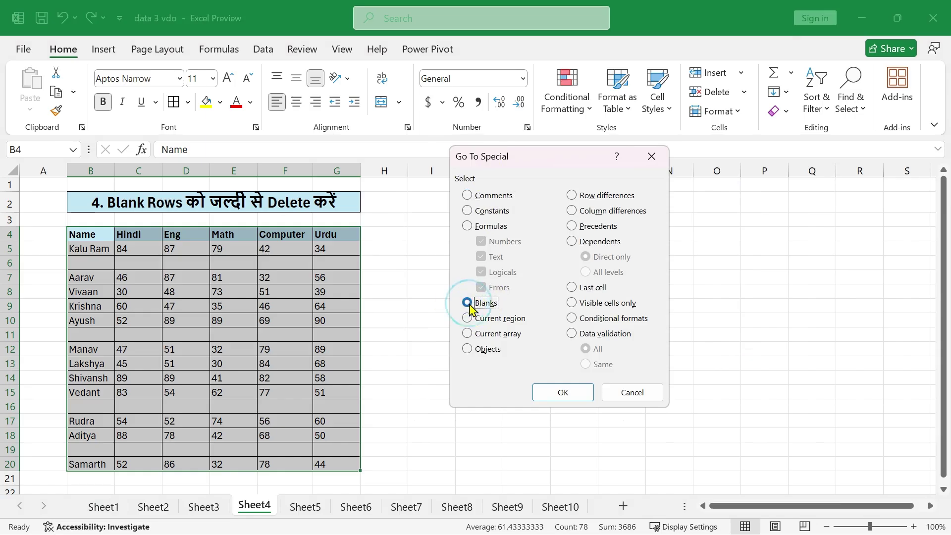
left_click(564, 393)
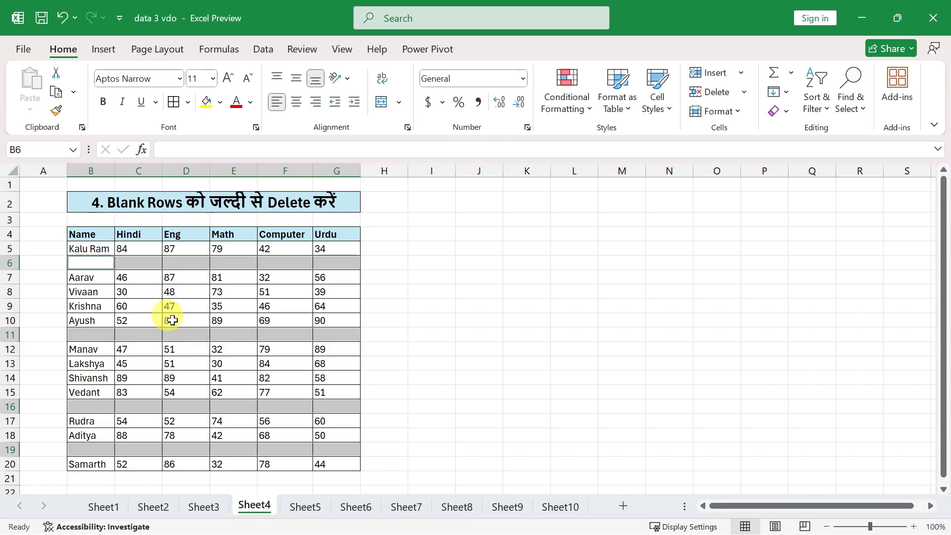
Delete the selected blank cells with the Entire row option, and undo that deletion
key("ctrl+minus")
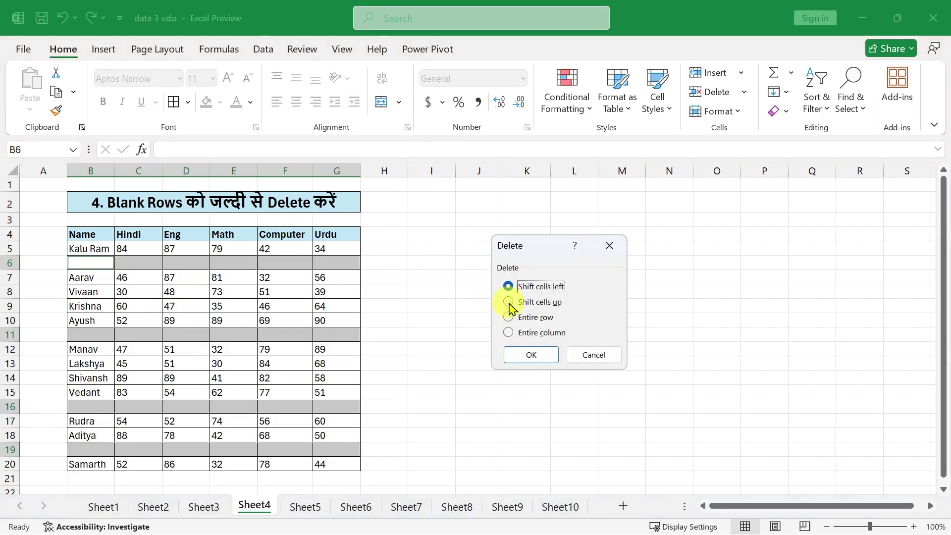
left_click(513, 320)
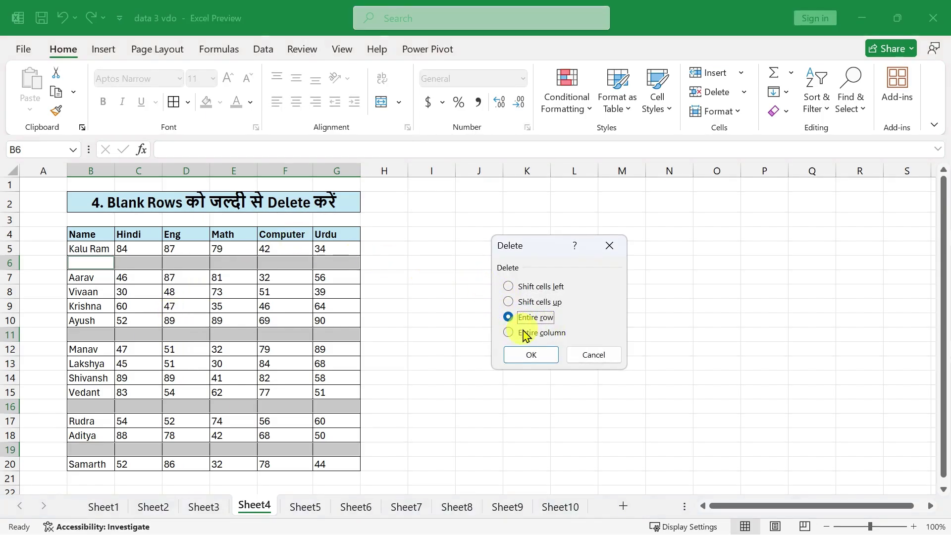
left_click(531, 354)
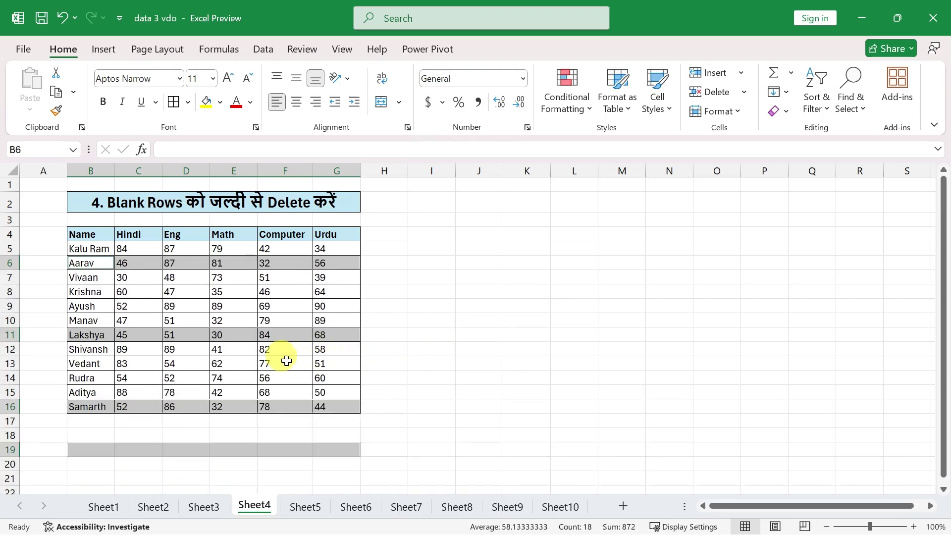
left_click(261, 349)
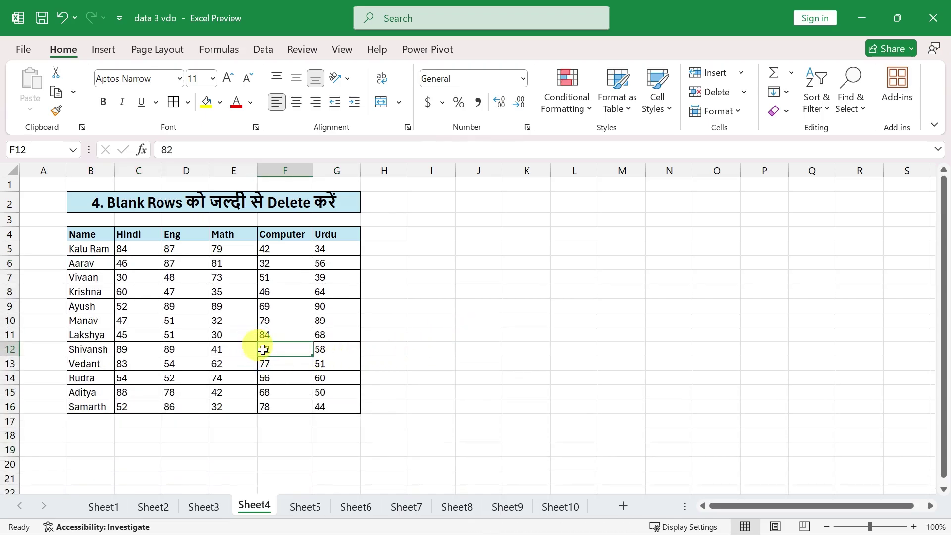
key("ctrl+z")
left_click(197, 320)
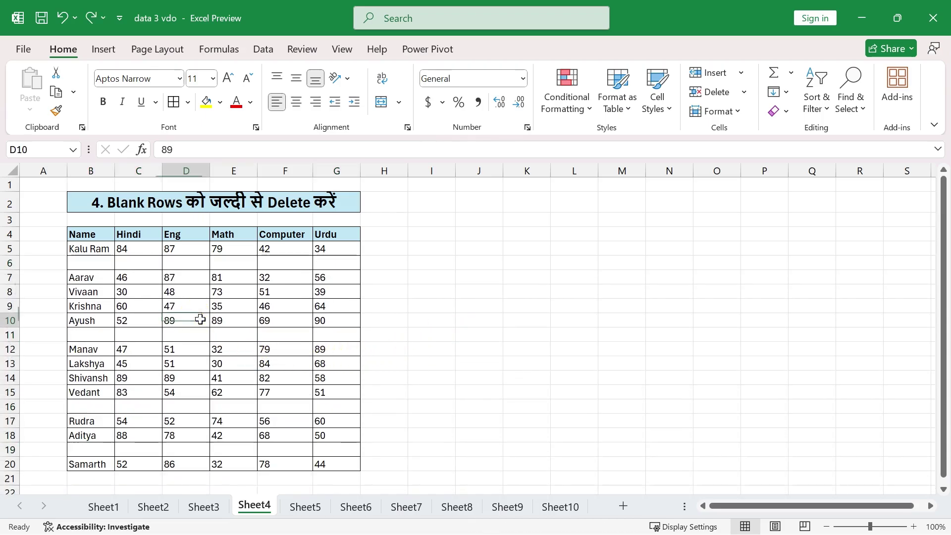
Reselect the table range B4:G20 and reduce the selection to its blank cells with Go To Special
left_click_drag(80, 236, 333, 460)
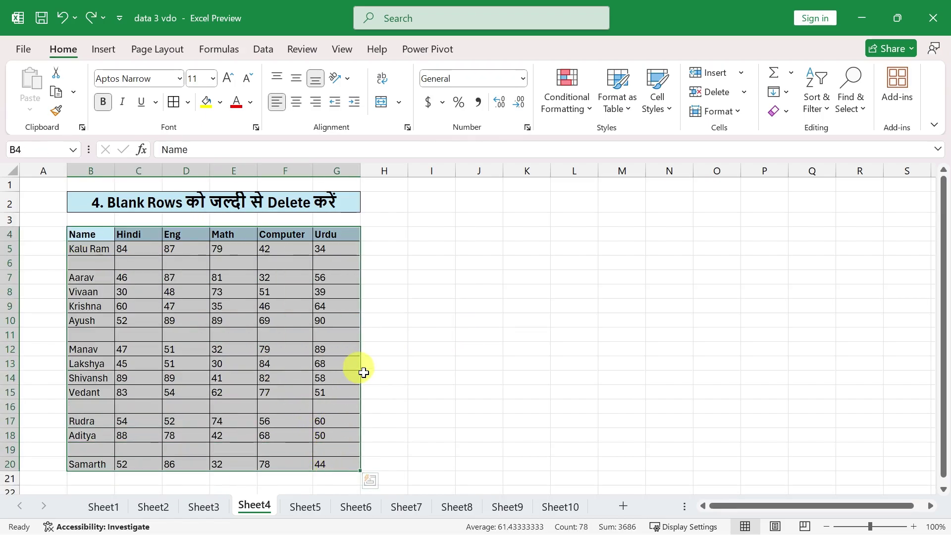
key("ctrl+g")
left_click(489, 368)
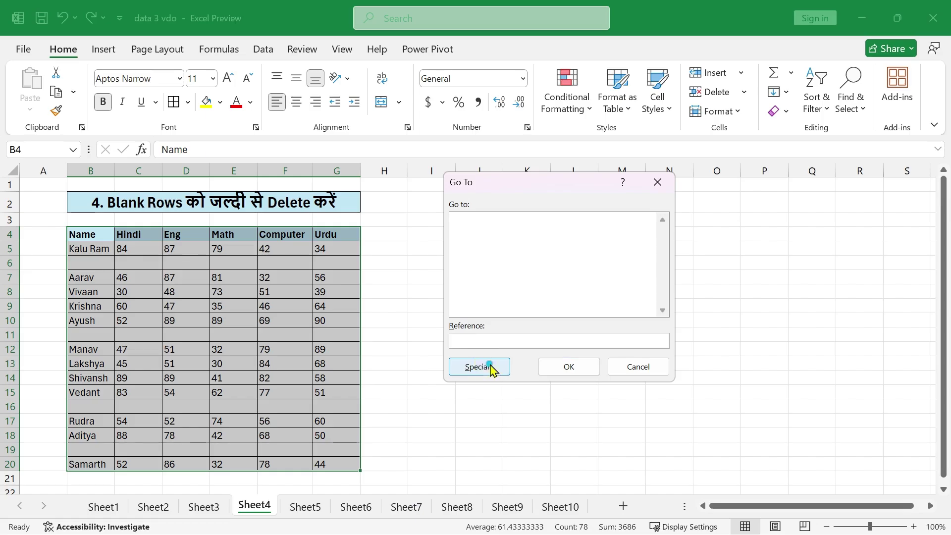
left_click(479, 304)
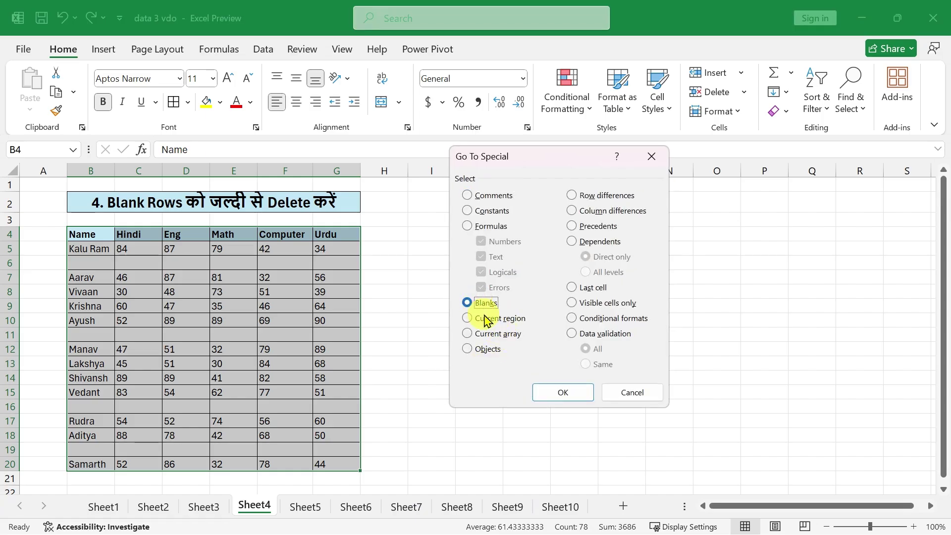
left_click(550, 391)
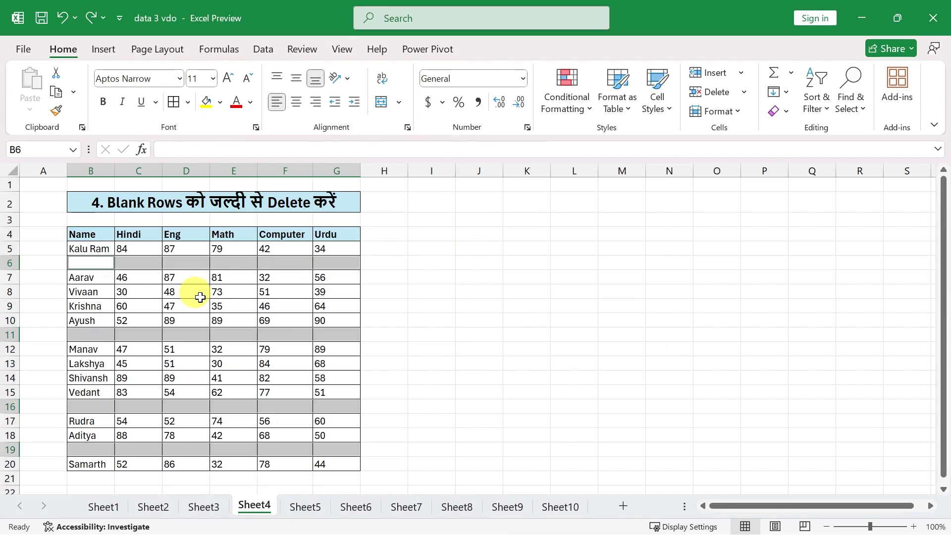
Remove the rows of the selected blank cells with Delete Sheet Rows, and undo the removal
left_click(743, 92)
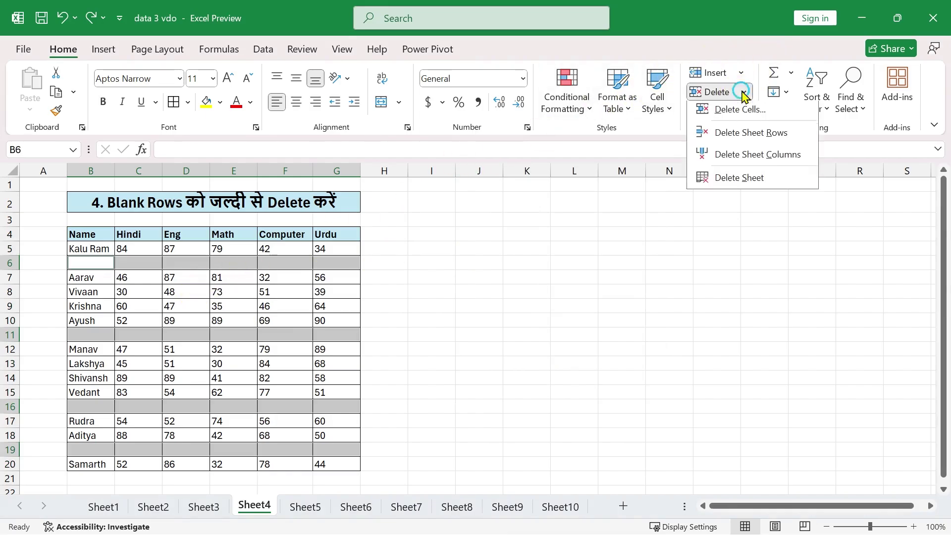
left_click(742, 145)
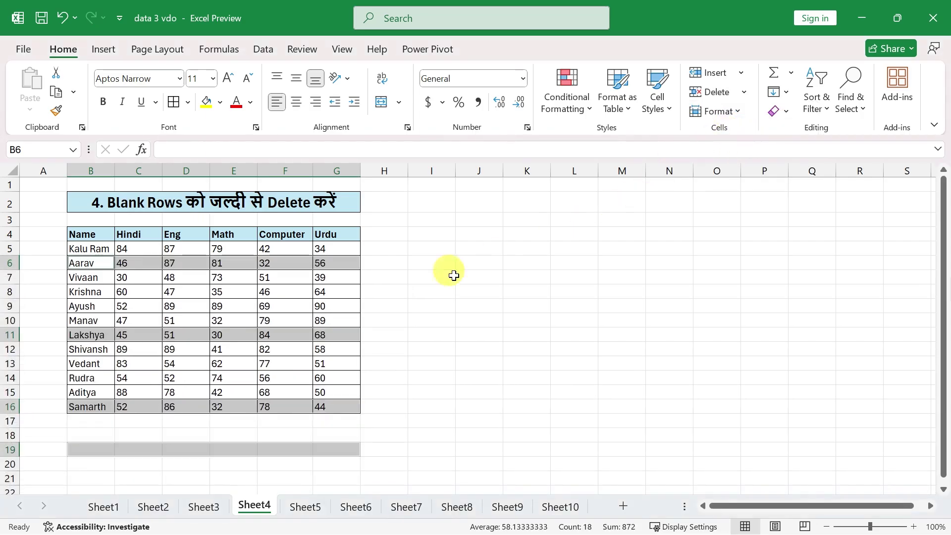
left_click(193, 308)
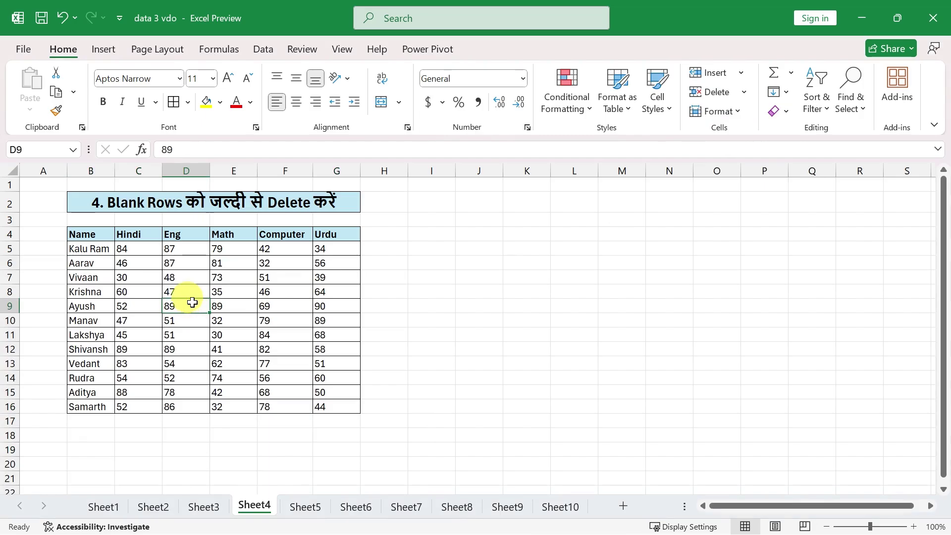
key("ctrl+z")
left_click(192, 303)
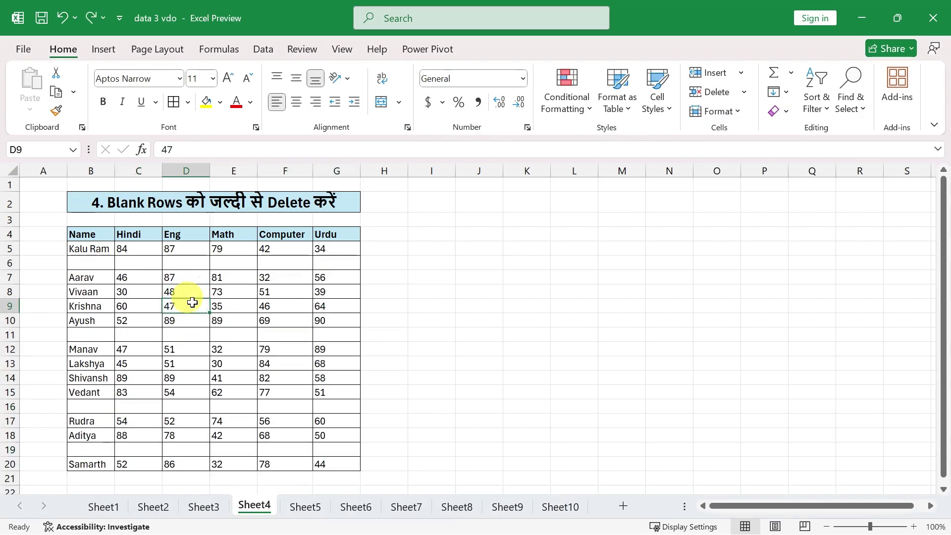
Open Sheet5 and examine the entries in the Item column of the Find and Replace table
left_click(306, 511)
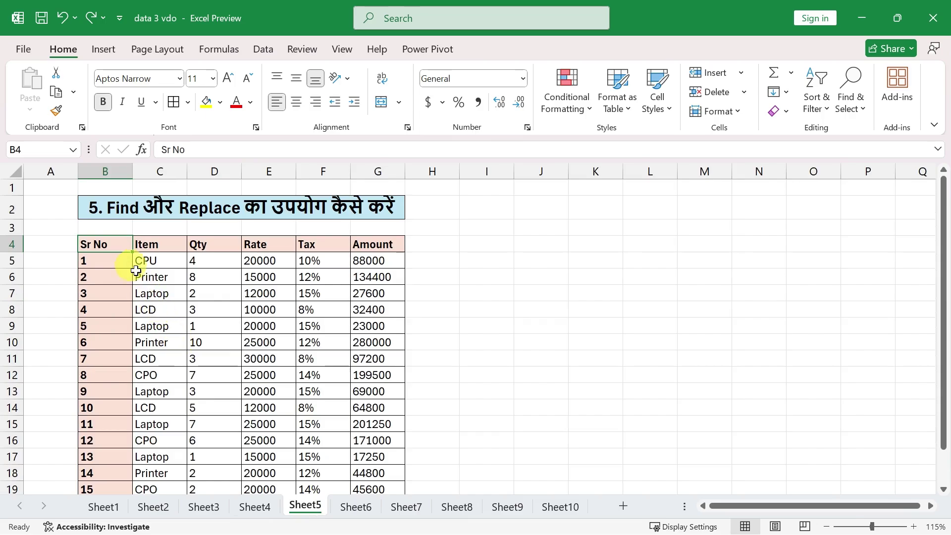
scroll(159, 297, "down", 1)
scroll(159, 297, "up", 1)
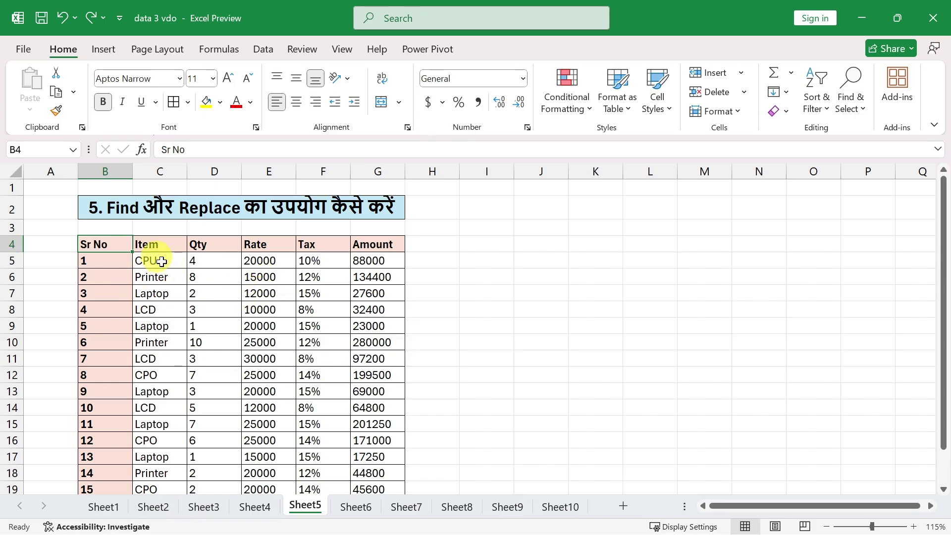
left_click_drag(162, 262, 145, 488)
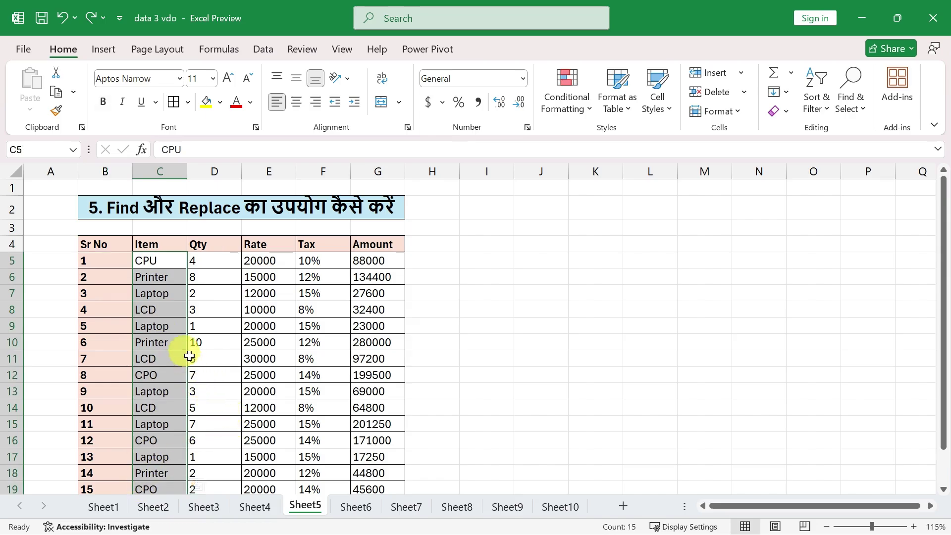
left_click(160, 260)
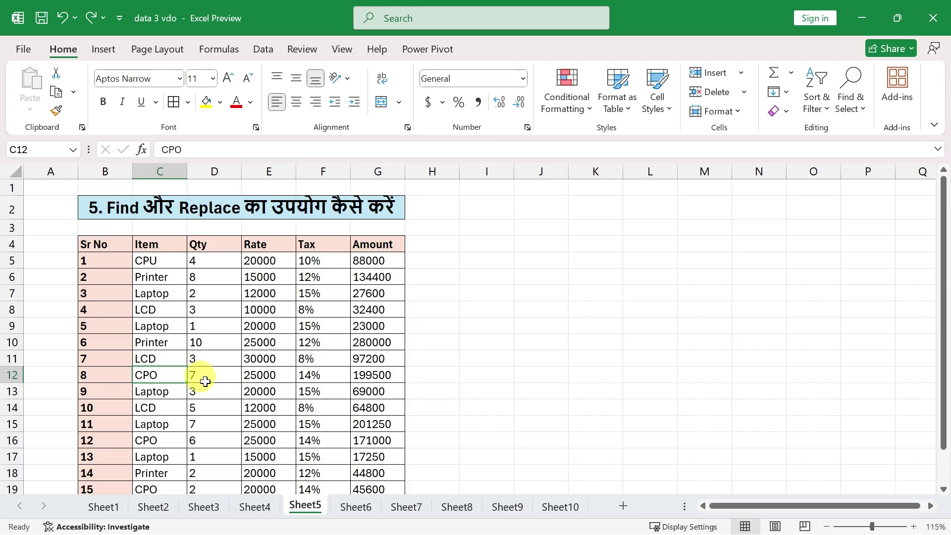
Select the Item entries in C5:C19 and open Find and Replace for that selection
scroll(198, 396, "down", 1)
left_click(151, 392)
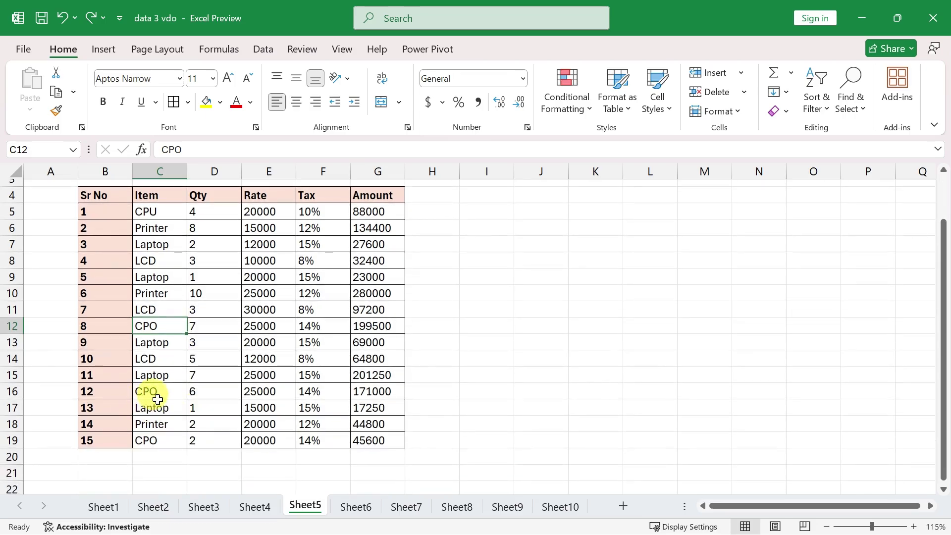
left_click(174, 441)
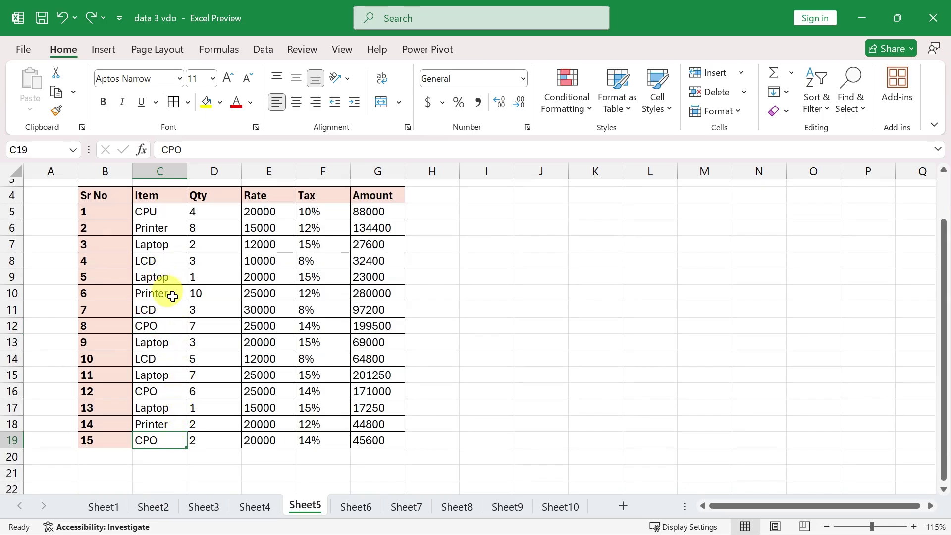
scroll(173, 296, "up", 1)
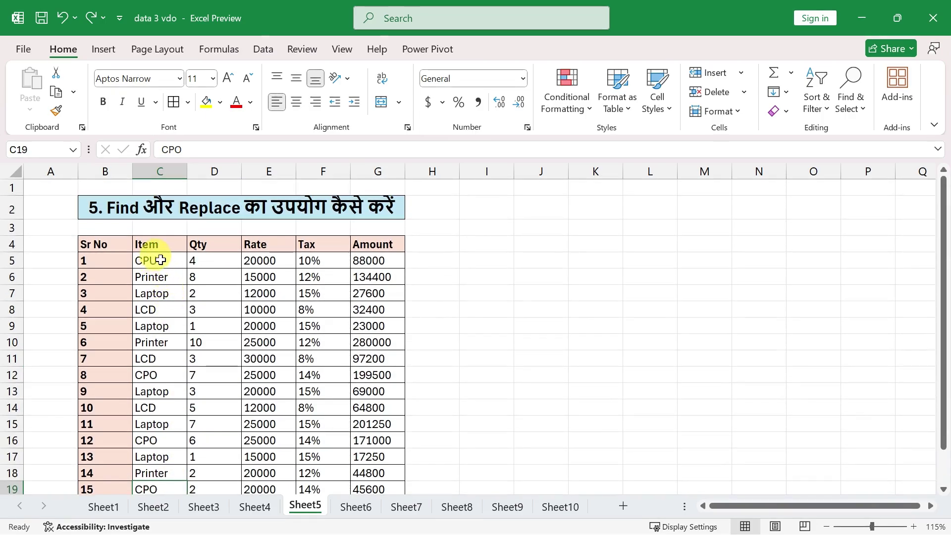
left_click_drag(151, 260, 163, 447)
scroll(163, 396, "up", 1)
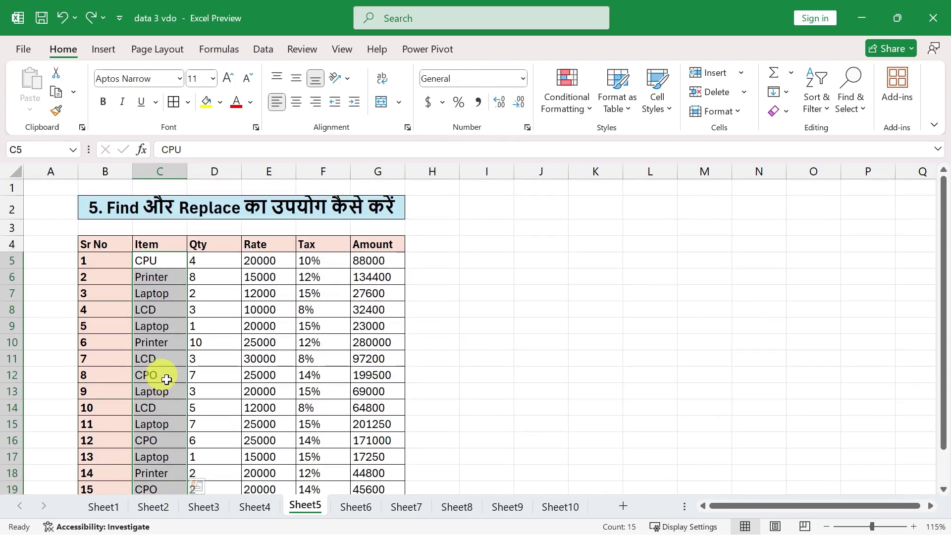
key("ctrl+h")
left_click_drag(466, 241, 520, 213)
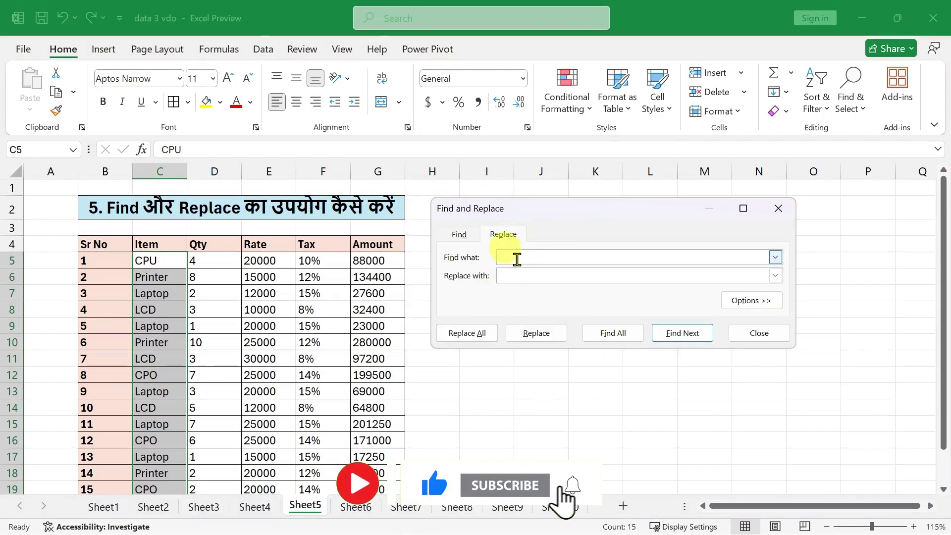
Replace every CPO entry in the selected Item cells with CPU and close the Find and Replace dialog
type("C")
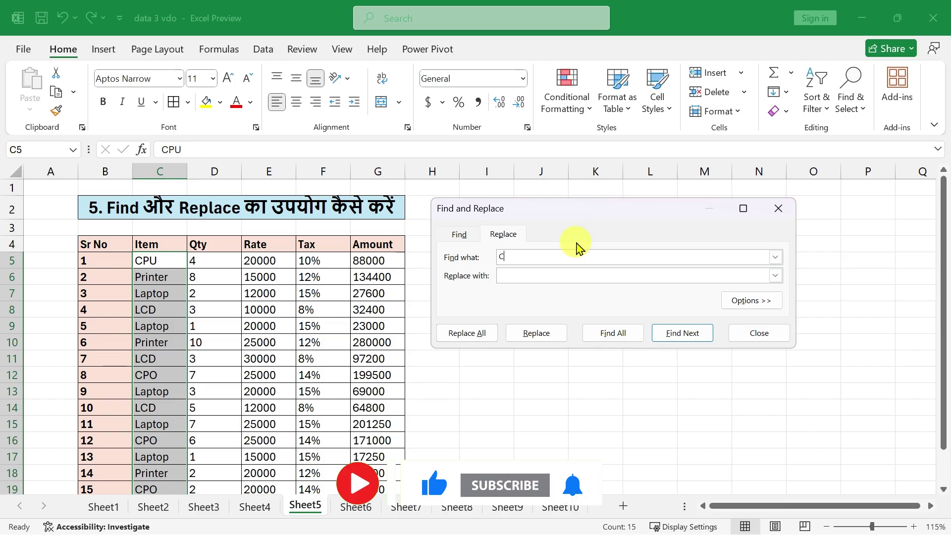
type("PU")
key("BackSpace")
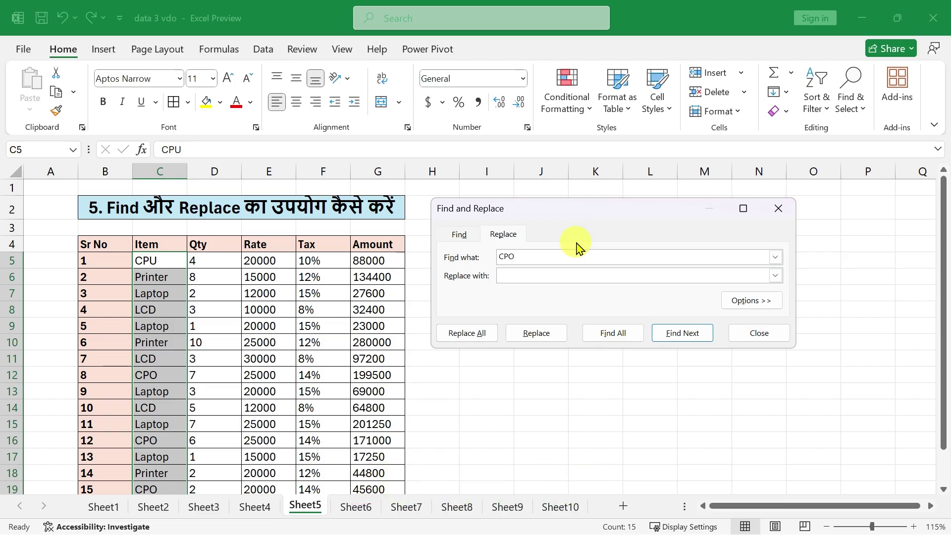
key("Tab")
type("CPU")
left_click(465, 334)
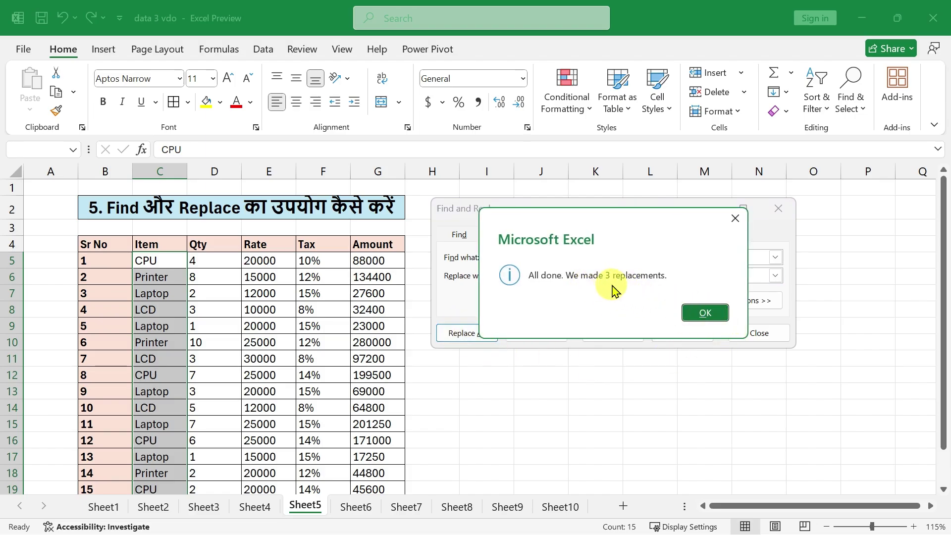
left_click(703, 313)
left_click(777, 210)
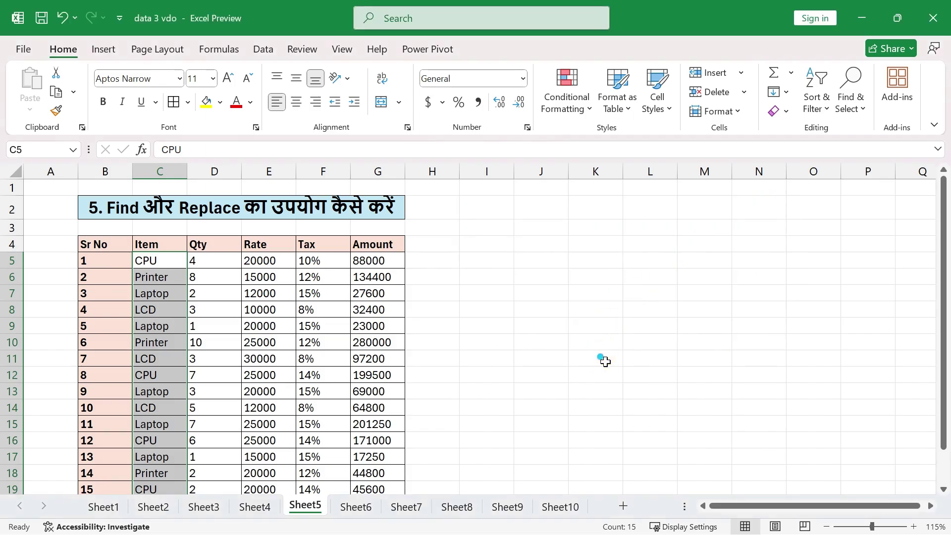
Check the replaced Item entries in C12, C16 and C19
left_click(602, 360)
left_click(159, 372)
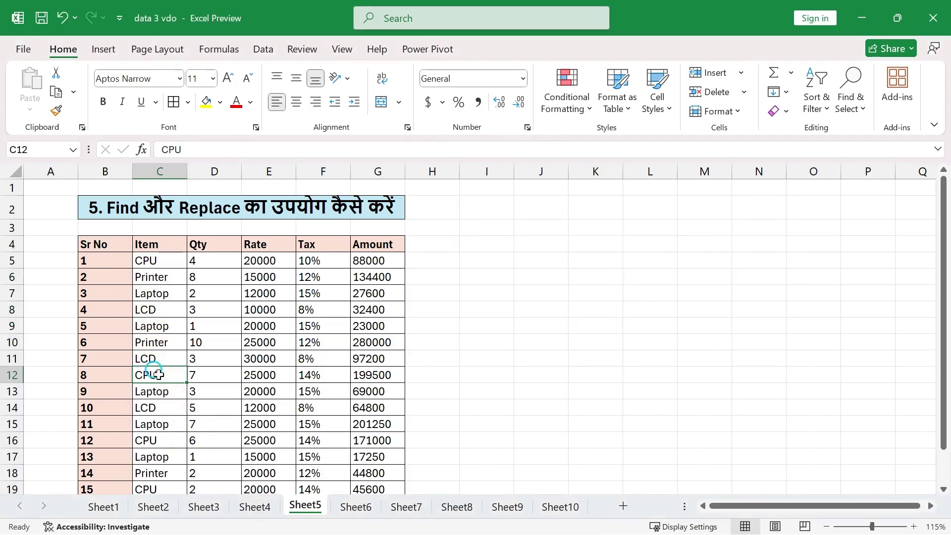
left_click(158, 441)
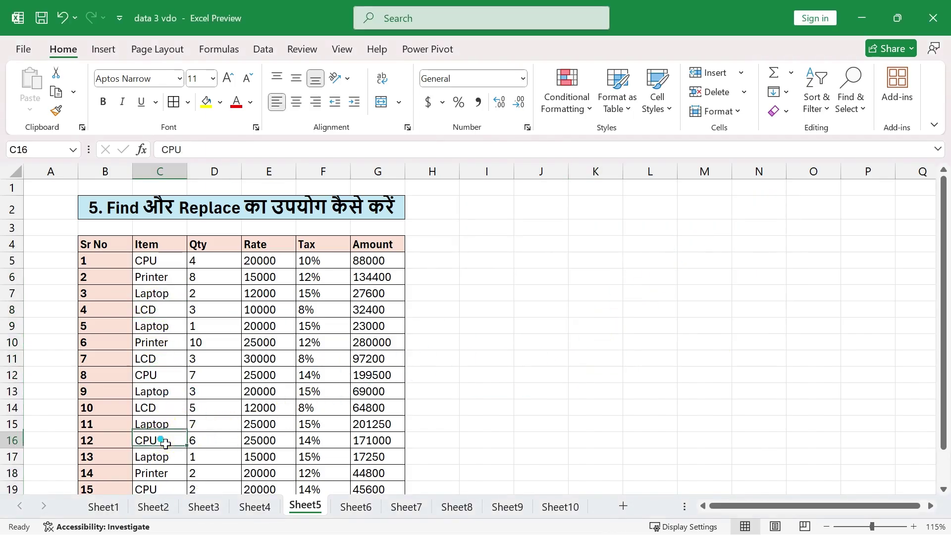
left_click(159, 488)
scroll(227, 478, "down", 1)
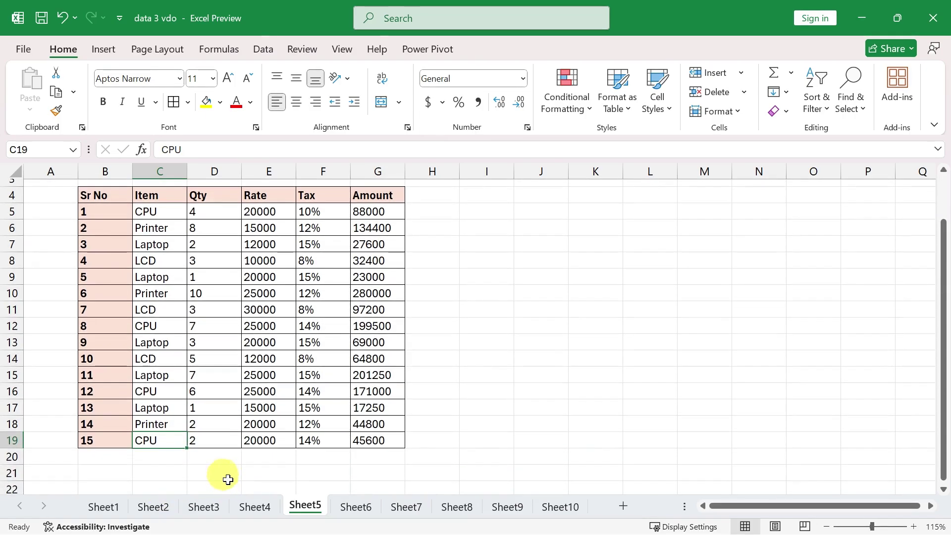
Undo the replacement in the Item column
left_click(273, 391)
key("ctrl+z")
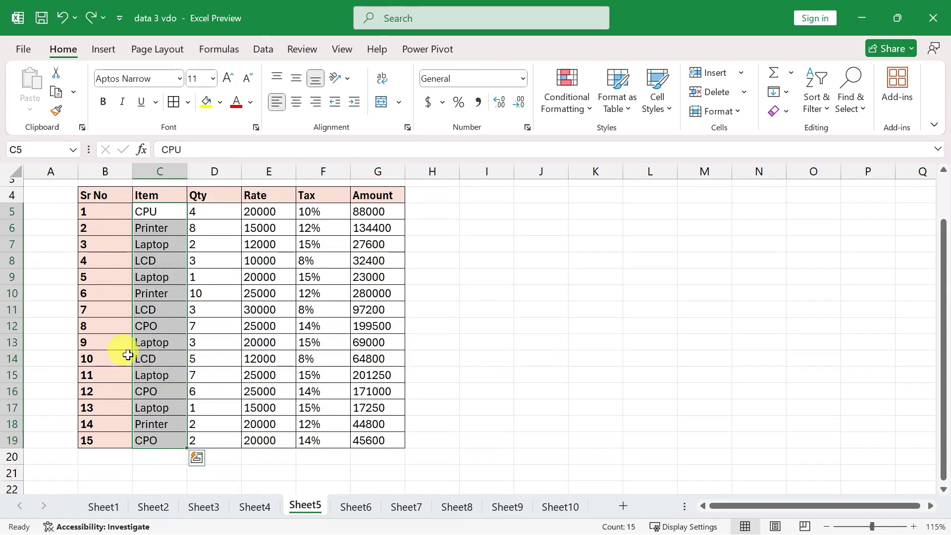
key("ctrl+z")
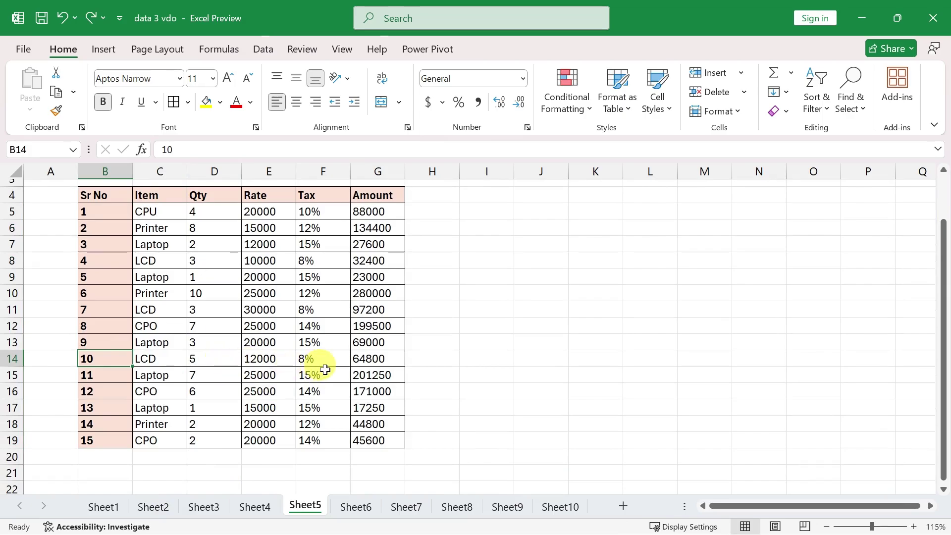
scroll(325, 369, "up", 1)
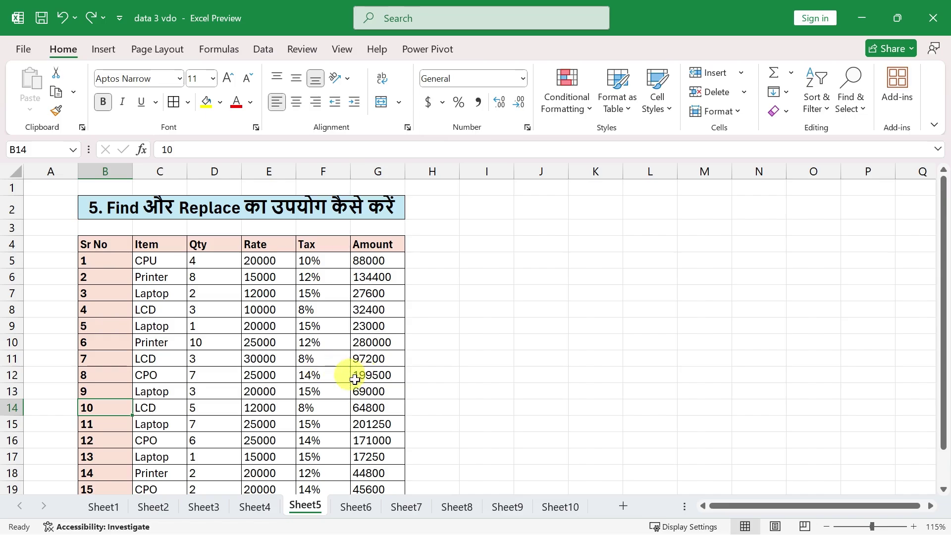
Open Sheet6 and look over the separate name parts in B5 and C5
left_click(368, 510)
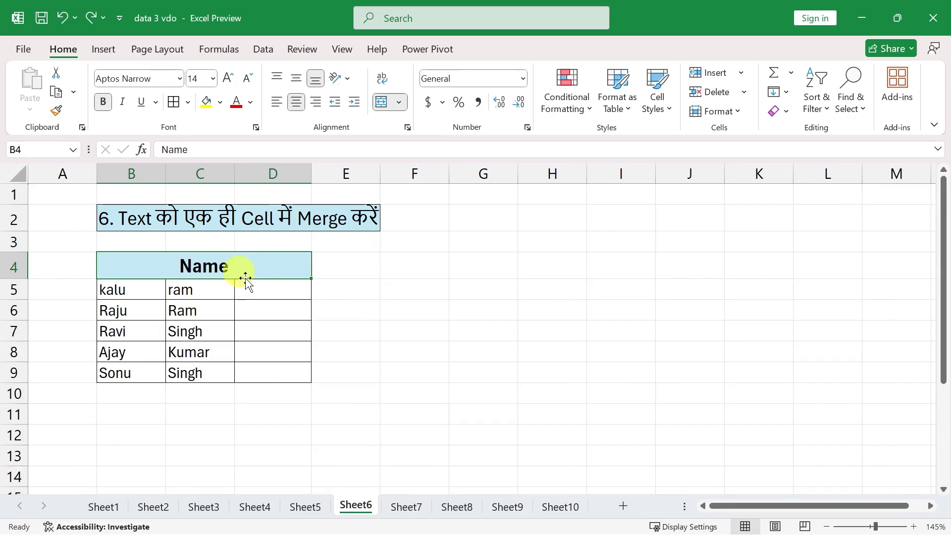
left_click(117, 289)
left_click(200, 292)
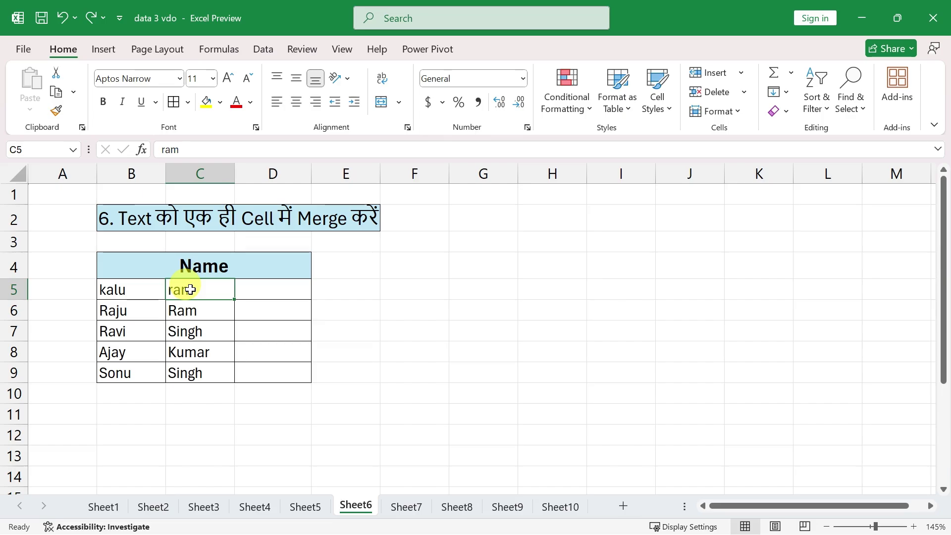
Join the two name parts in D5 with =B5&" "&C5 and fill the formula down to D9
left_click(254, 286)
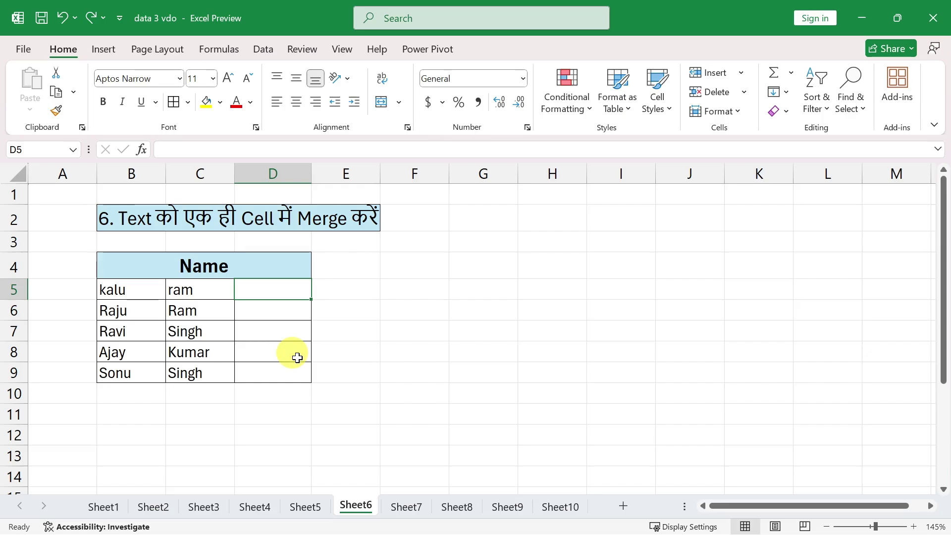
type("=")
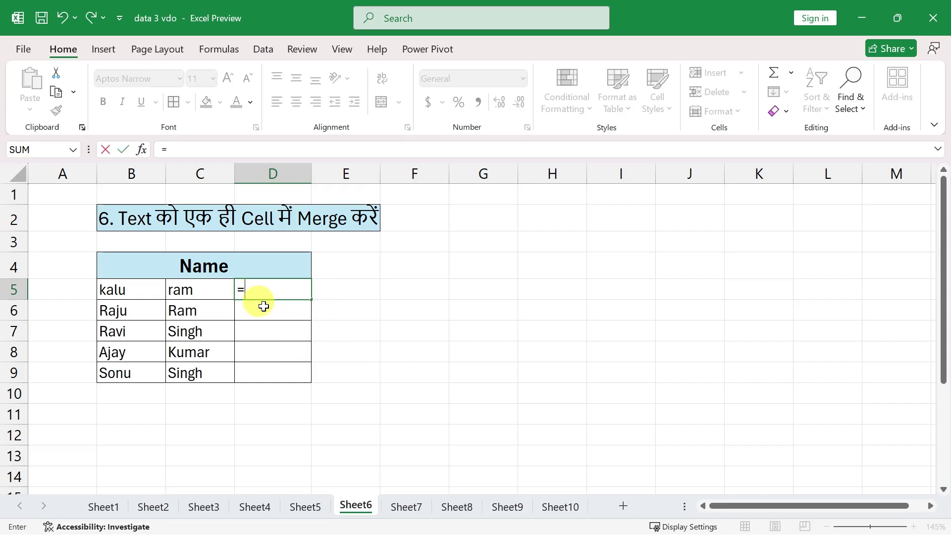
left_click(121, 292)
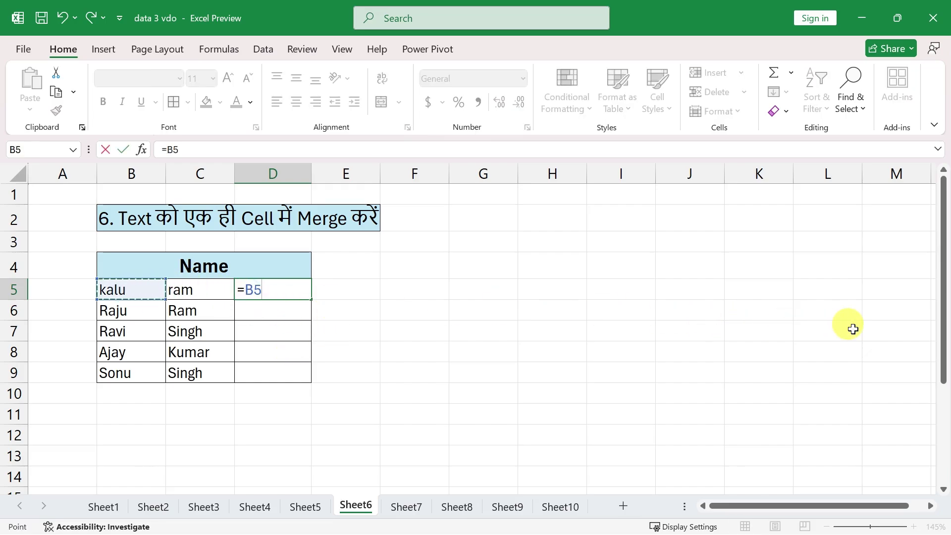
type("&\"")
type("&")
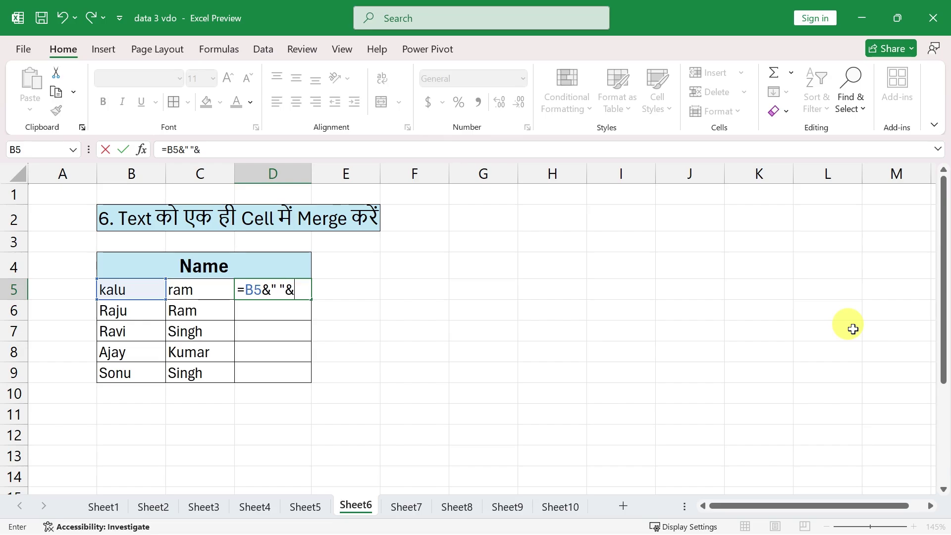
left_click(188, 288)
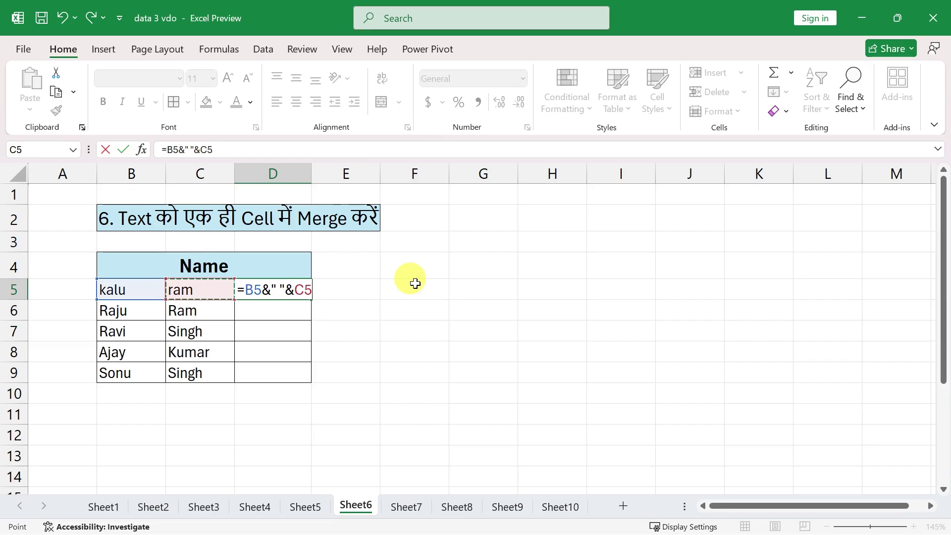
key("Return")
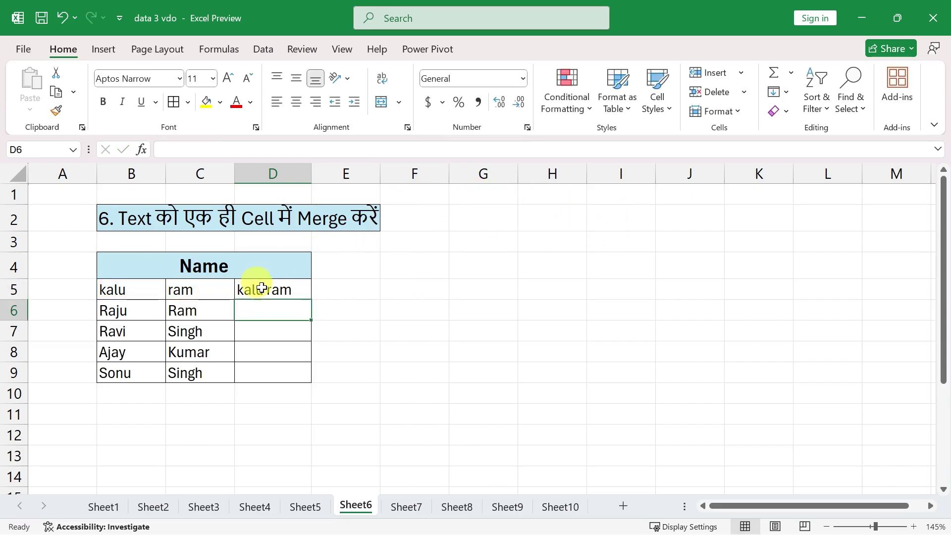
left_click(300, 295)
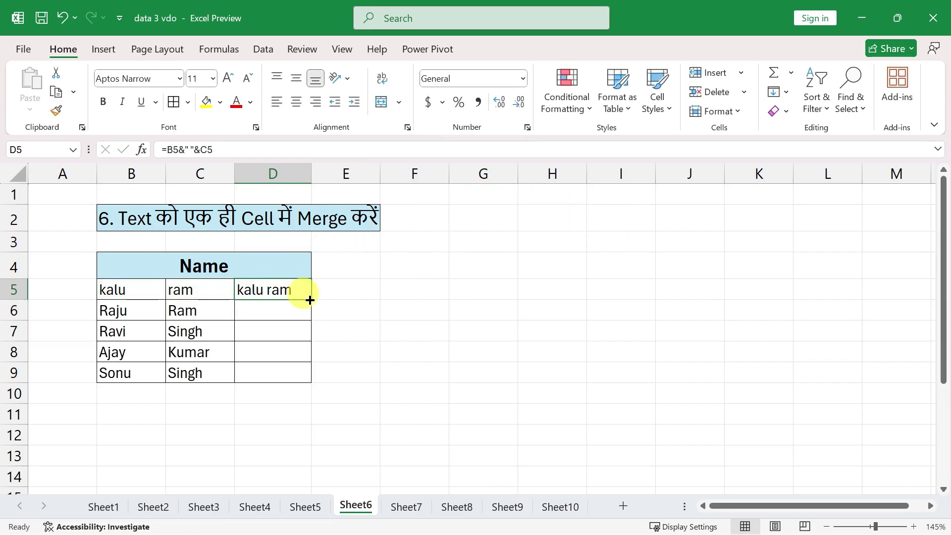
left_click_drag(310, 300, 311, 384)
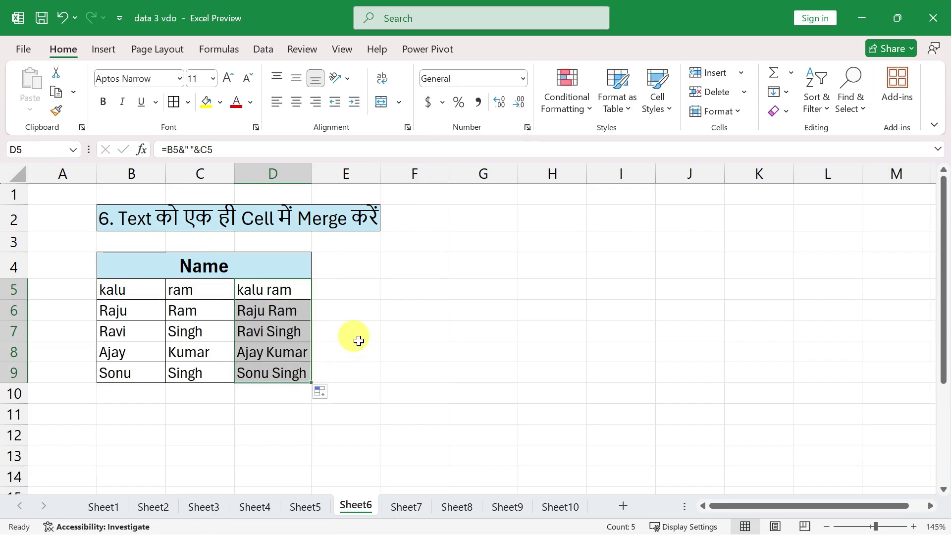
Enter =CONCATENATE(B5,C5) in E5 and fill the formula down to E9
left_click(342, 289)
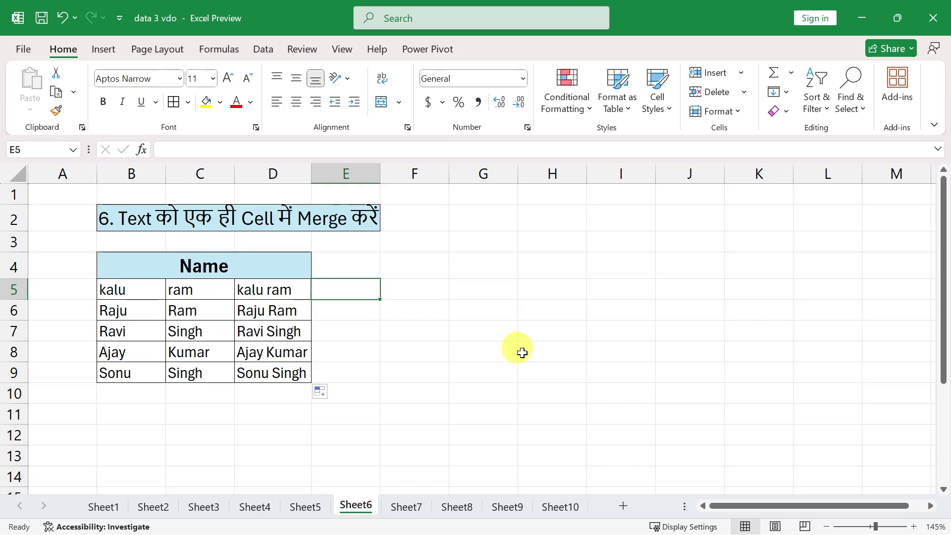
type("=CONCATENATE(")
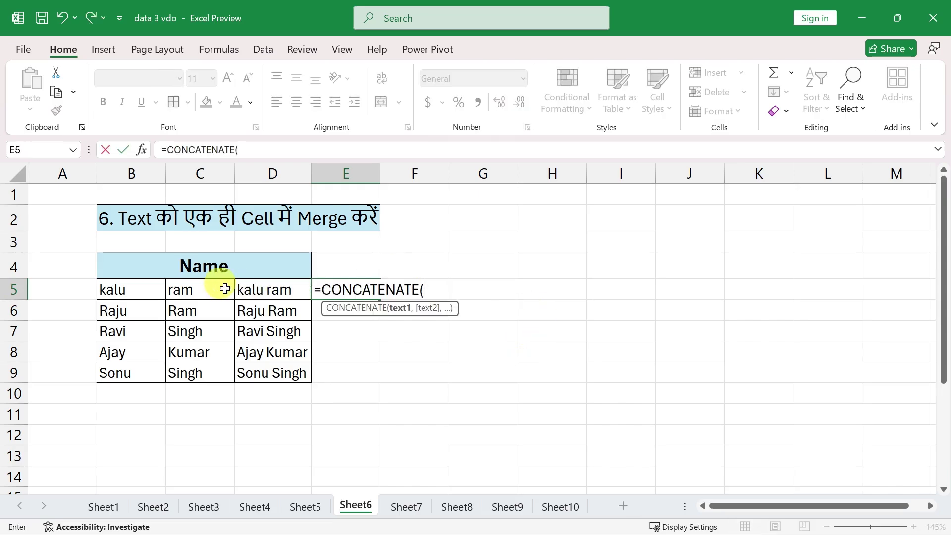
left_click(130, 292)
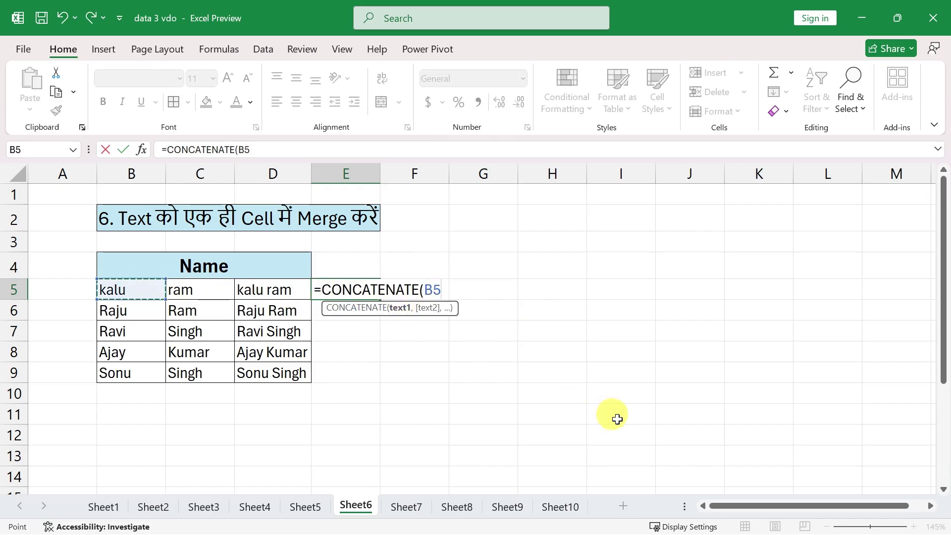
type(",")
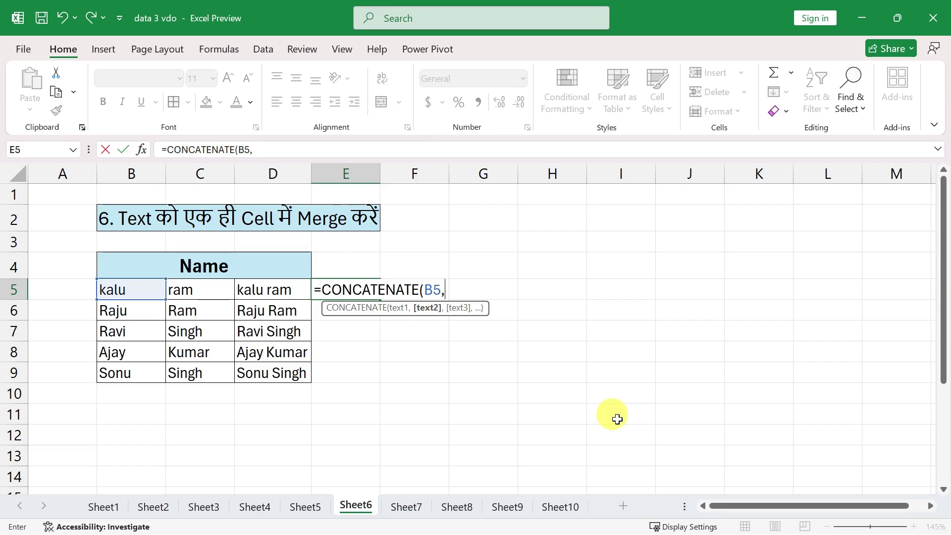
left_click(193, 288)
key("Return")
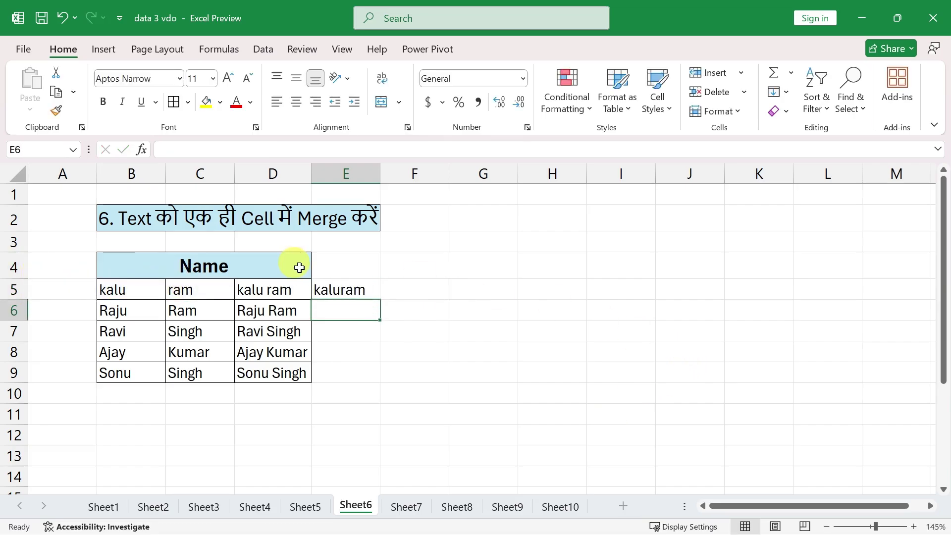
left_click(379, 293)
left_click_drag(381, 300, 346, 381)
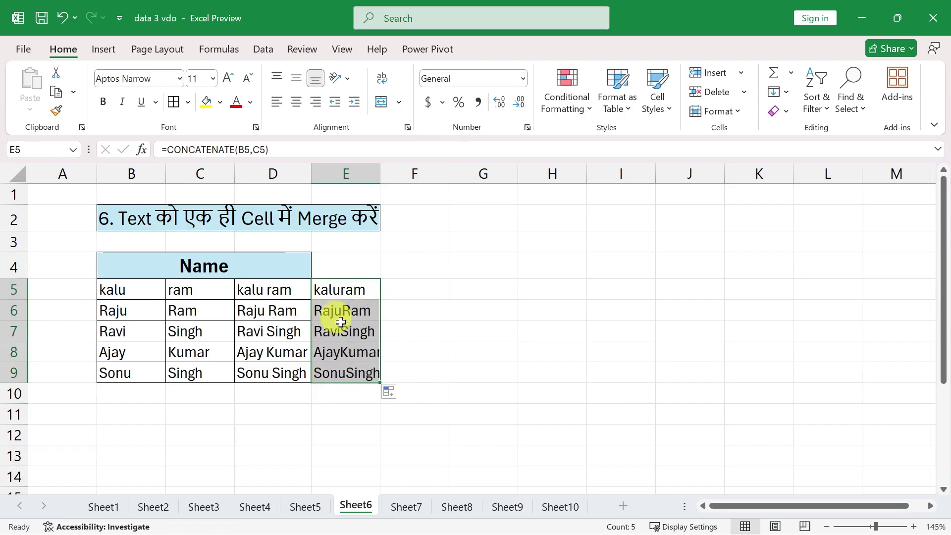
Widen column E slightly so that the longest joined name fits
left_click(334, 312)
left_click_drag(380, 171, 387, 171)
left_click(379, 292)
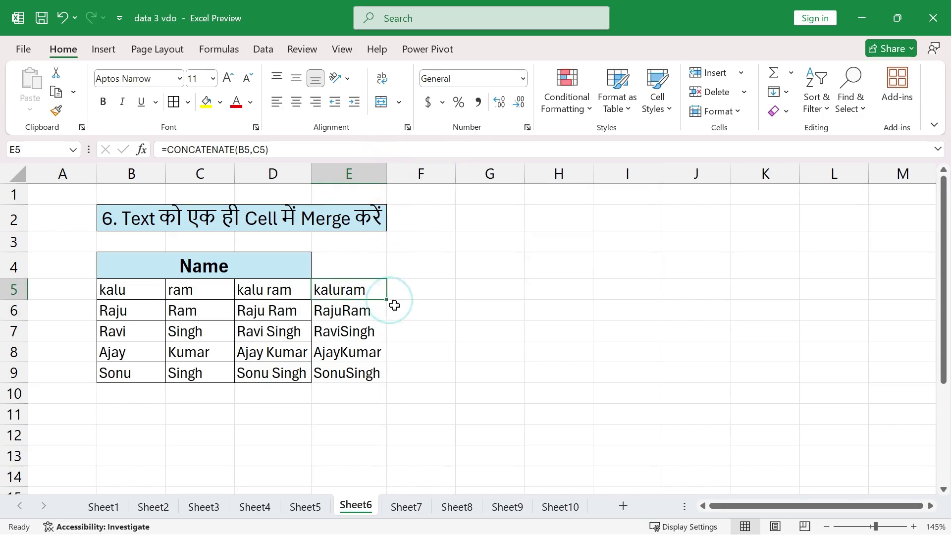
Inspect the comma between B5 and C5 in cell E5's CONCATENATE formula
double_click(351, 292)
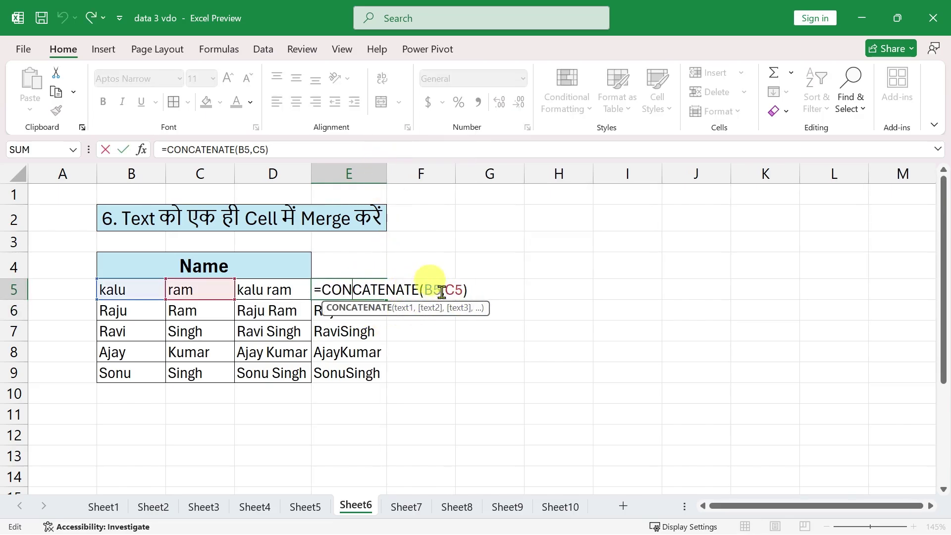
left_click(443, 291)
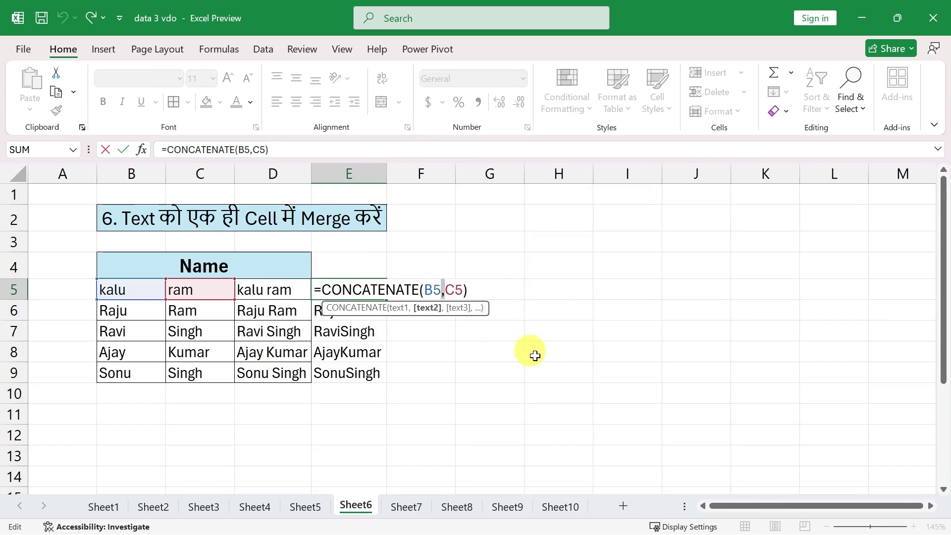
key("Left")
key("Right")
key("ctrl+Return")
Clear the CONCATENATE formulas from E5:E9 and reduce the selection to E5
key("ctrl+shift+Down")
key("Delete")
key("shift+Up")
key("shift+Up")
key("shift+Up")
key("shift+Up")
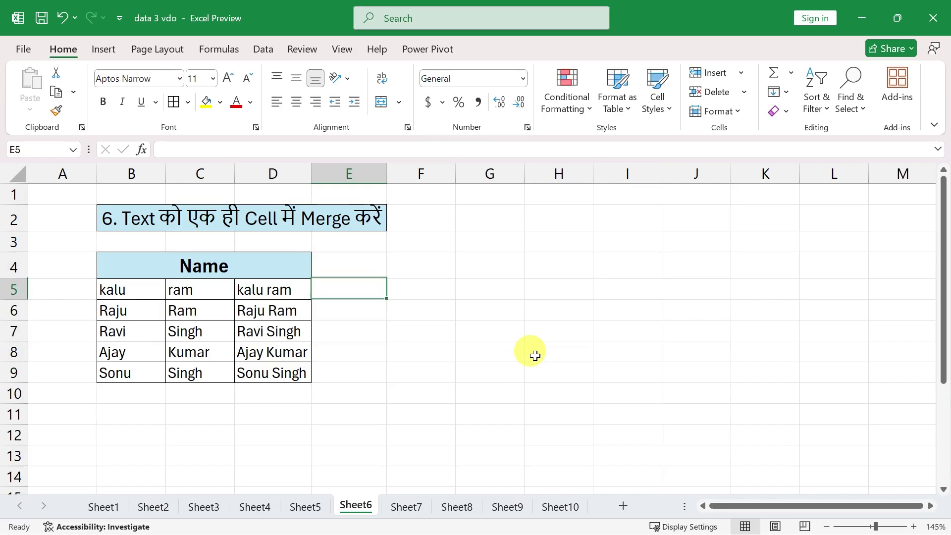
Start a CONCATENATE formula in E5 with B5, a quoted space and C5 as its text pieces
type("=conc")
key("Down")
key("Tab")
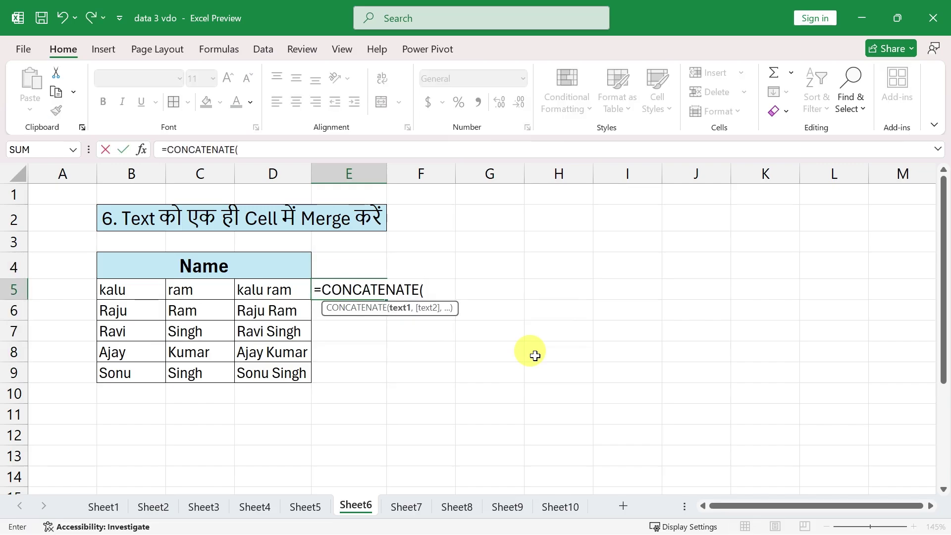
left_click(119, 291)
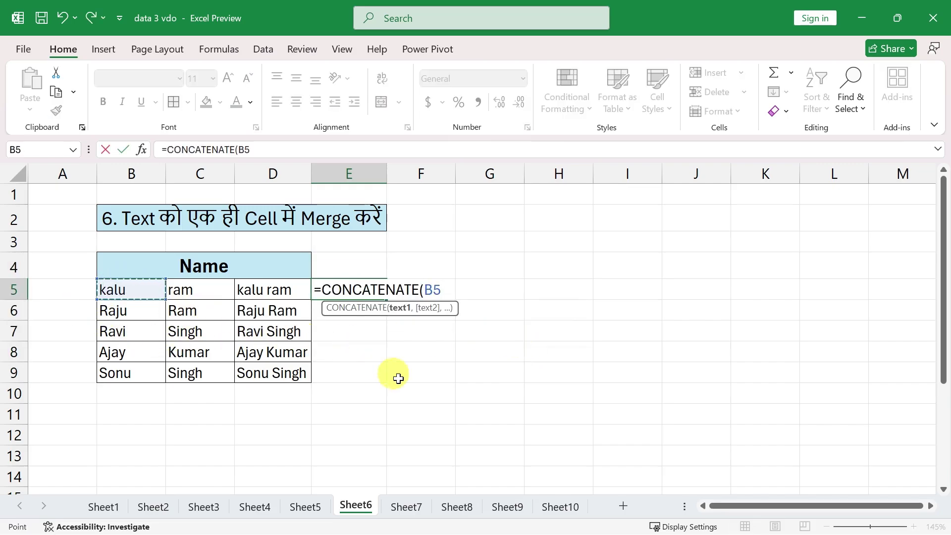
type(".")
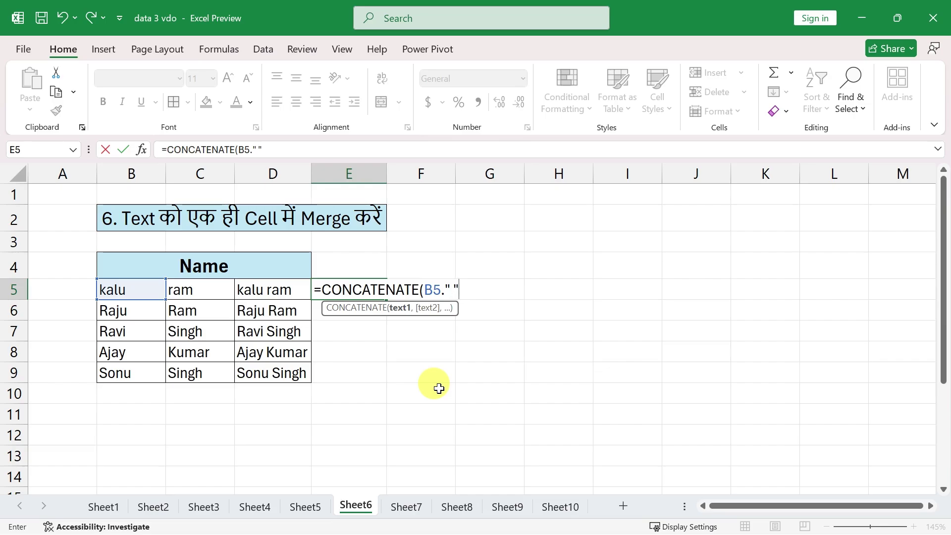
type(",")
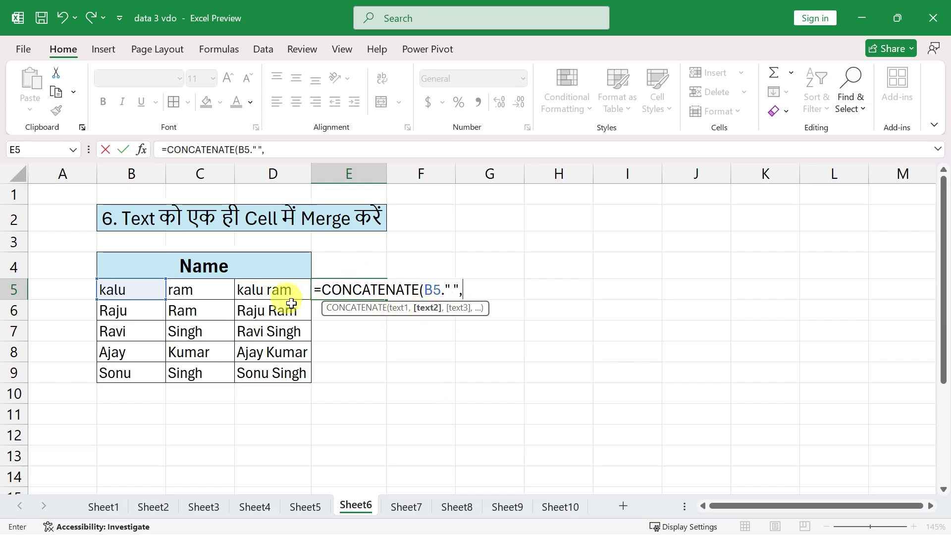
left_click(207, 290)
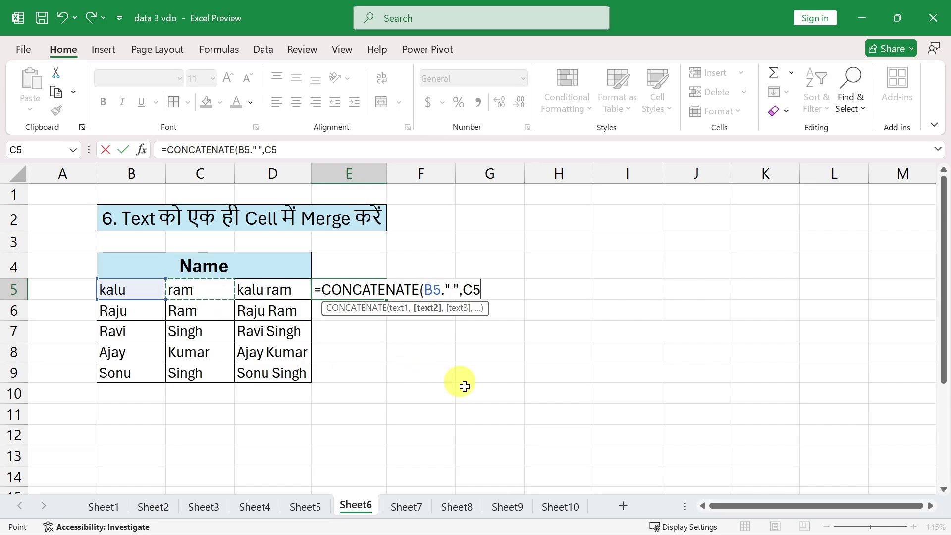
Replace the period after B5 with a comma and complete the formula as =CONCATENATE(B5," ",C5)
left_click(444, 290)
key("BackSpace")
type(",")
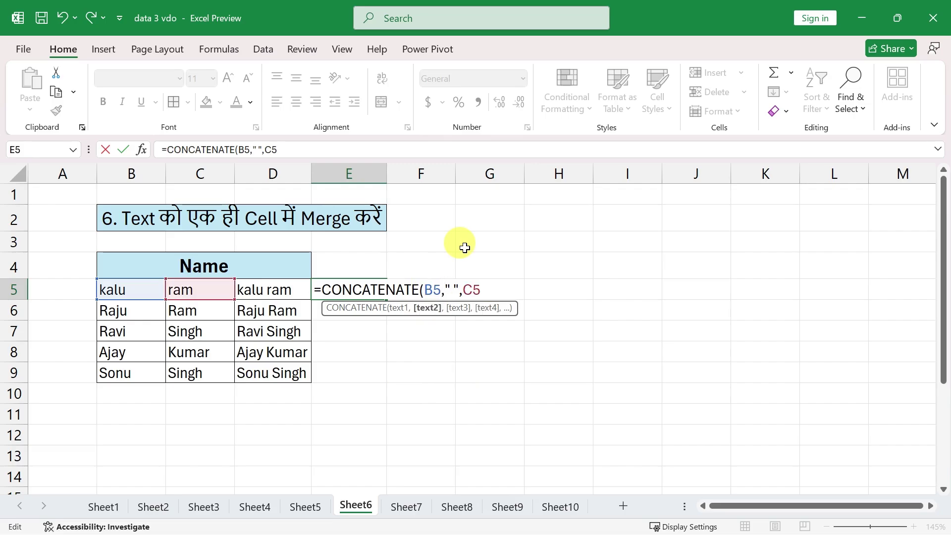
left_click(488, 288)
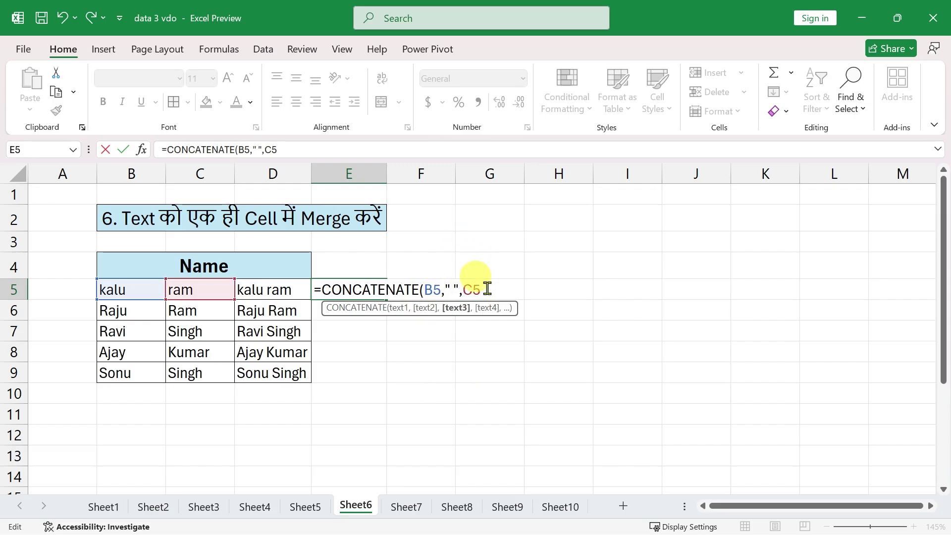
type(")")
key("Return")
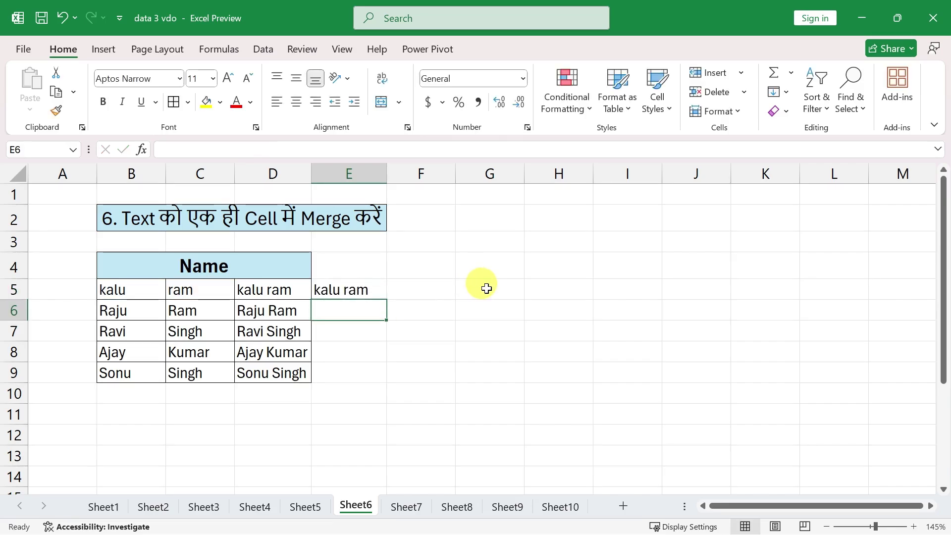
Fill the CONCATENATE formula from E5 down to E9
left_click(343, 289)
left_click_drag(386, 300, 378, 380)
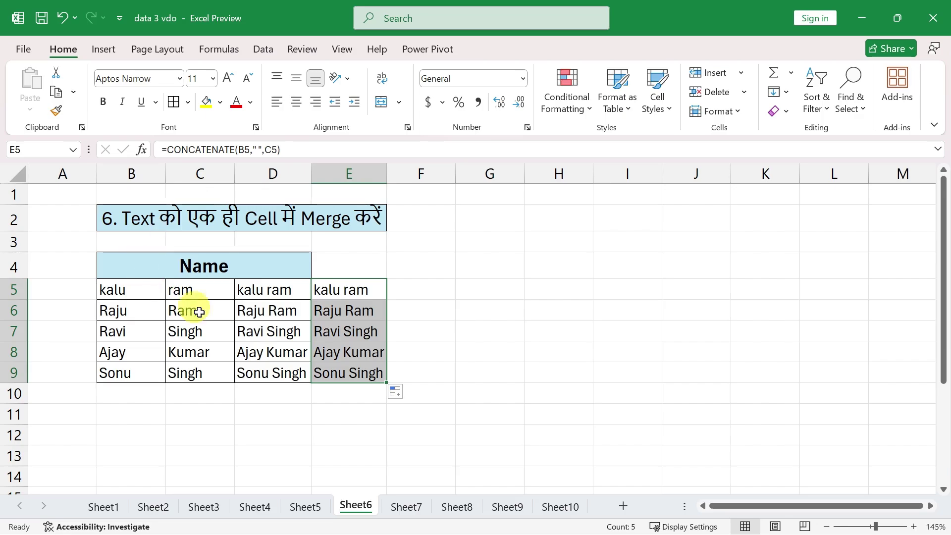
left_click(323, 306)
On Sheet7, copy the Gmail Address list B4:B15 to F4 and autofit column F
left_click(405, 507)
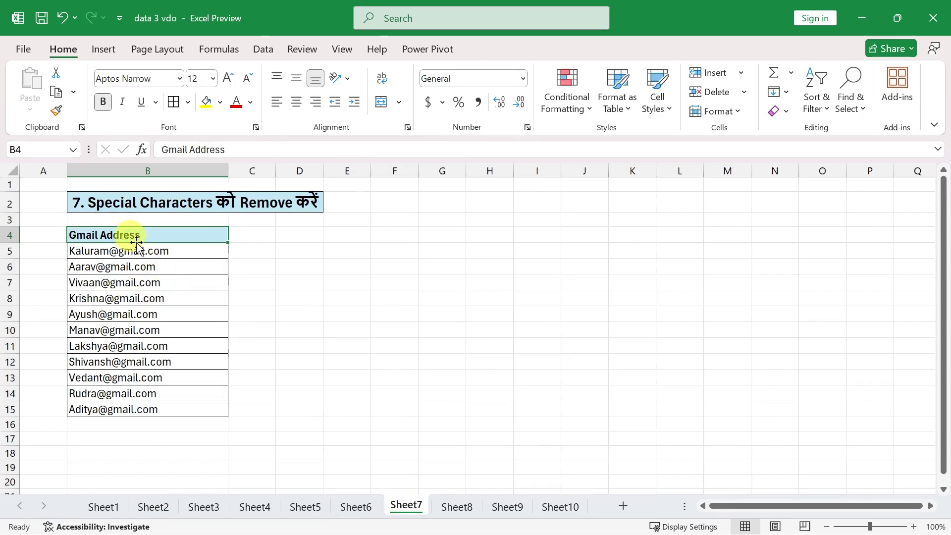
left_click_drag(107, 238, 107, 403)
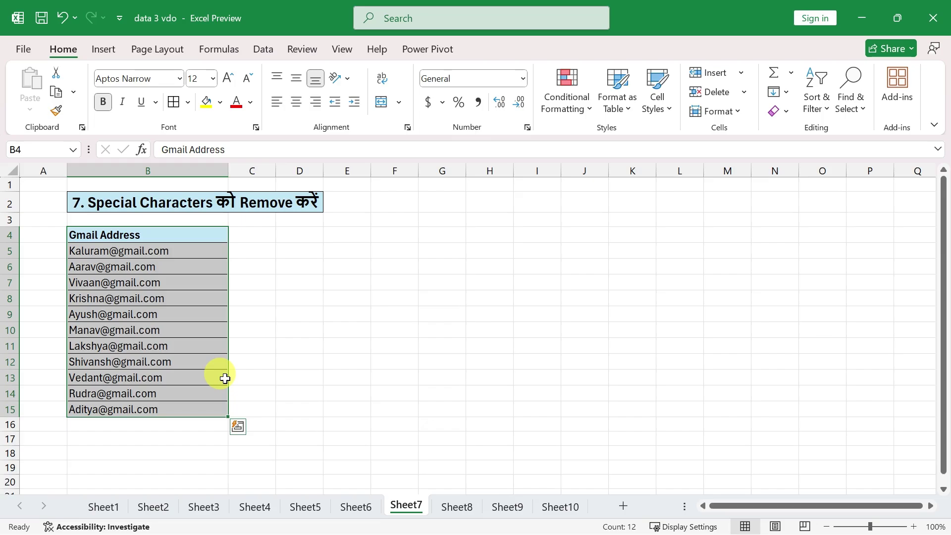
key("ctrl+c")
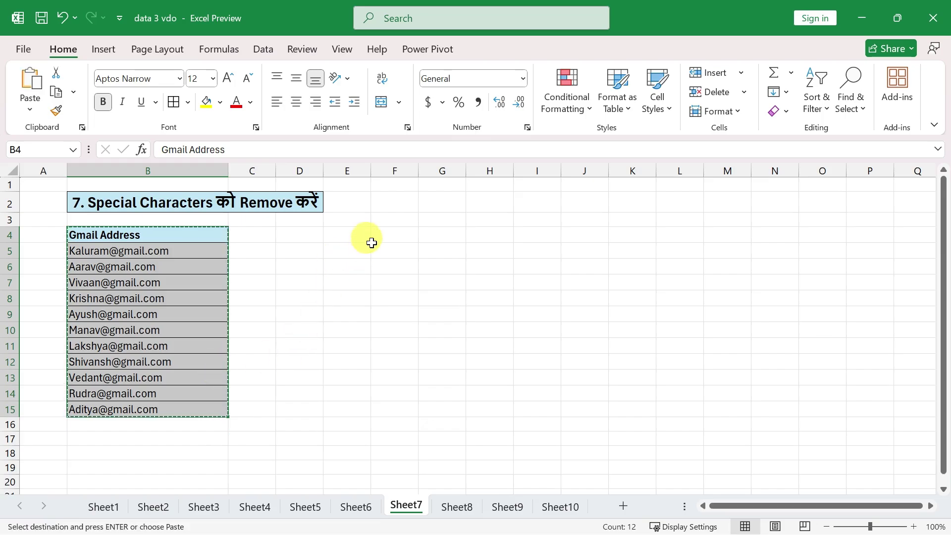
left_click(385, 235)
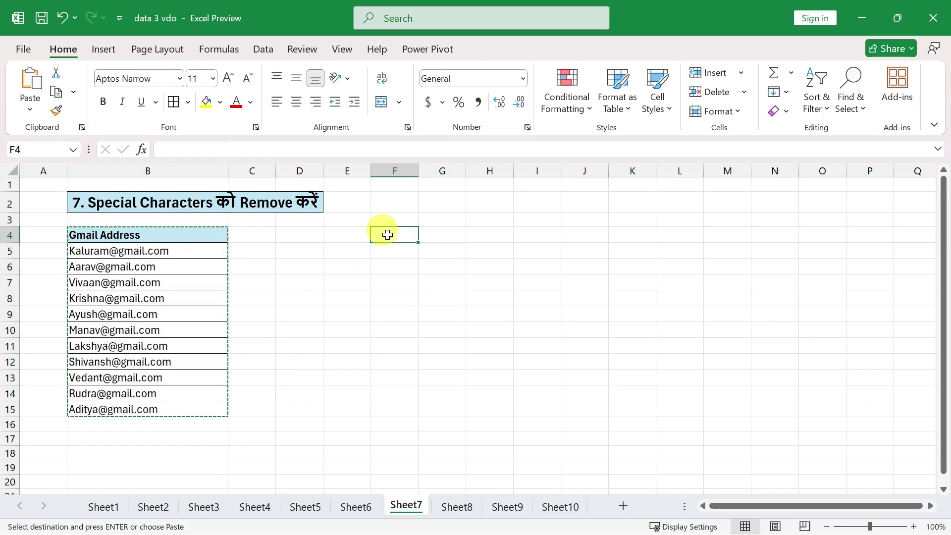
key("Return")
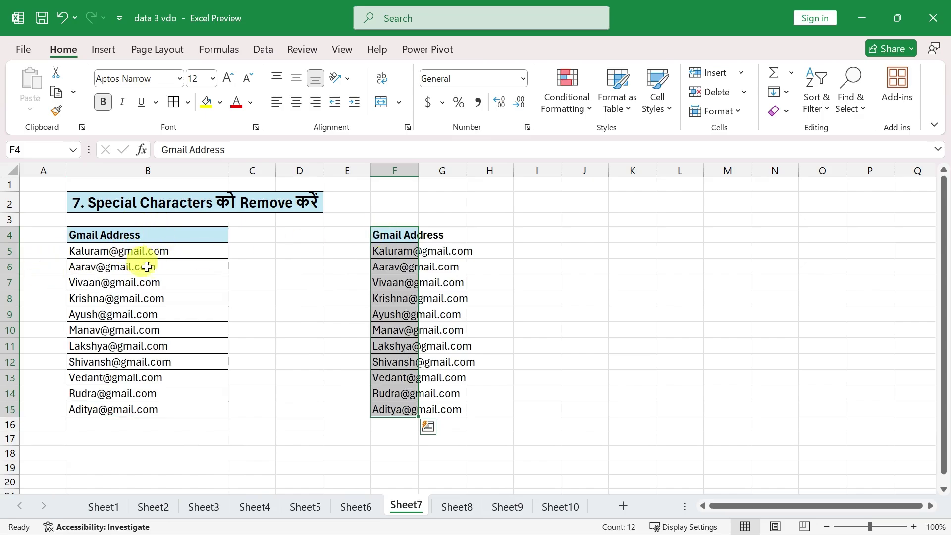
double_click(417, 170)
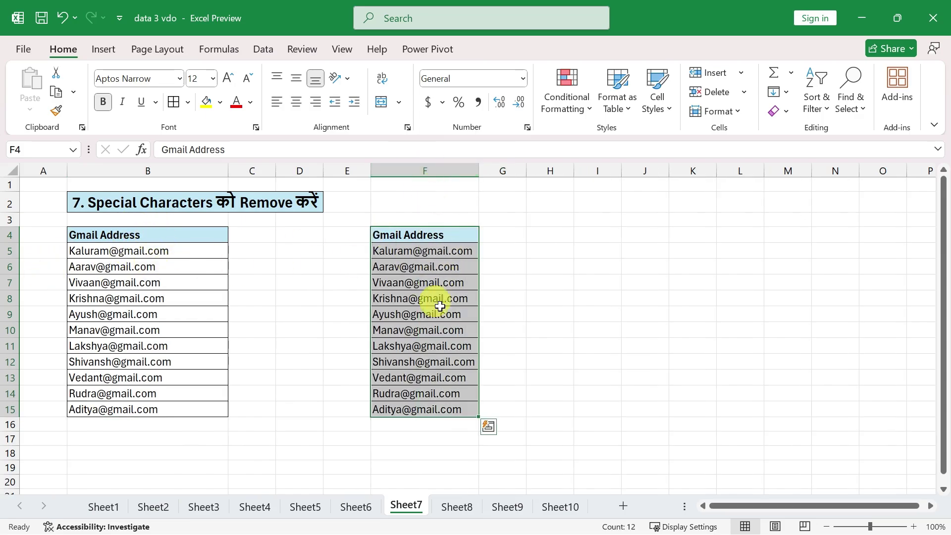
left_click(436, 251)
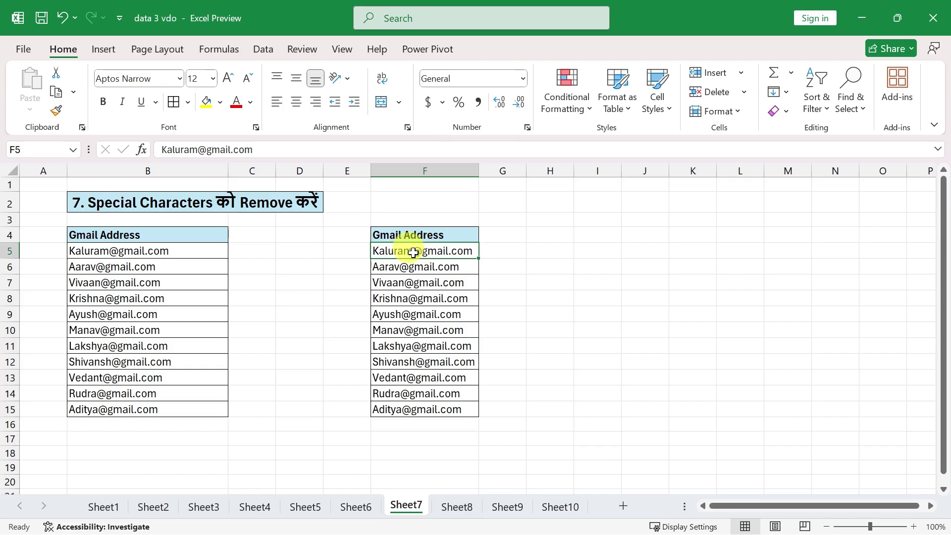
left_click_drag(406, 253, 396, 406)
key("ctrl+h")
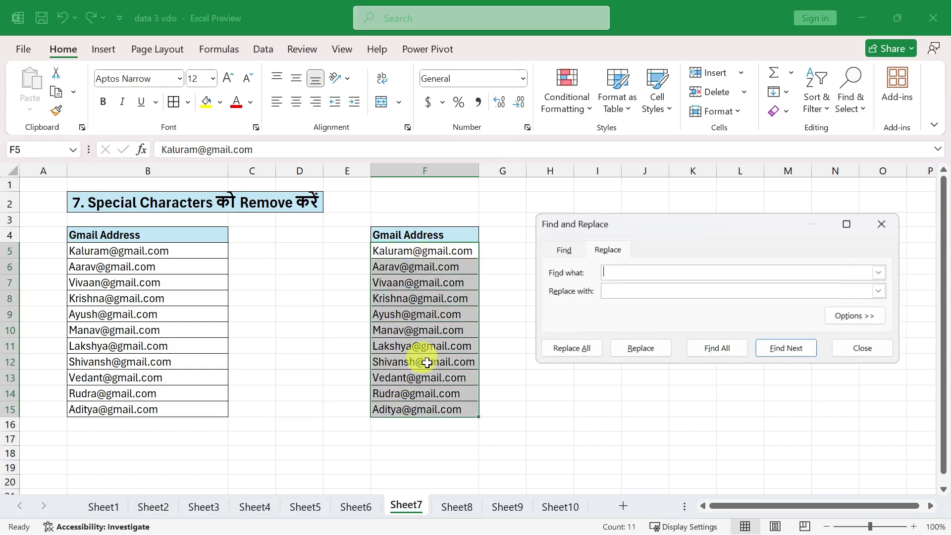
left_click(606, 273)
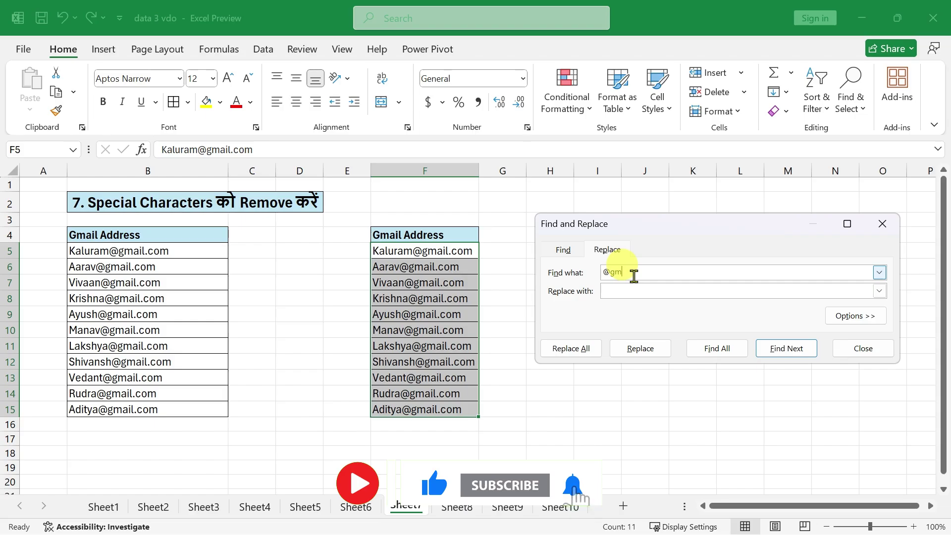
type("@gmail.com")
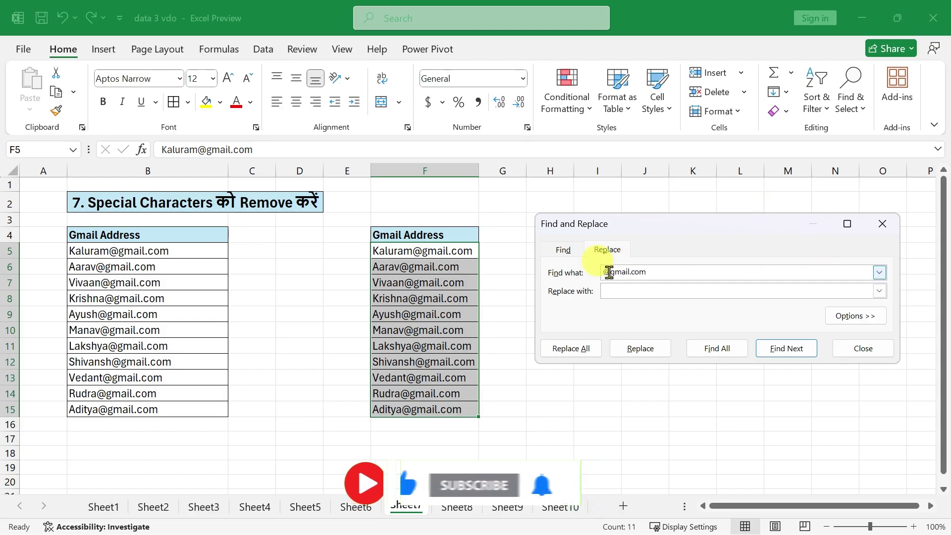
left_click(625, 296)
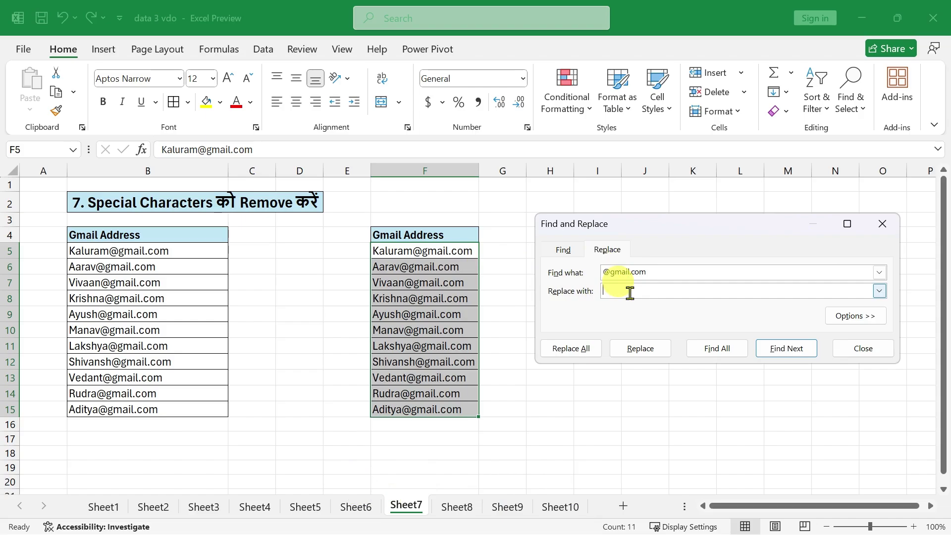
left_click(580, 350)
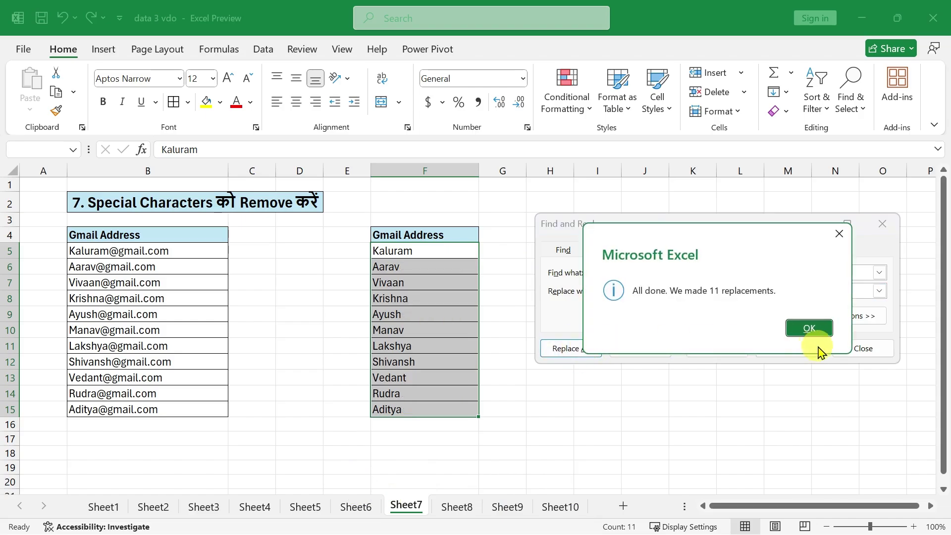
left_click(821, 329)
left_click(882, 225)
left_click(679, 297)
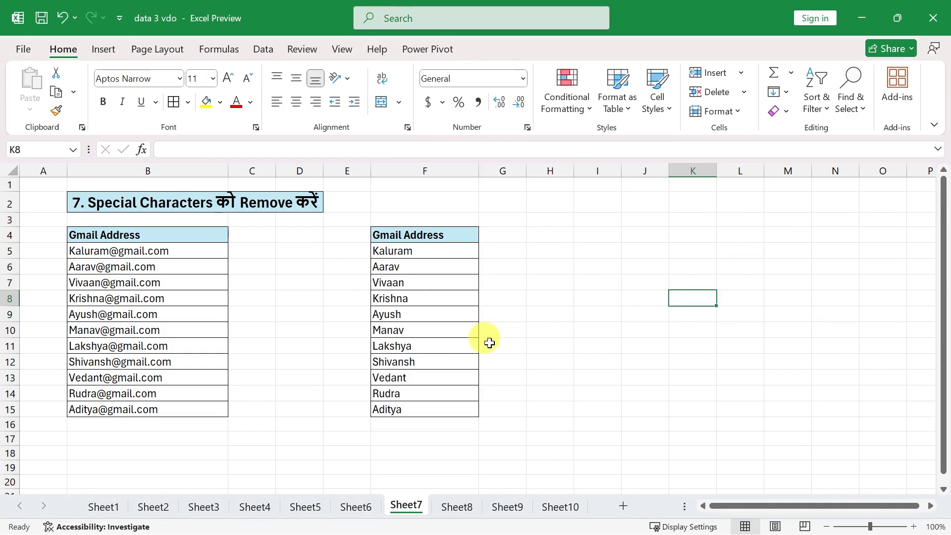
Open Sheet8 and select the Item heading in C4
left_click(463, 507)
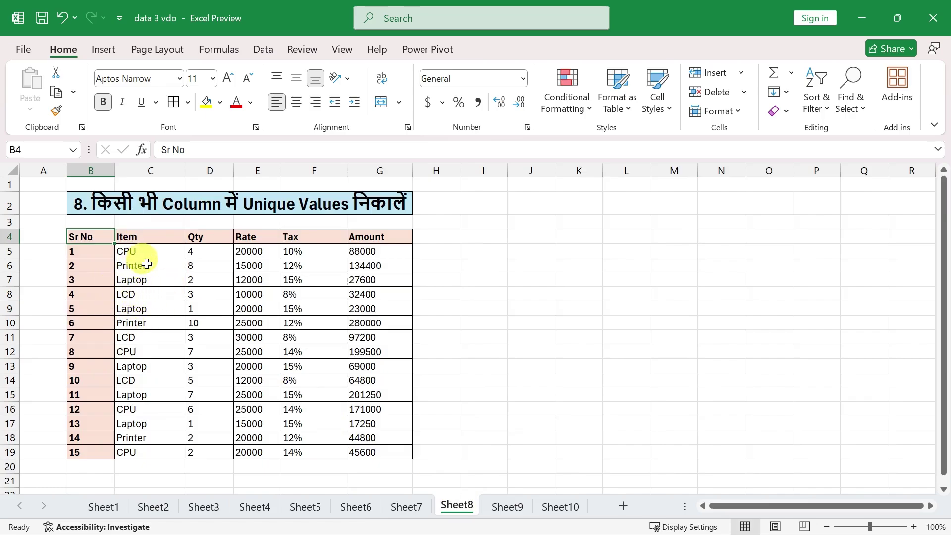
left_click_drag(137, 237, 136, 248)
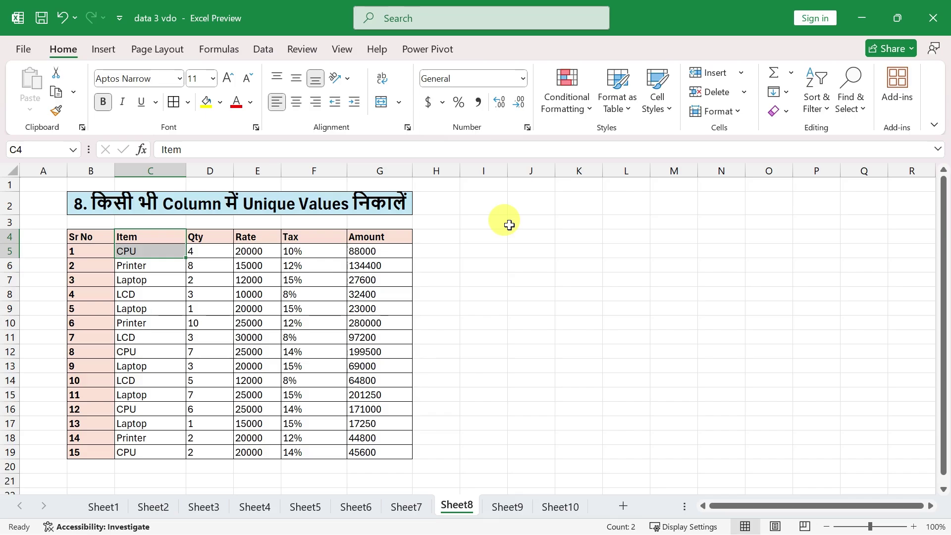
left_click(163, 237)
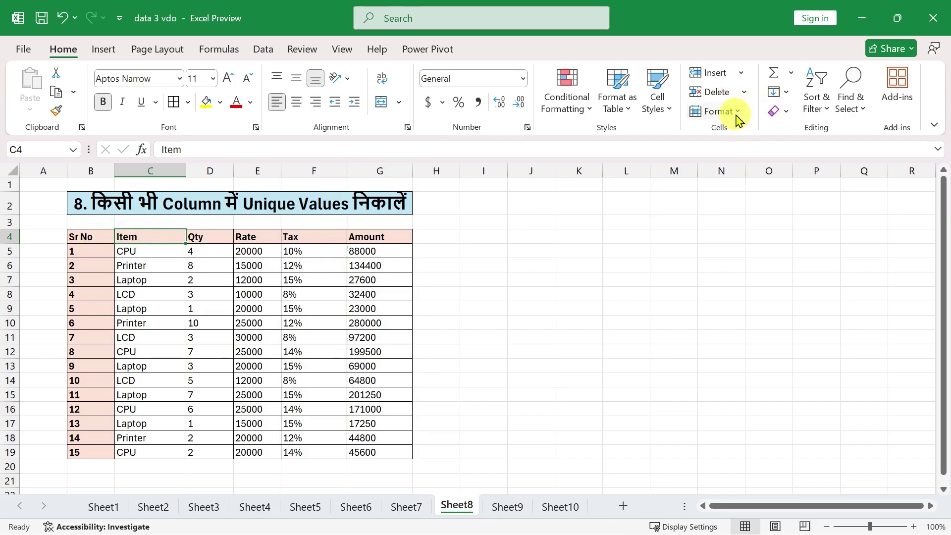
Turn on filtering for the table and show only the CPU rows in the Item column
left_click(816, 102)
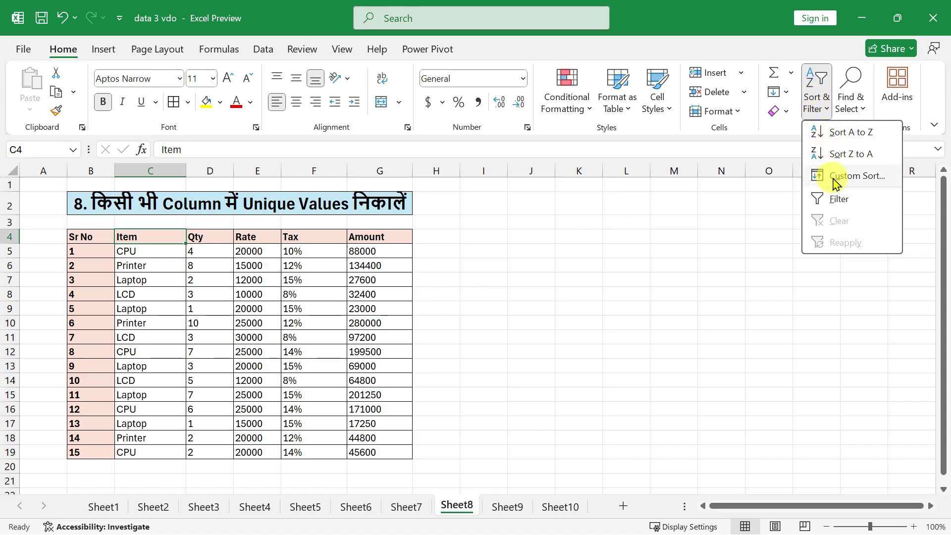
left_click(837, 199)
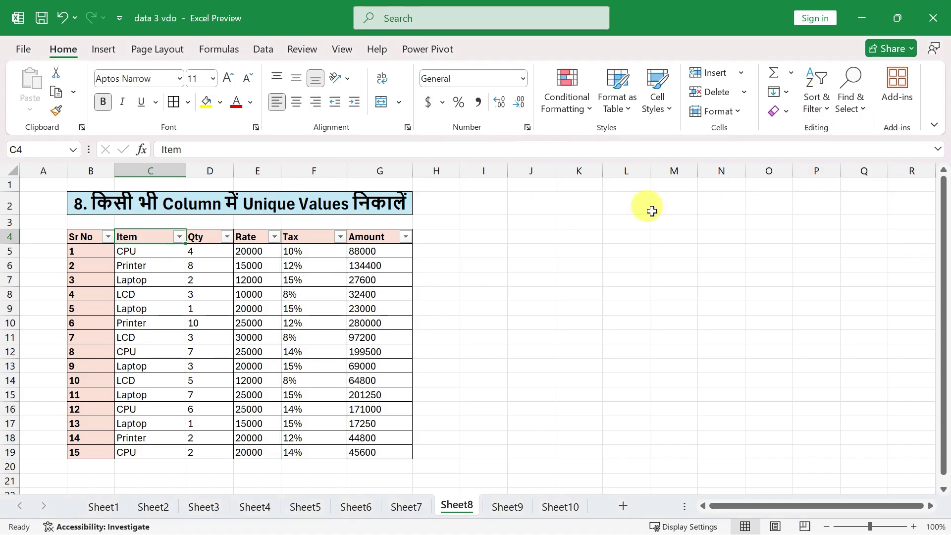
left_click(179, 238)
left_click(223, 378)
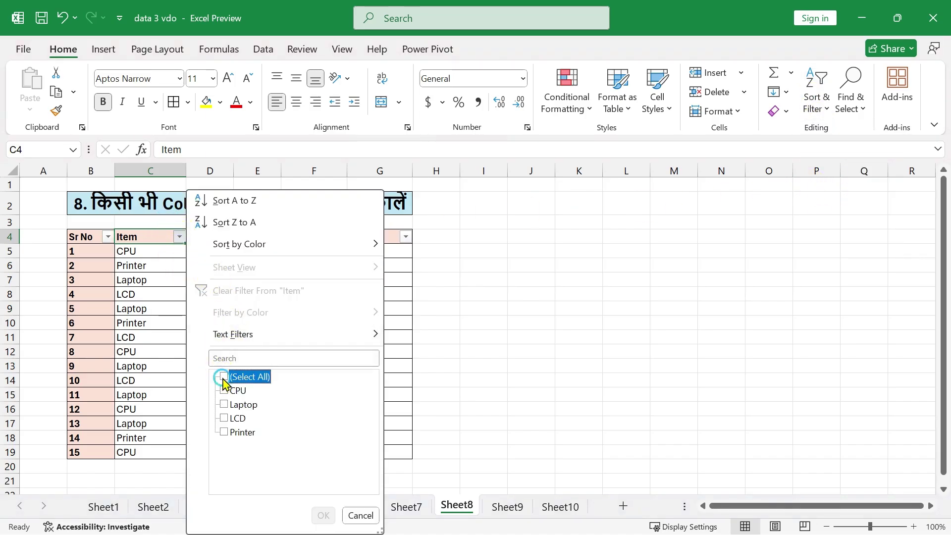
left_click(225, 391)
left_click(323, 515)
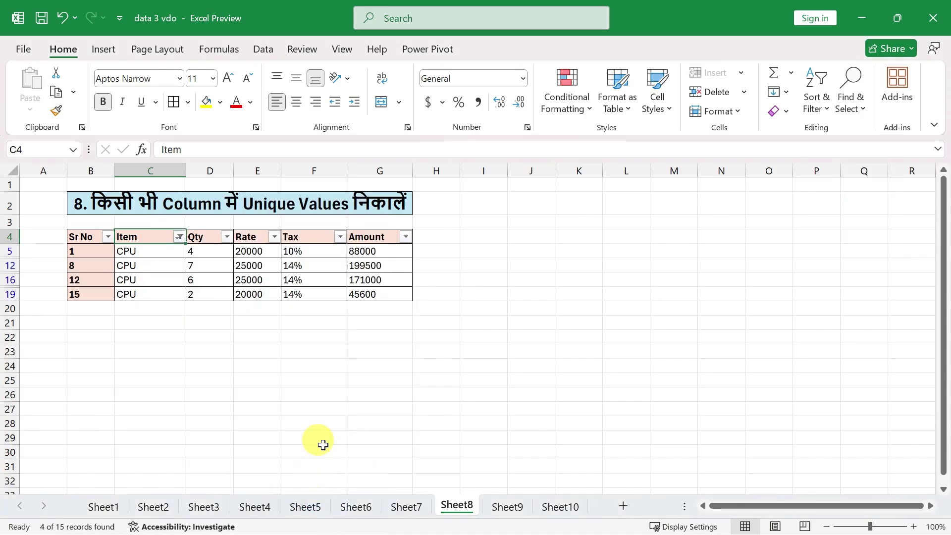
Clear the CPU filter and turn off filtering for the table
left_click(816, 101)
left_click(824, 217)
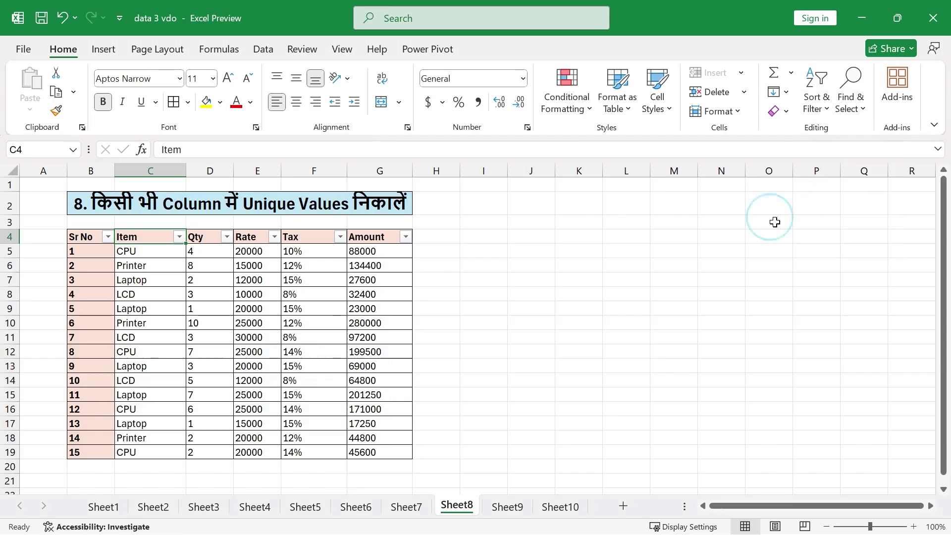
left_click(221, 309)
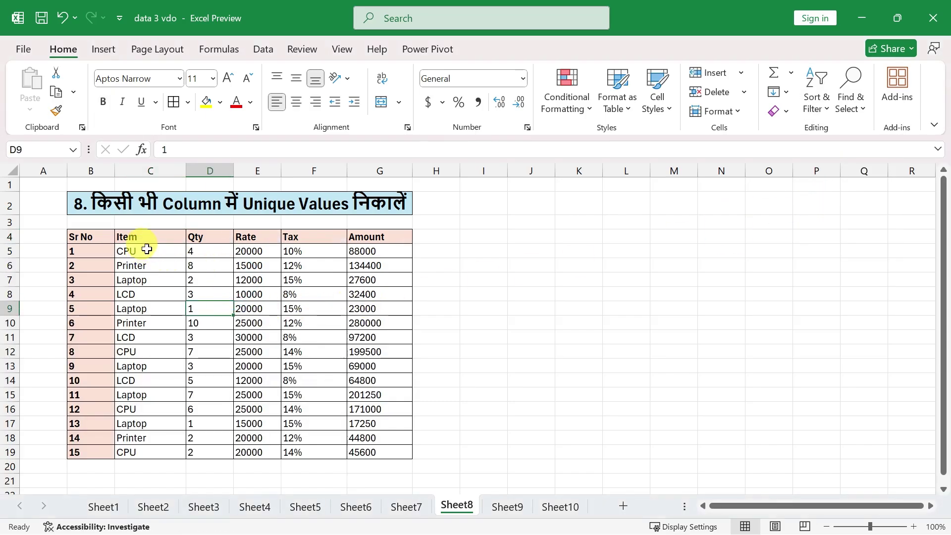
Copy the Item heading and the CPU entry from C4:C5 to I4:I5 as filter criteria
left_click_drag(142, 238, 143, 248)
key("ctrl+c")
left_click(477, 236)
key("ctrl+v")
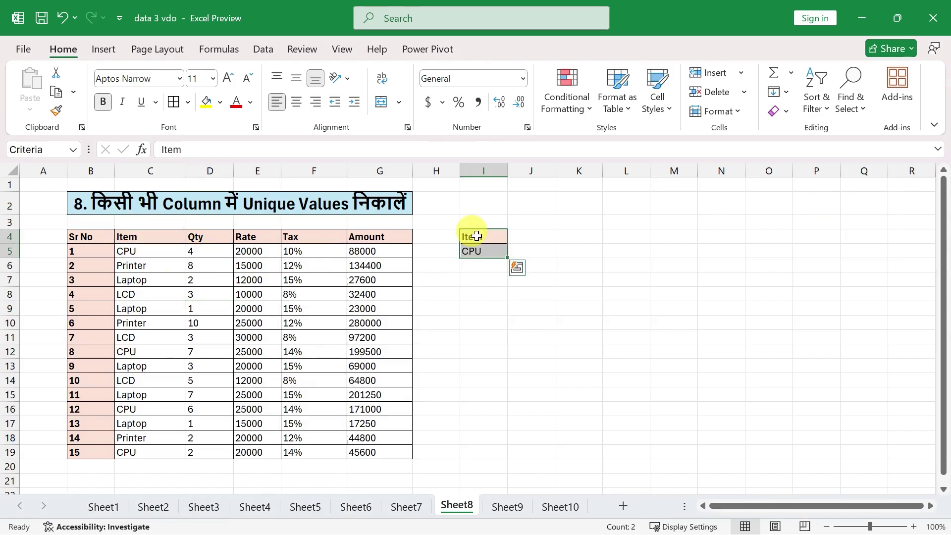
left_click(615, 266)
left_click_drag(480, 237, 491, 251)
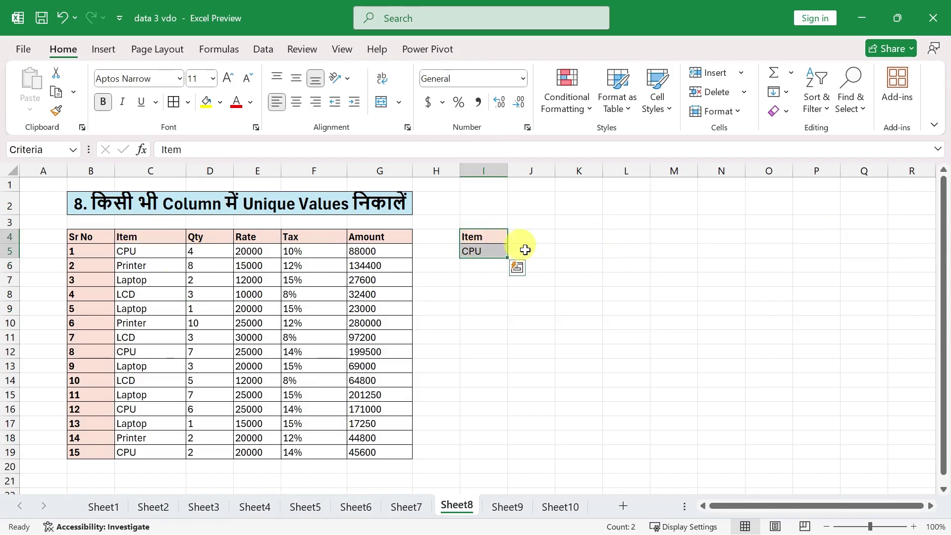
left_click(558, 234)
Start an Advanced Filter on the Sheet8 table, set it to copy to another location, and clear all its preset ranges
left_click(198, 277)
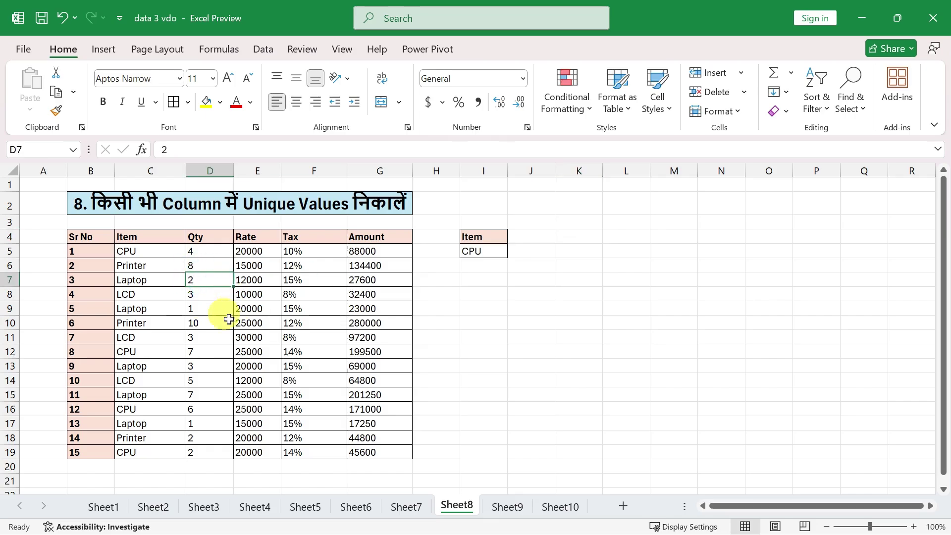
left_click(139, 280)
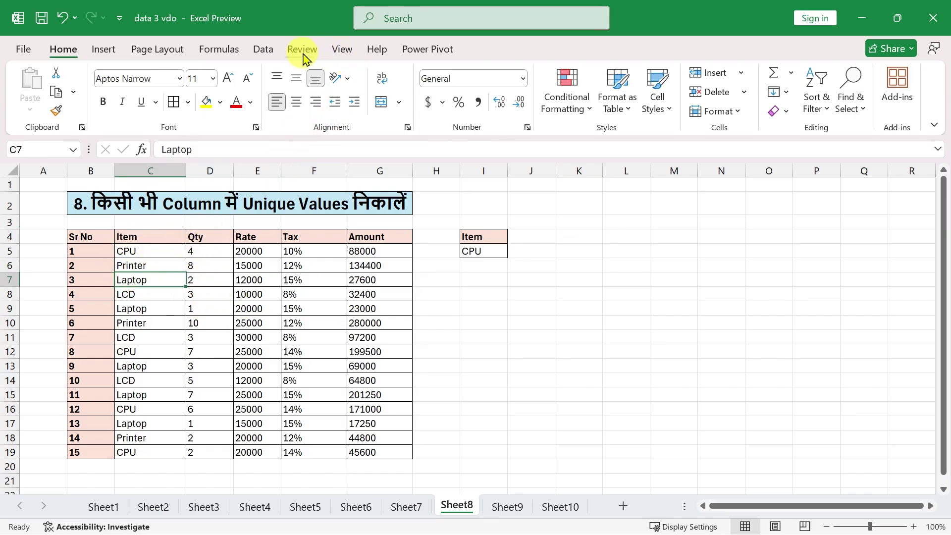
left_click(264, 52)
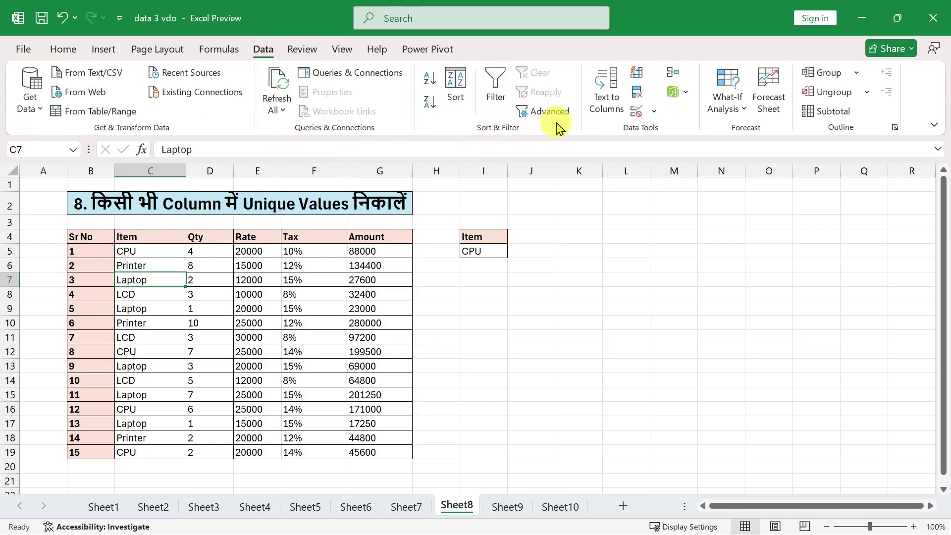
left_click(545, 114)
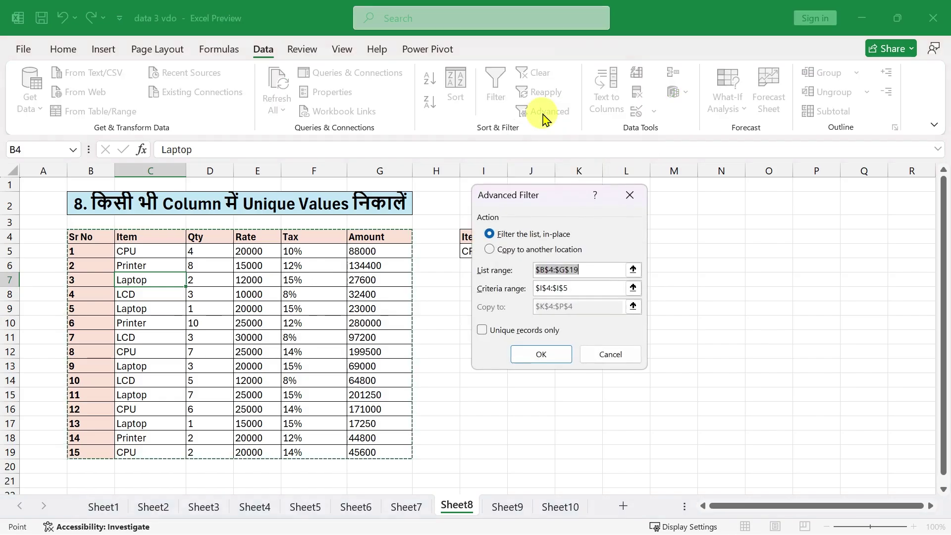
left_click_drag(529, 194, 697, 158)
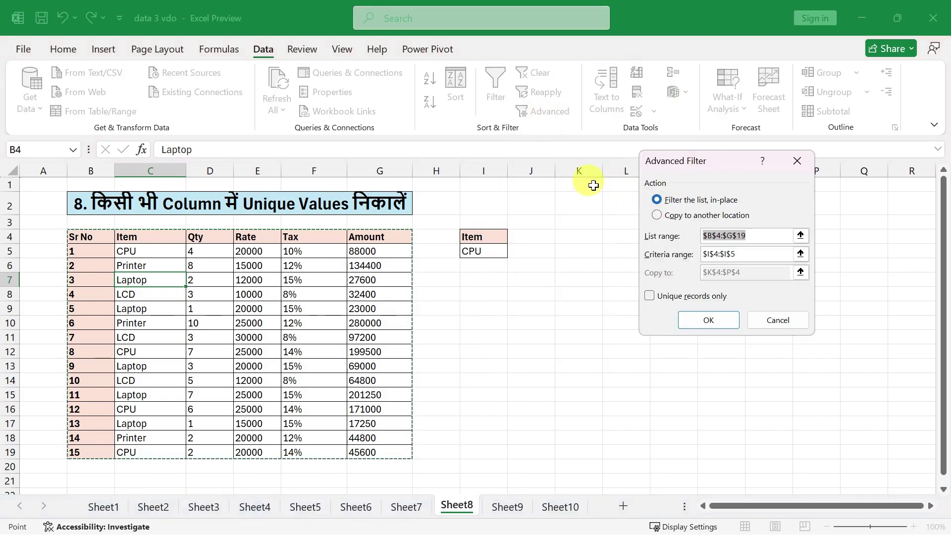
left_click(658, 216)
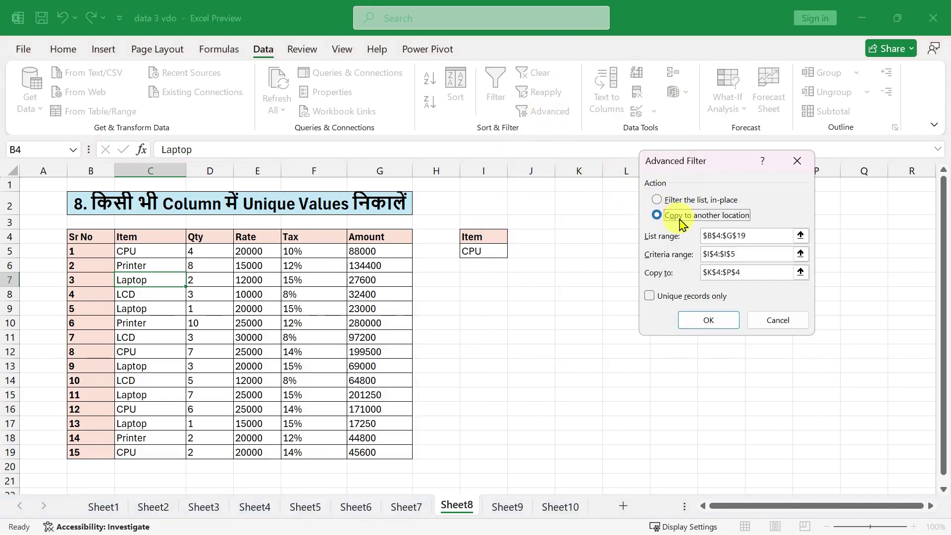
left_click(750, 273)
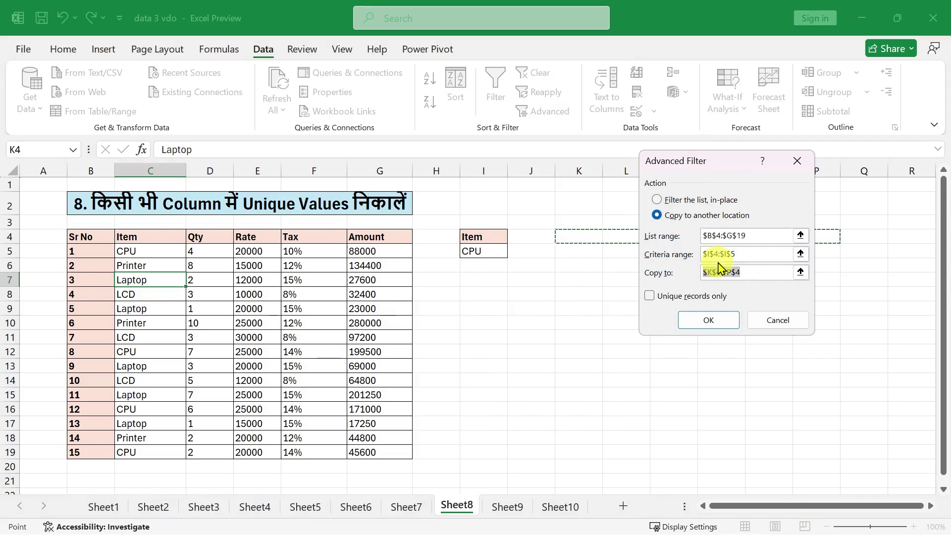
key("Delete")
key("shift+Tab")
key("Delete")
key("shift+Tab")
key("Delete")
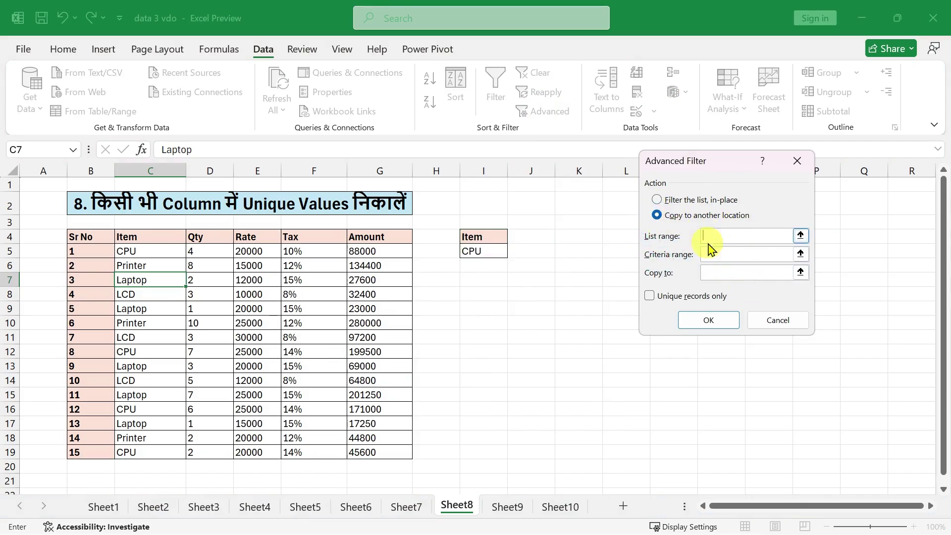
Run the Advanced Filter with list range B4:G19 and criteria range I4:I5, copying the matching rows to K4
left_click_drag(88, 236, 390, 455)
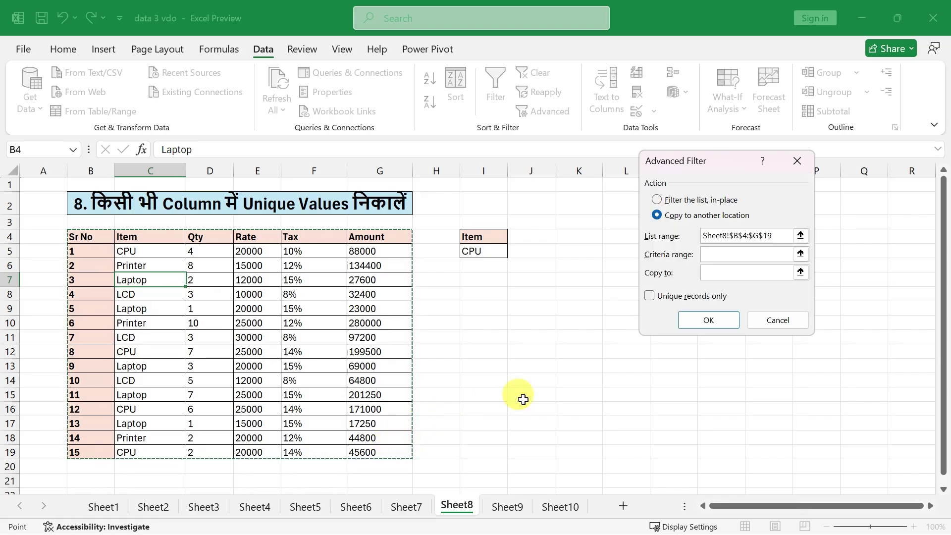
left_click(719, 255)
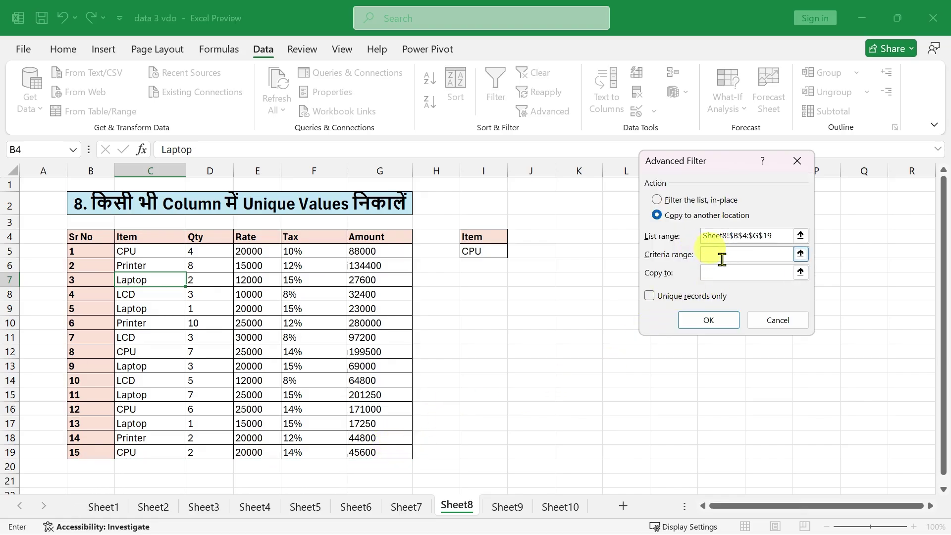
left_click_drag(482, 238, 477, 253)
left_click(726, 272)
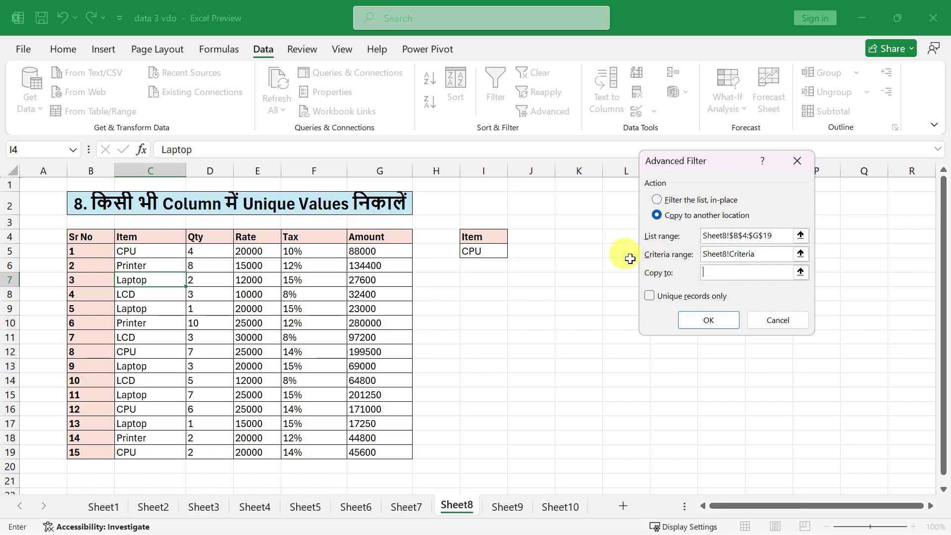
left_click(577, 234)
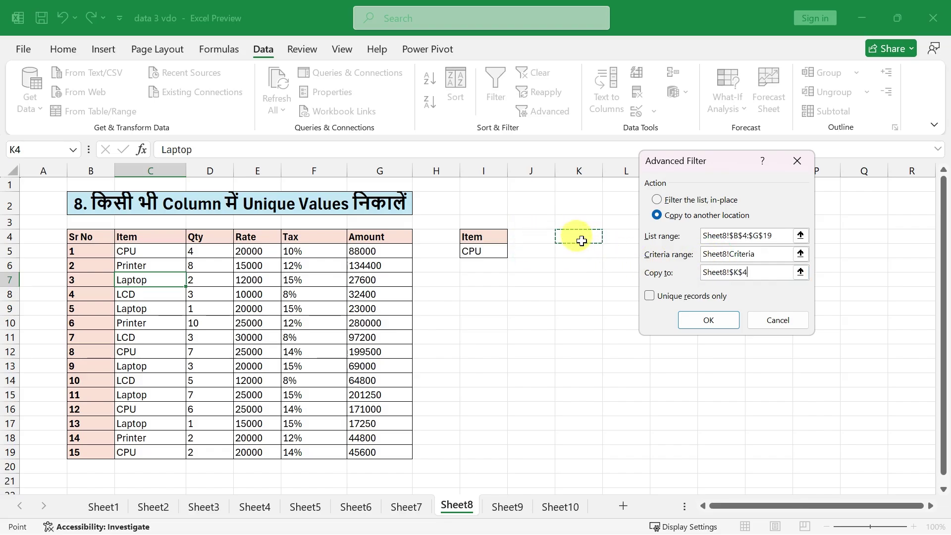
left_click(707, 321)
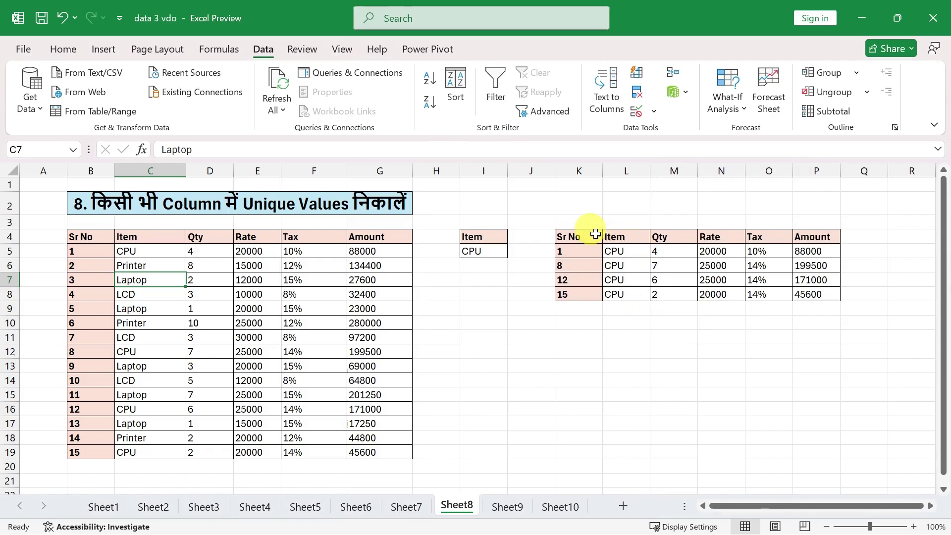
left_click_drag(587, 233, 803, 293)
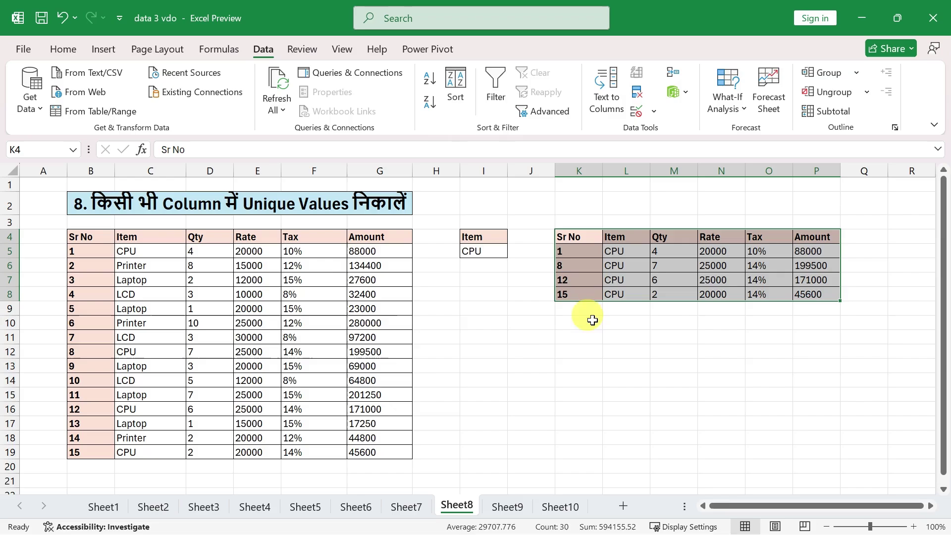
left_click(524, 335)
left_click(133, 292)
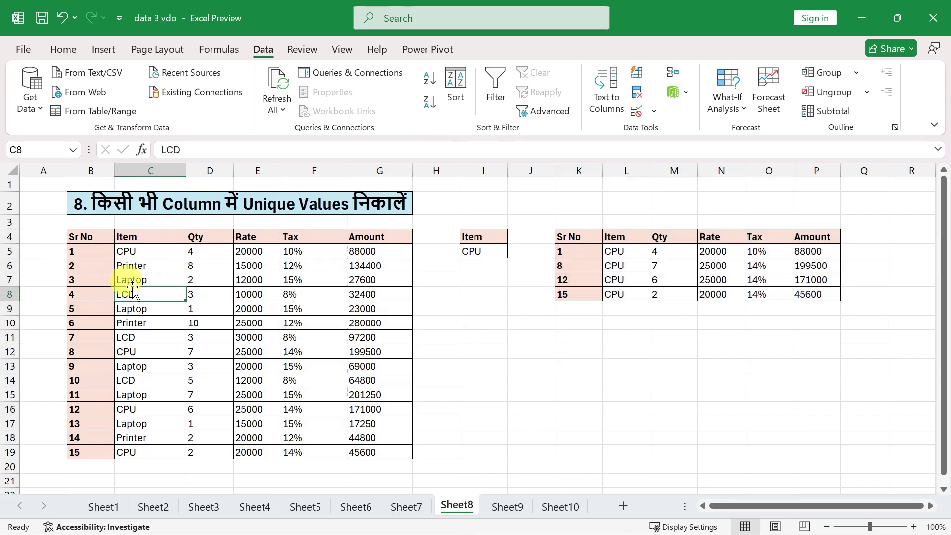
left_click(662, 232)
Copy the Item and CPU criteria cells from I4:I5 to I10:I11
left_click_drag(472, 237, 476, 246)
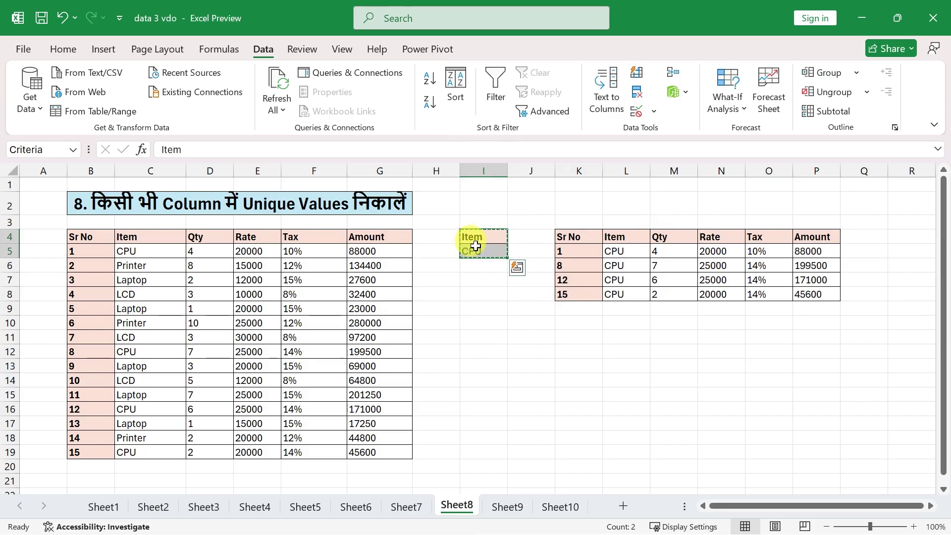
left_click(474, 324)
left_click(474, 335)
left_click(476, 323)
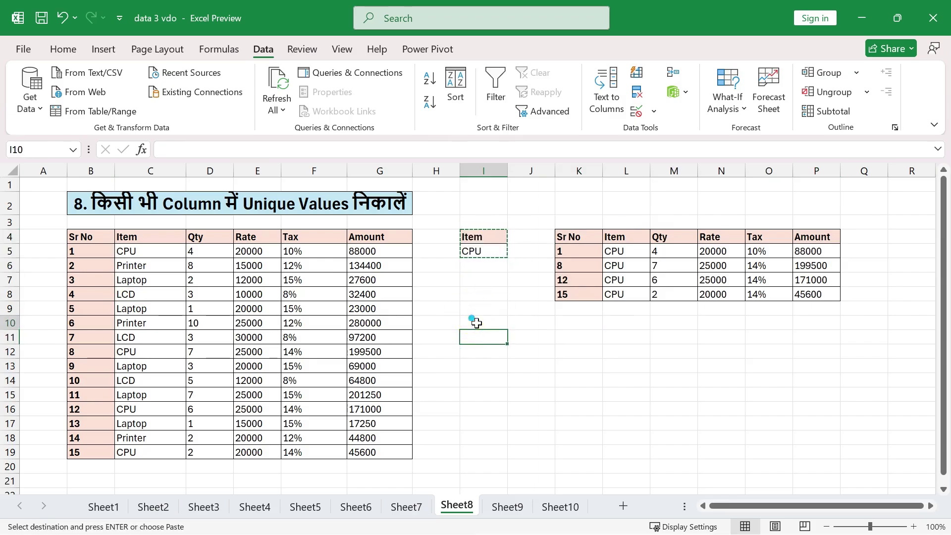
key("Return")
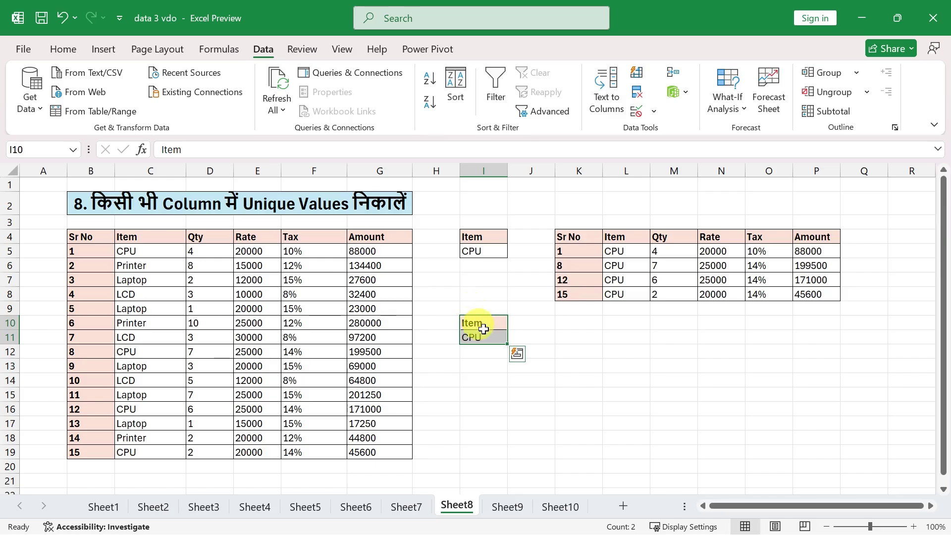
Change the copied criteria entry in I11 to LCD
left_click(477, 337)
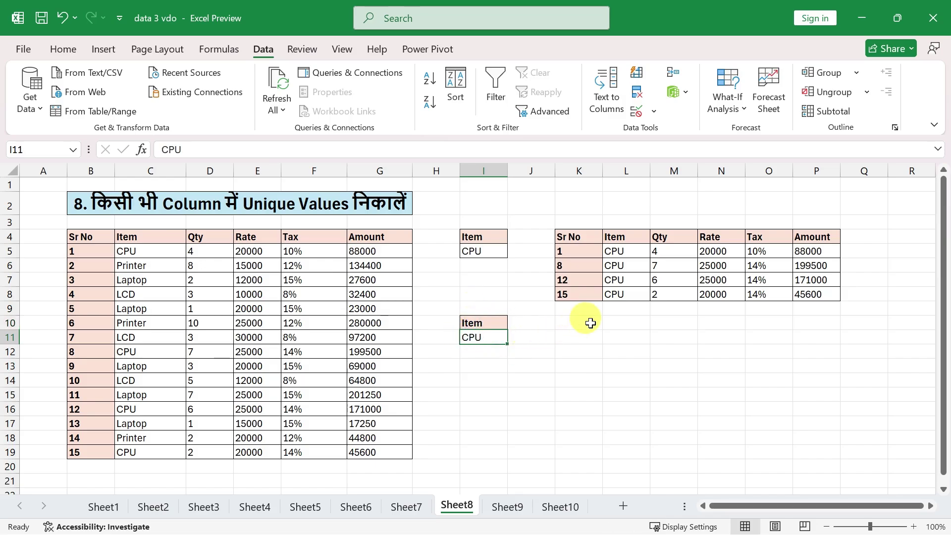
type("LCD")
key("Return")
left_click(560, 322)
Start another Advanced Filter from the main table, set it to copy to another location, and clear its old ranges
left_click(208, 285)
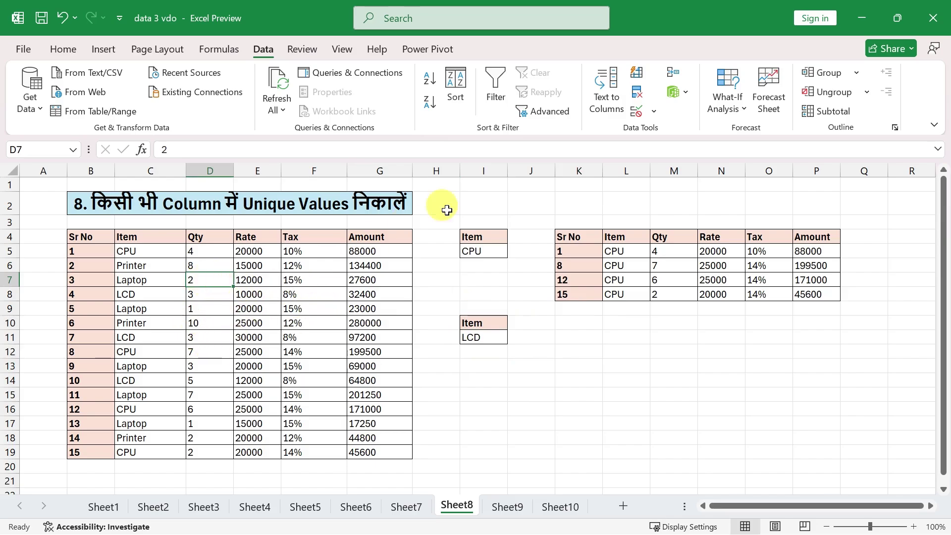
left_click(549, 118)
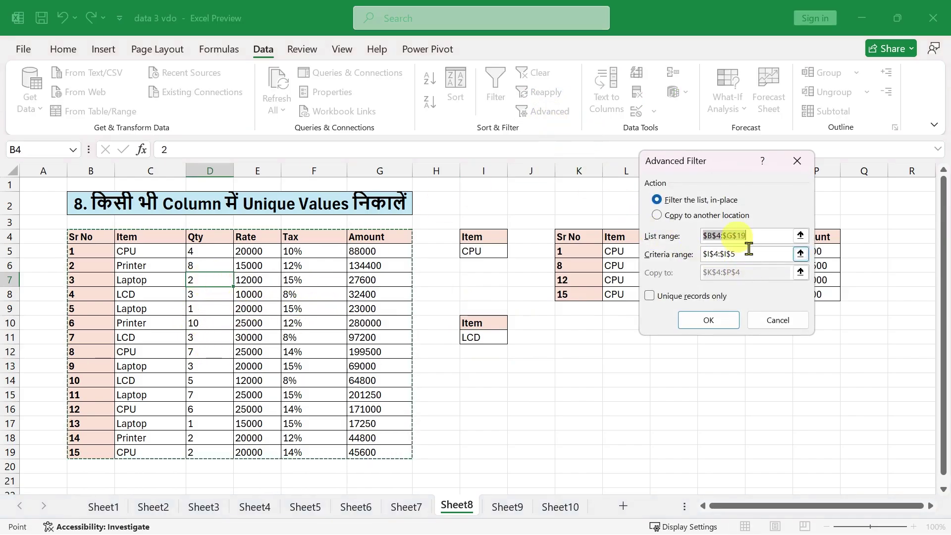
left_click_drag(741, 251, 660, 240)
left_click(678, 218)
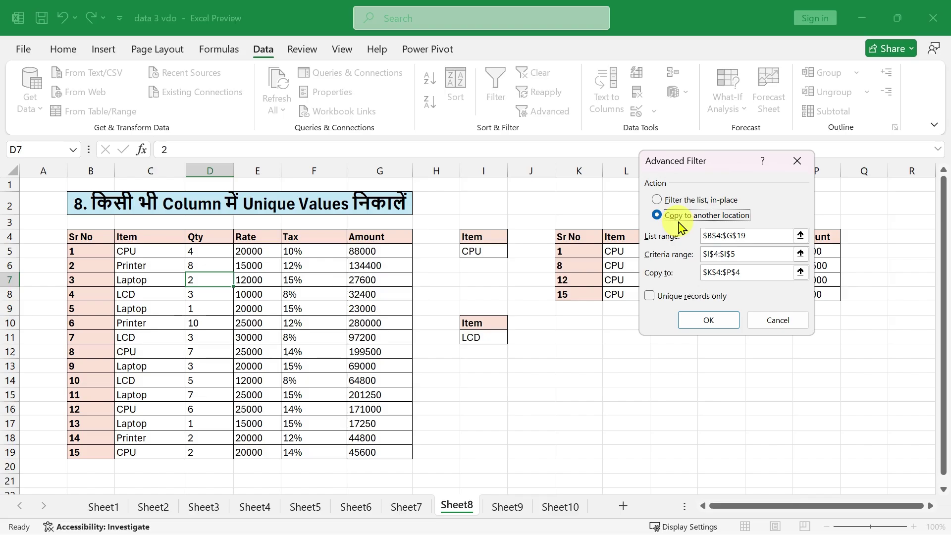
left_click_drag(747, 253, 665, 270)
key("BackSpace")
key("BackSpace")
left_click_drag(764, 234, 683, 238)
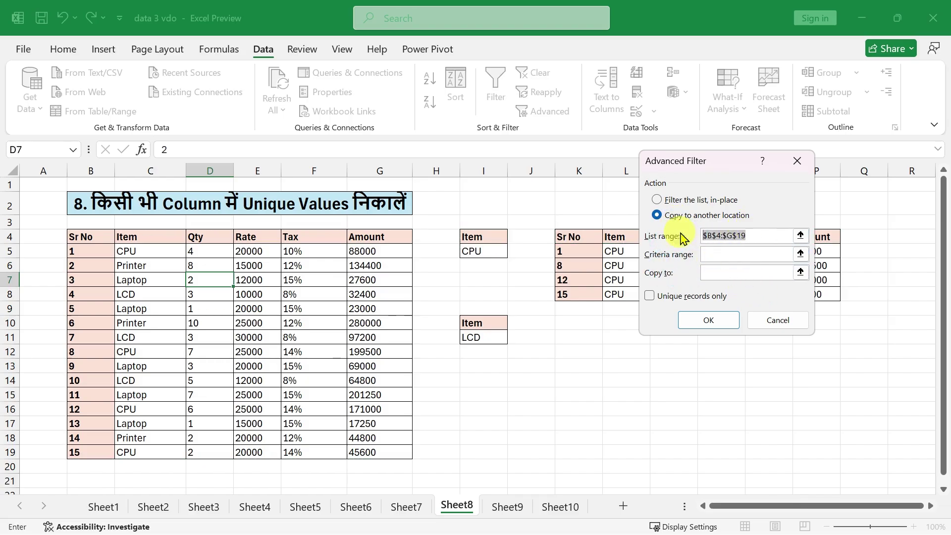
key("BackSpace")
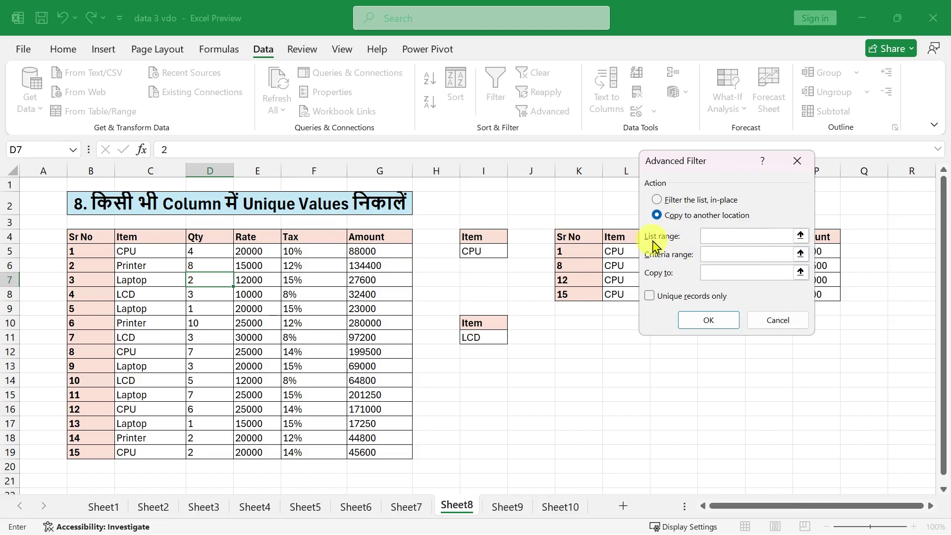
Run the Advanced Filter with list range B4:G19 and criteria range I10:I11, copying the matching rows to K11
left_click_drag(77, 238, 372, 451)
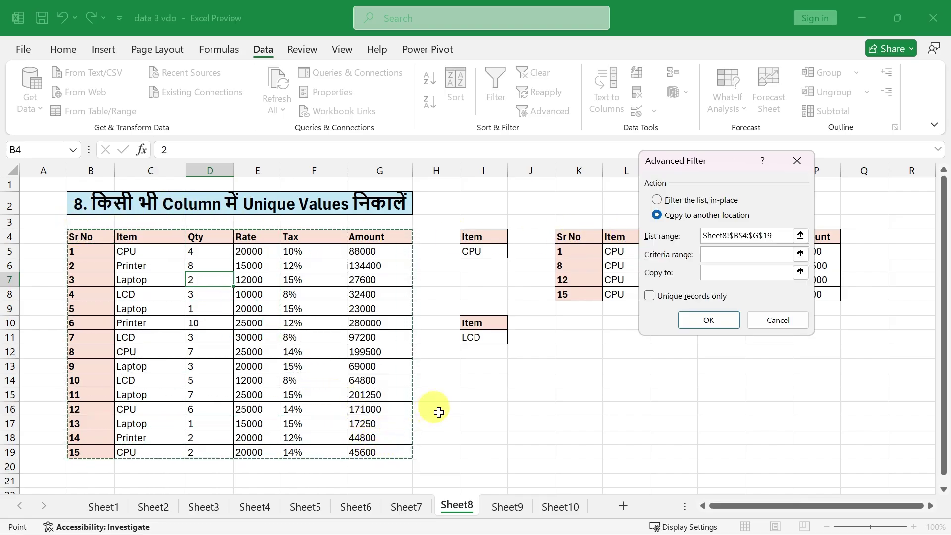
left_click(715, 253)
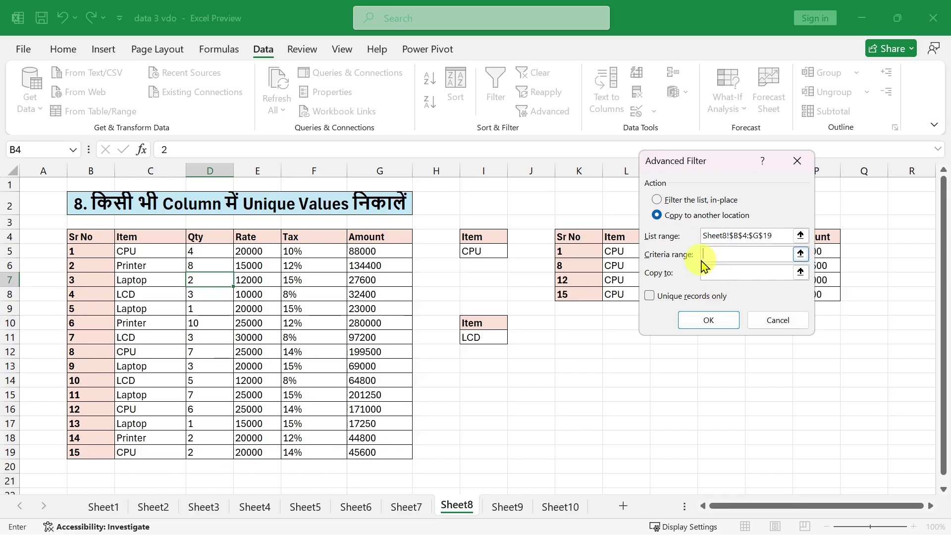
left_click_drag(483, 322, 490, 331)
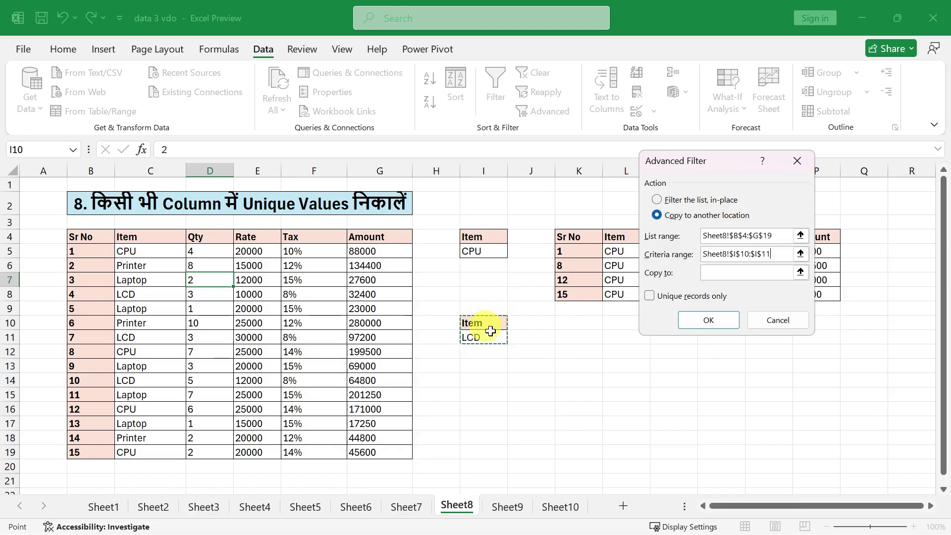
left_click(732, 273)
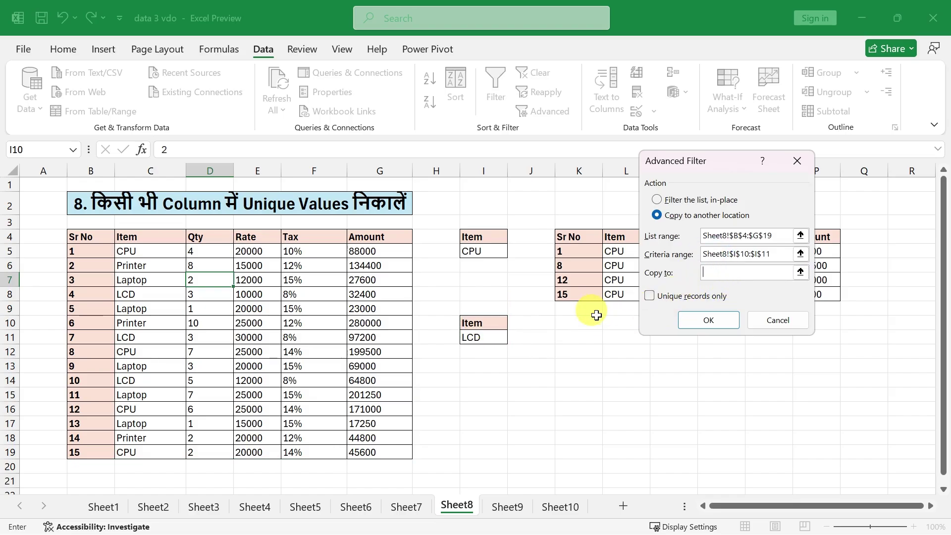
left_click(566, 335)
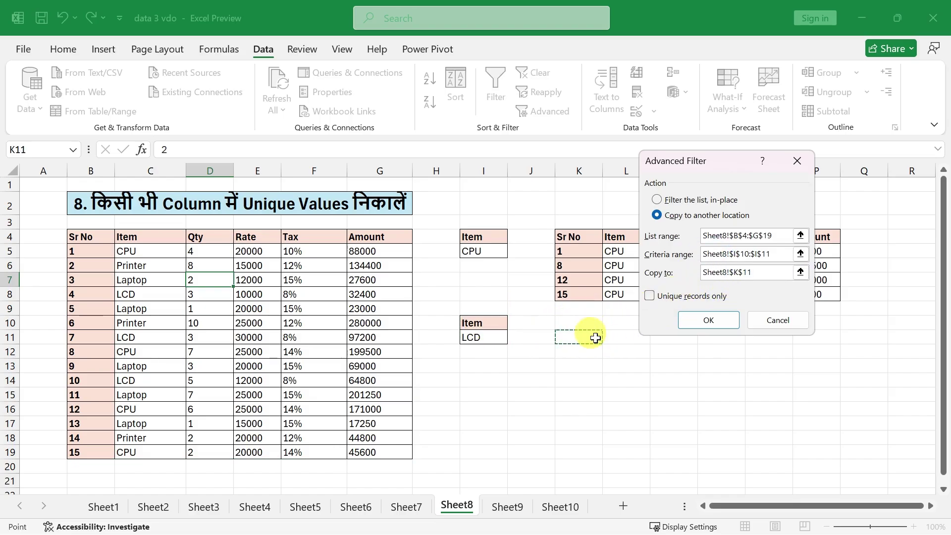
left_click(714, 323)
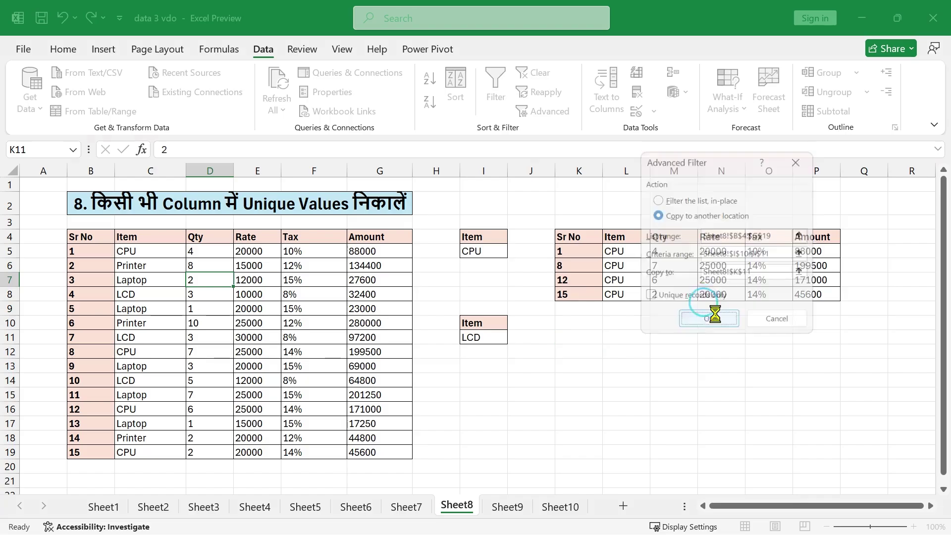
left_click(716, 409)
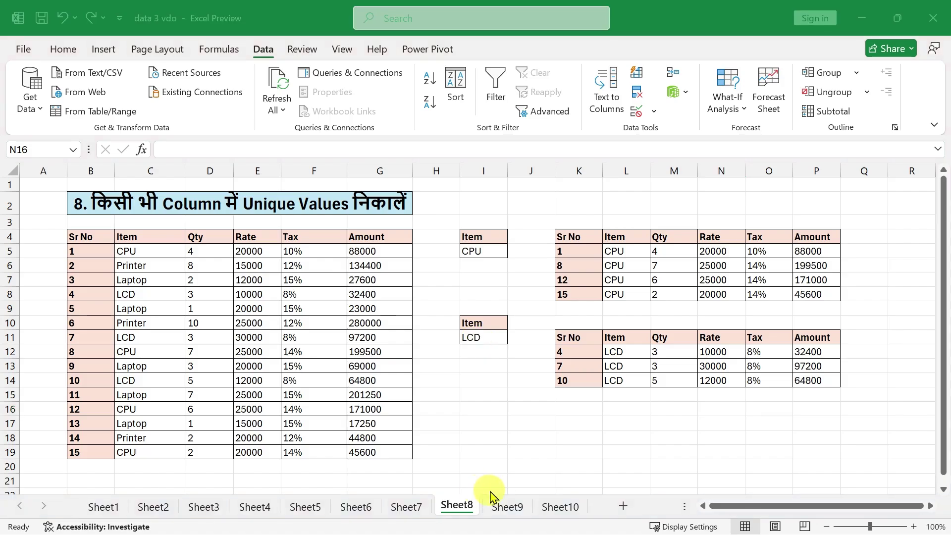
Open Sheet9 and select the Item entry in C12 of its tax table
left_click(501, 508)
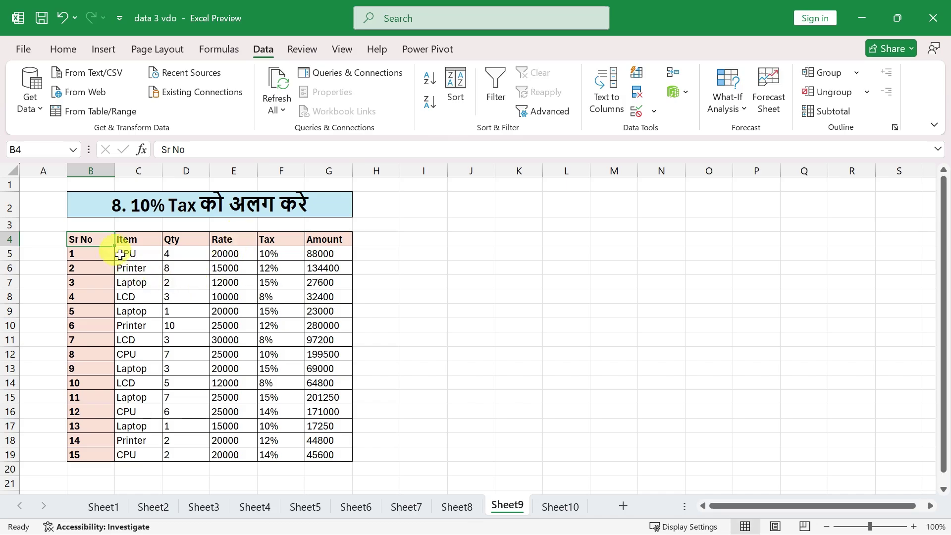
left_click_drag(107, 251, 317, 452)
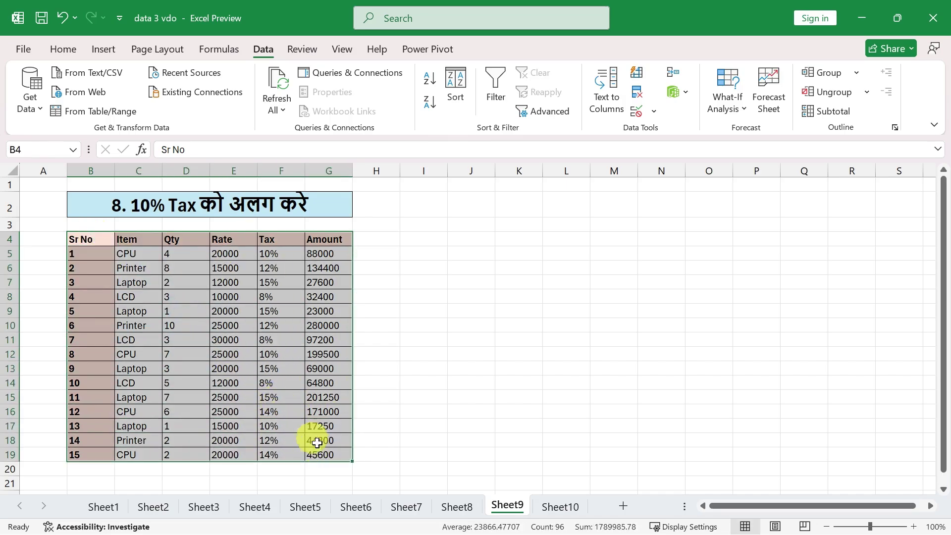
left_click(121, 253)
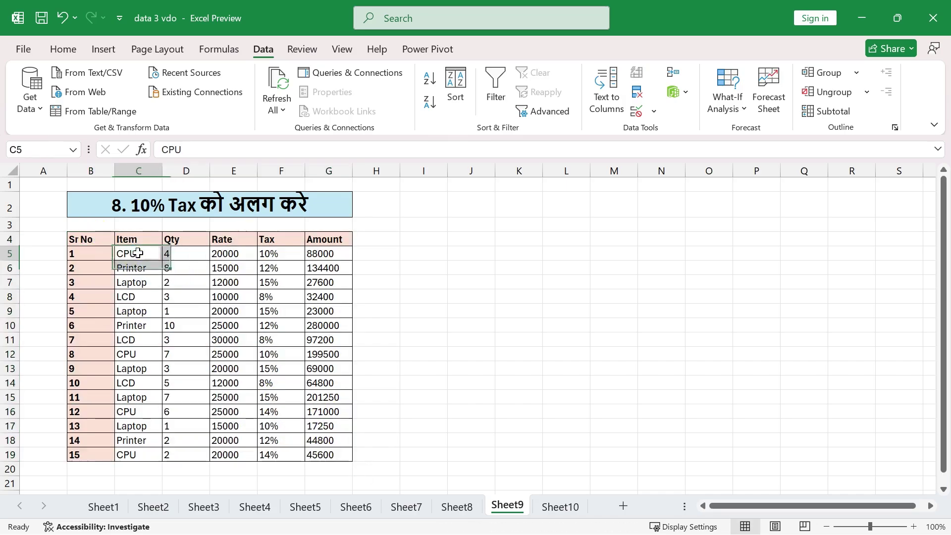
left_click(150, 350)
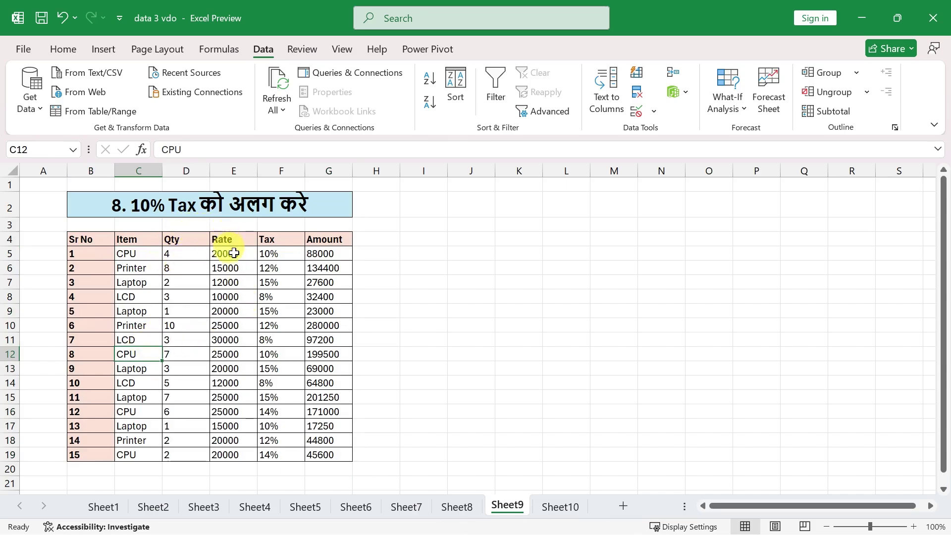
Copy the Tax header and its 10% entry from F4:F5 to I4 as the filter criteria
left_click_drag(268, 240, 303, 259)
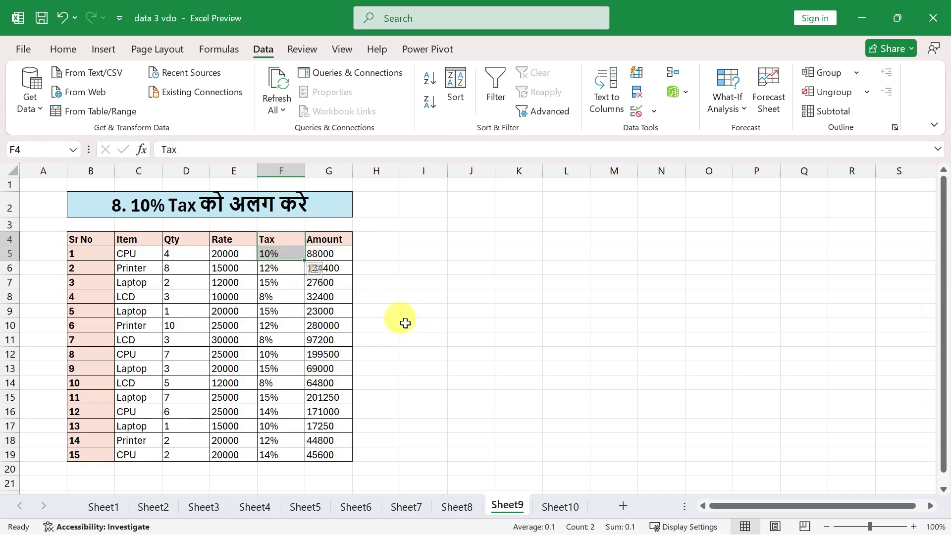
key("ctrl+c")
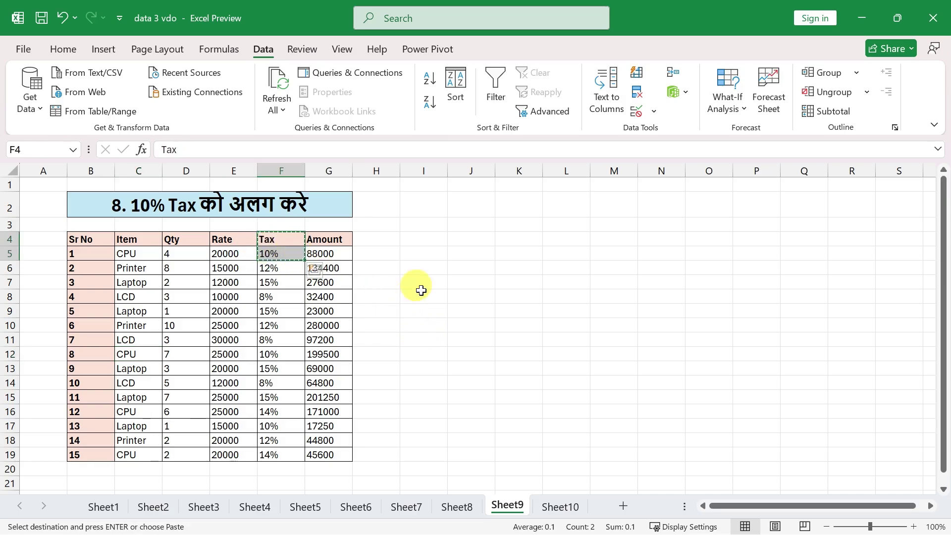
left_click(423, 238)
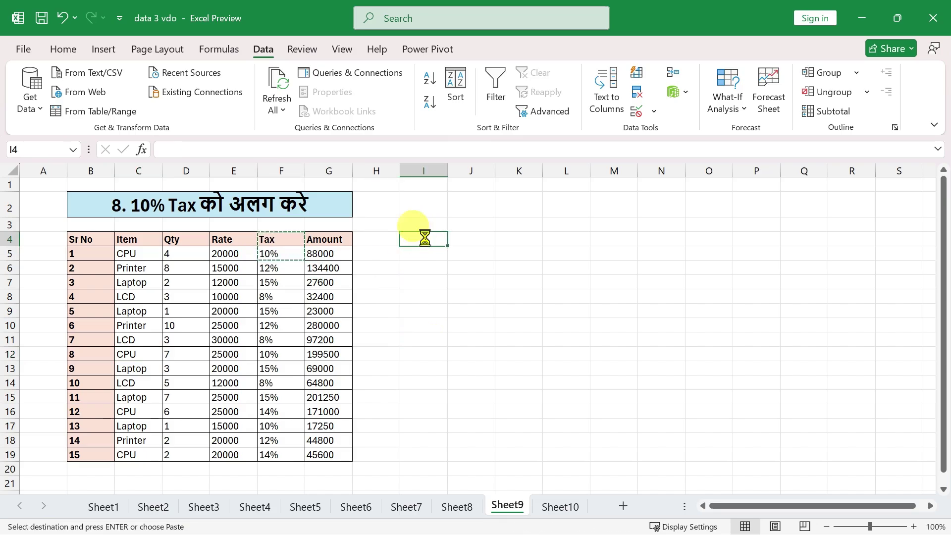
key("ctrl+v")
Start an Advanced Filter from the main table, set it to copy to another location, and clear the old criteria and destination ranges
left_click(157, 297)
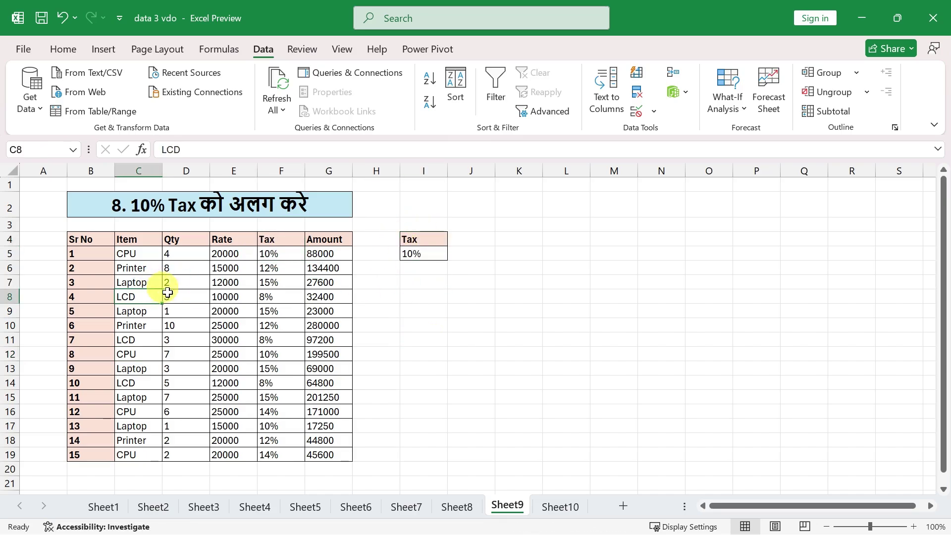
left_click(545, 115)
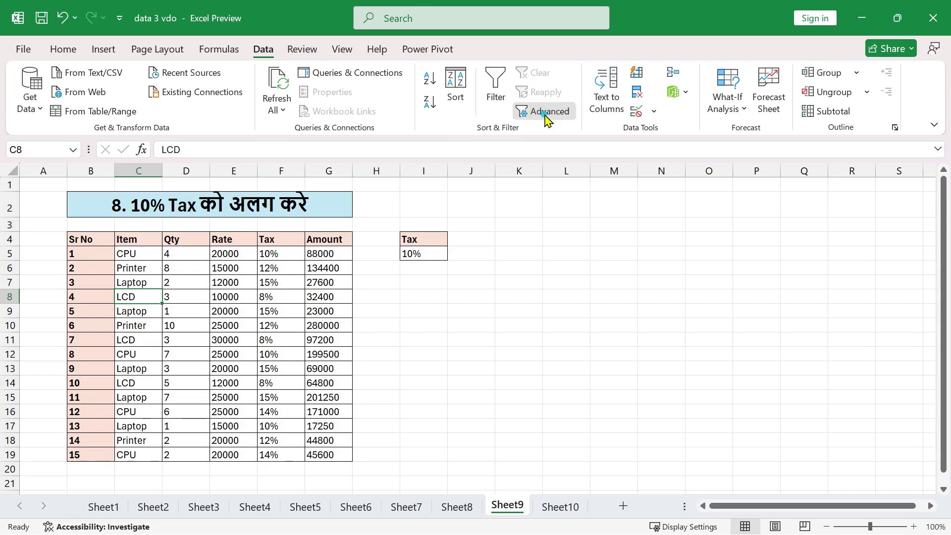
left_click_drag(749, 237, 654, 237)
left_click_drag(743, 255, 631, 246)
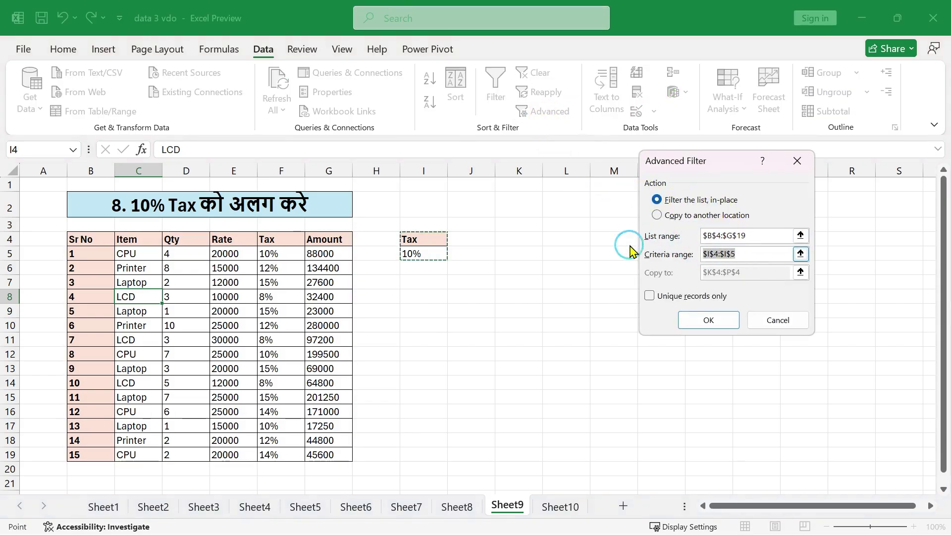
key("Delete")
left_click(657, 215)
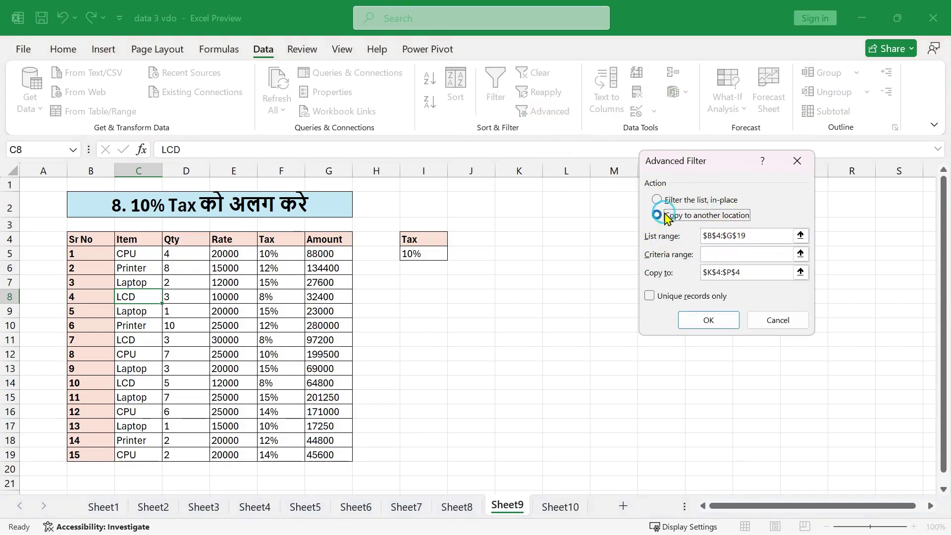
left_click_drag(743, 272, 644, 261)
key("Delete")
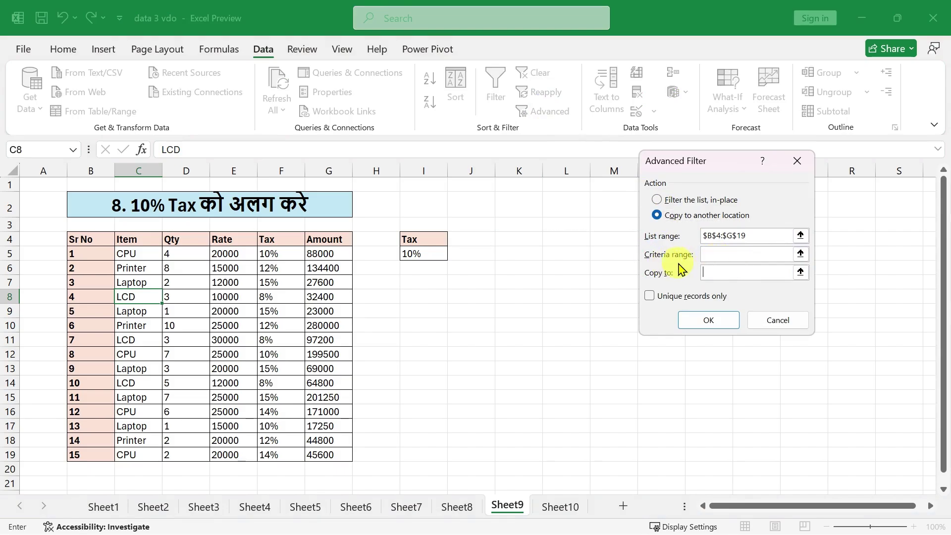
Run the Advanced Filter with list range B4:G19 and criteria range I4:I5, copying the matching rows to K4
left_click(711, 254)
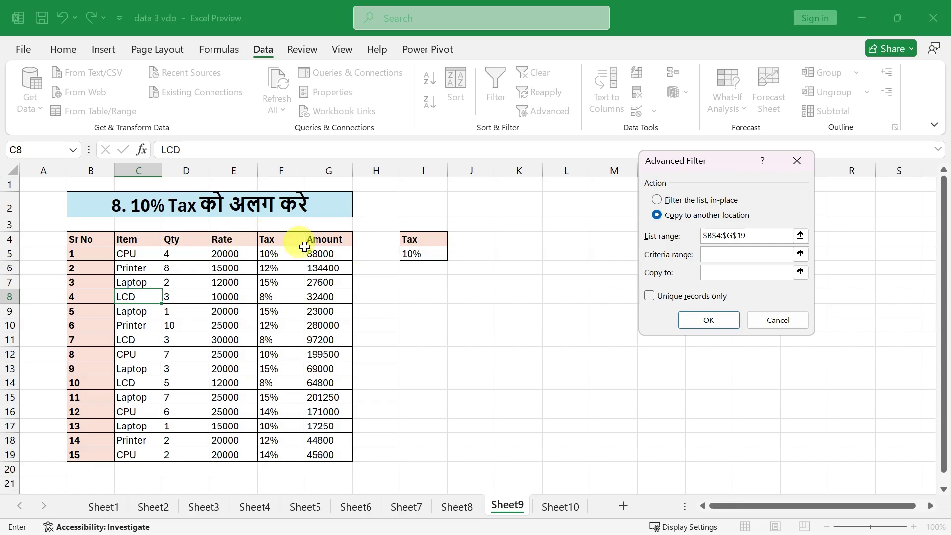
left_click(758, 235)
left_click_drag(81, 239, 340, 452)
left_click(748, 255)
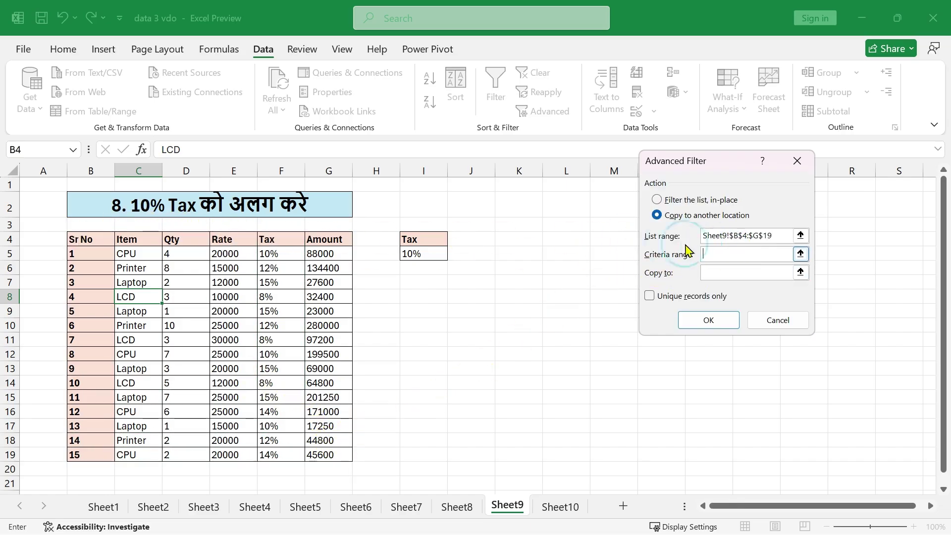
left_click_drag(421, 240, 424, 254)
left_click(714, 273)
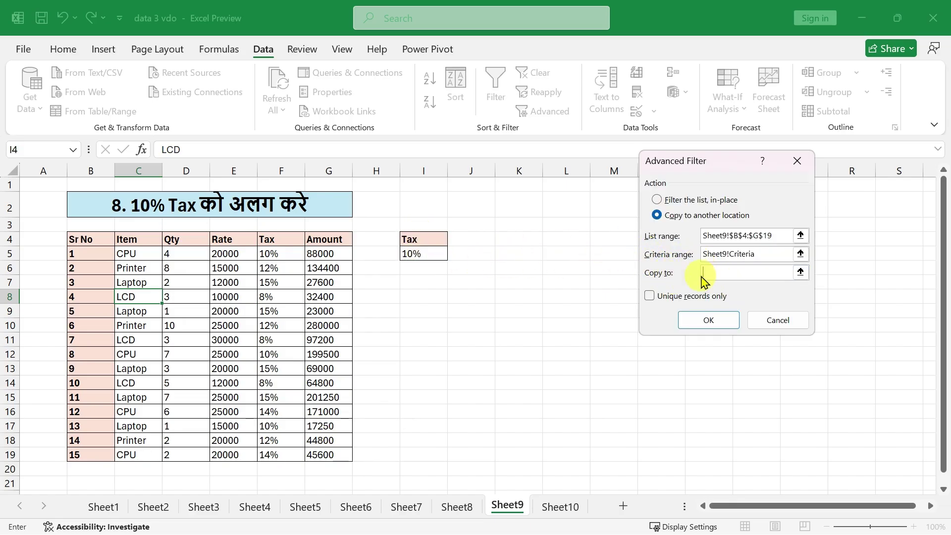
left_click(506, 240)
left_click(720, 321)
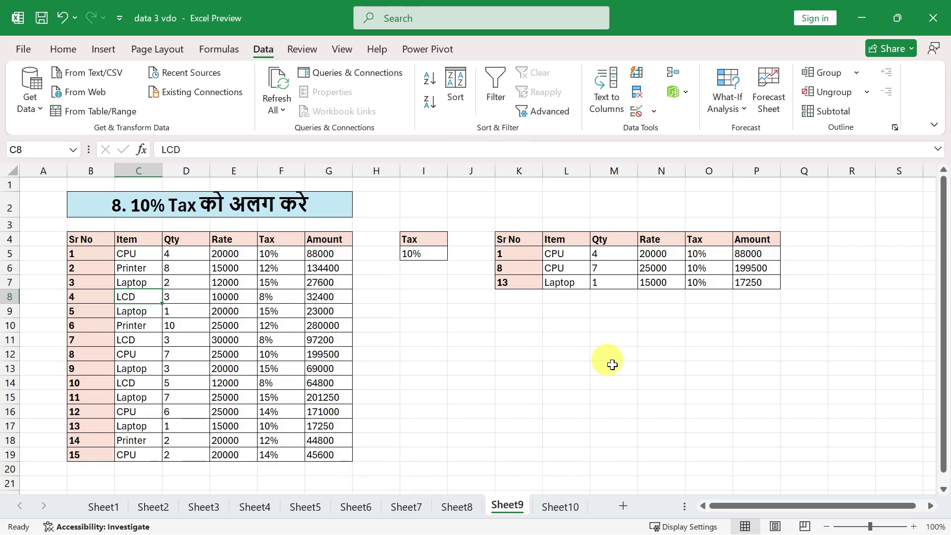
Open Sheet10 and copy its whole data table, B4:G19
left_click(565, 508)
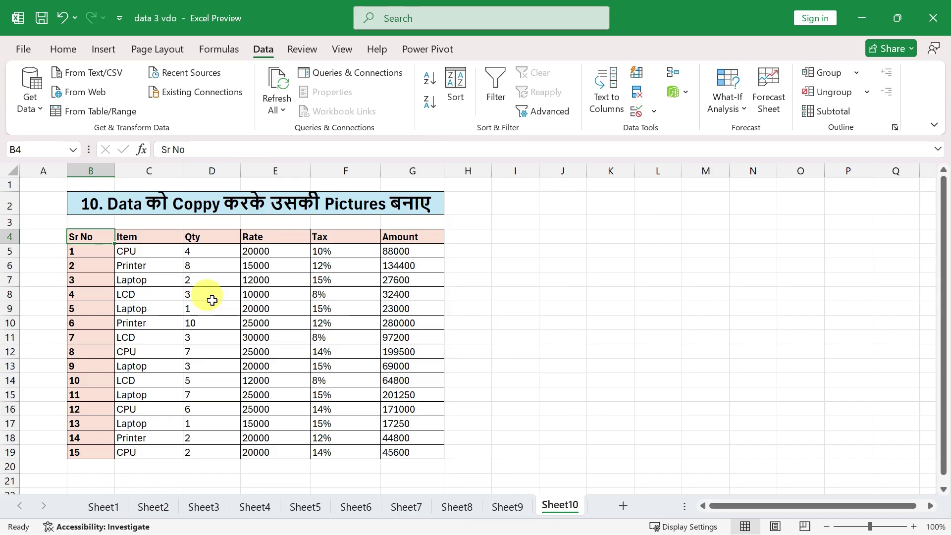
scroll(212, 300, "down", 2)
scroll(187, 255, "up", 2)
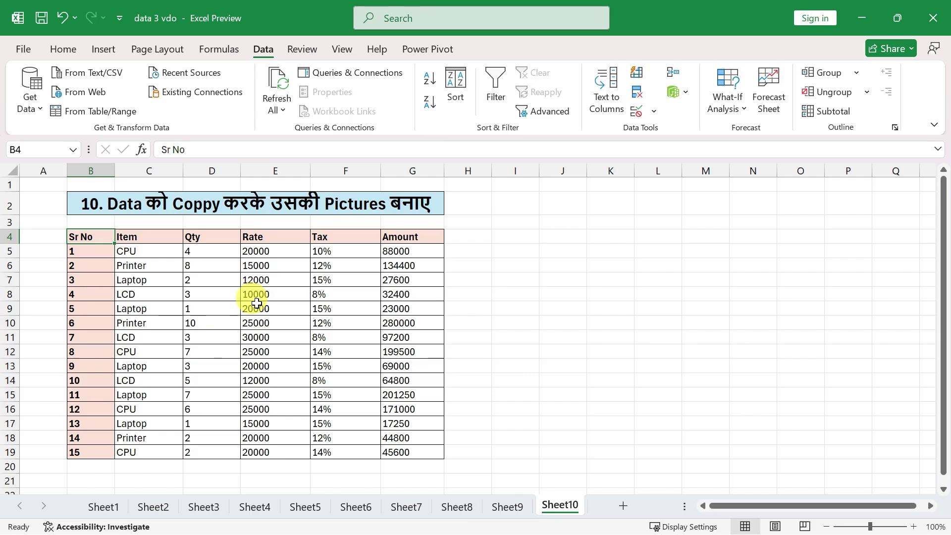
left_click_drag(97, 239, 405, 451)
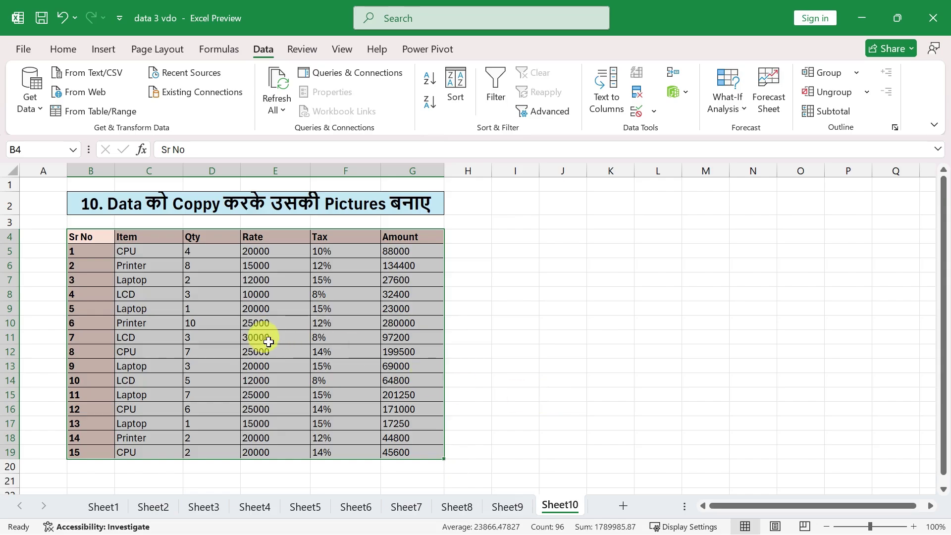
left_click(221, 307)
left_click_drag(98, 239, 427, 442)
left_click(64, 49)
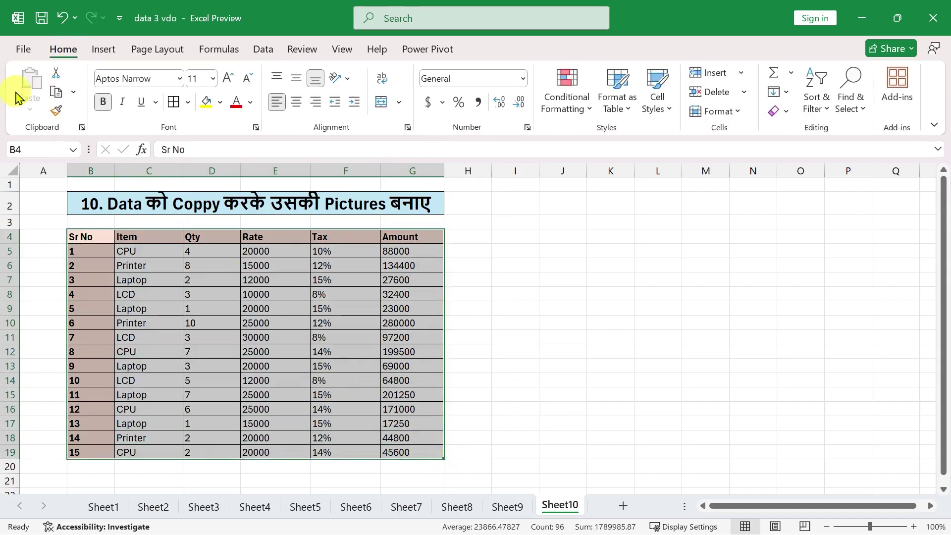
left_click(56, 94)
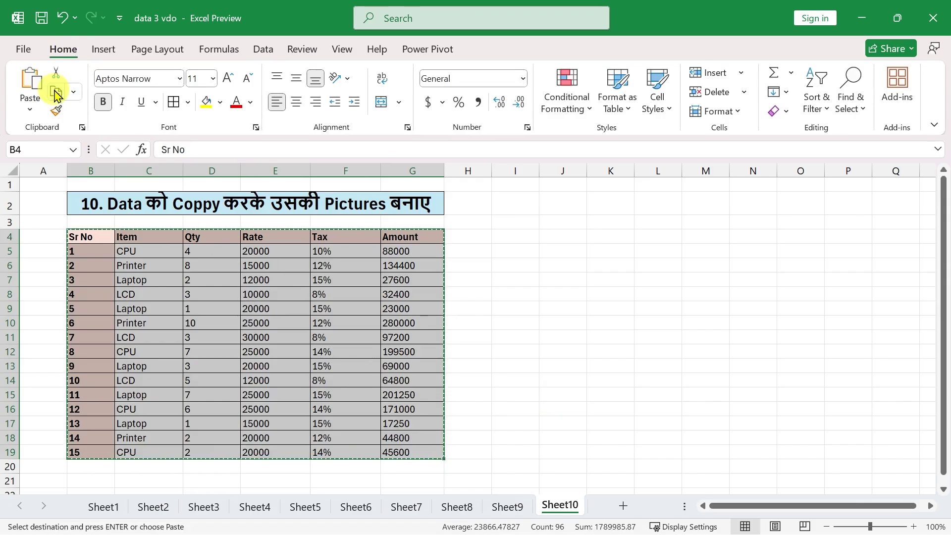
Paste the copied table as a static picture, place it beside the original table, and shrink it to about 3.07" by 5.03"
left_click(30, 111)
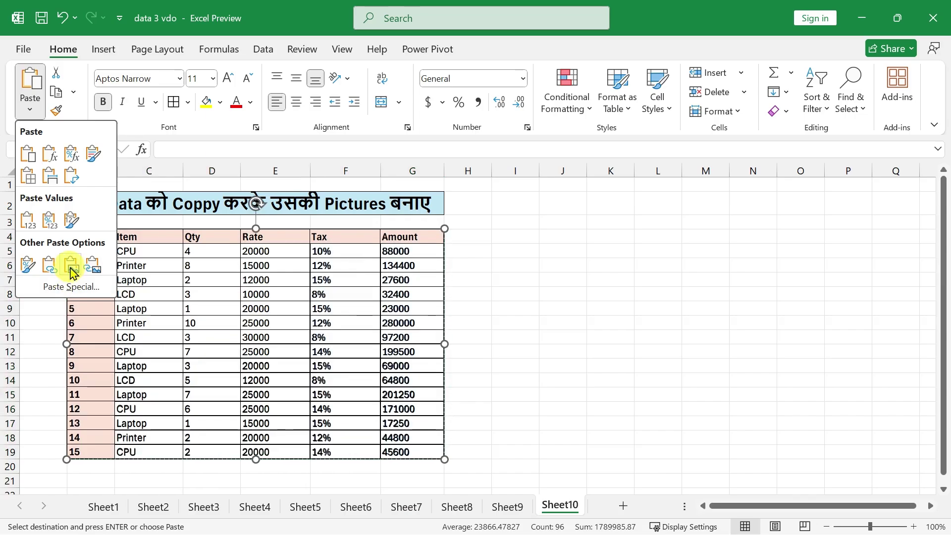
left_click(72, 272)
left_click_drag(264, 300, 668, 284)
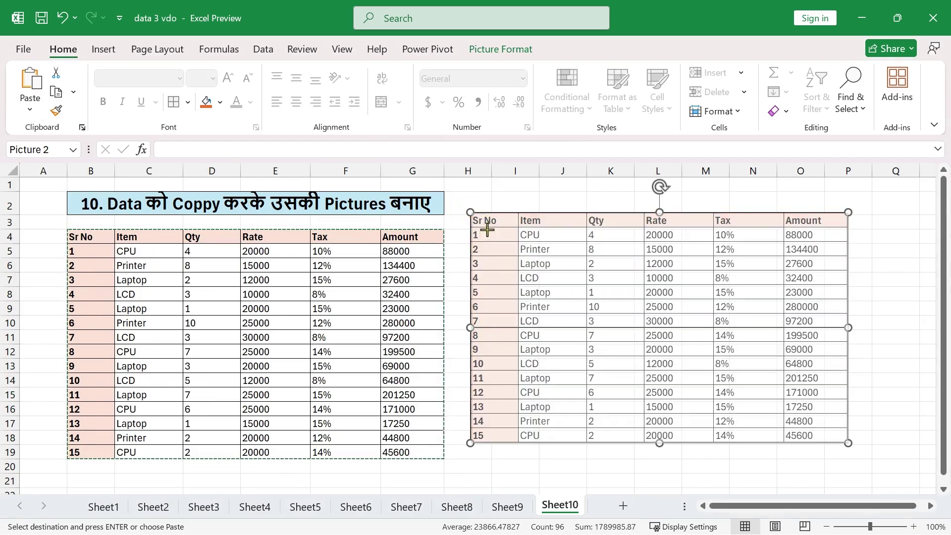
left_click_drag(487, 230, 490, 225)
mouse_move(581, 300)
left_mouse_down()
mouse_move(572, 313)
mouse_move(577, 302)
left_mouse_up()
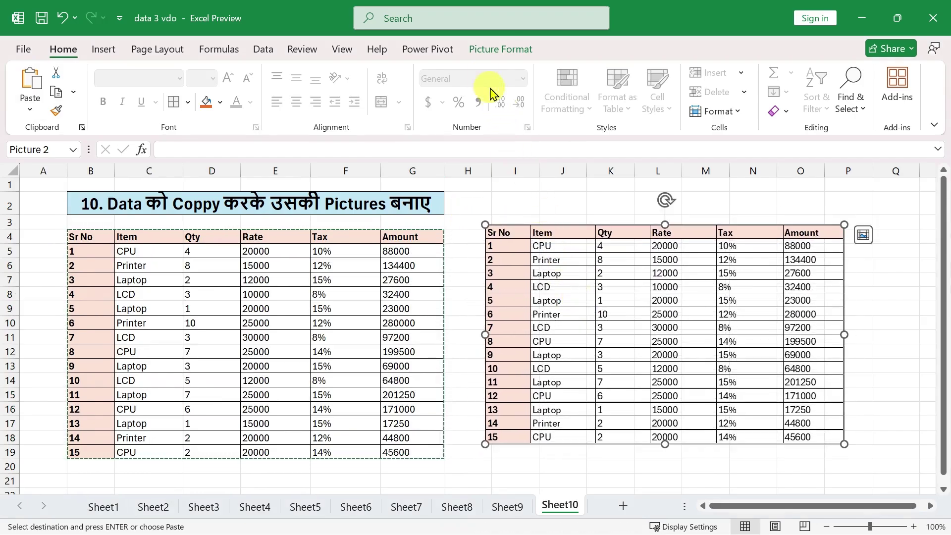
Apply the drop-shadow rectangle picture style to the table picture and nudge it slightly upward
left_click(491, 47)
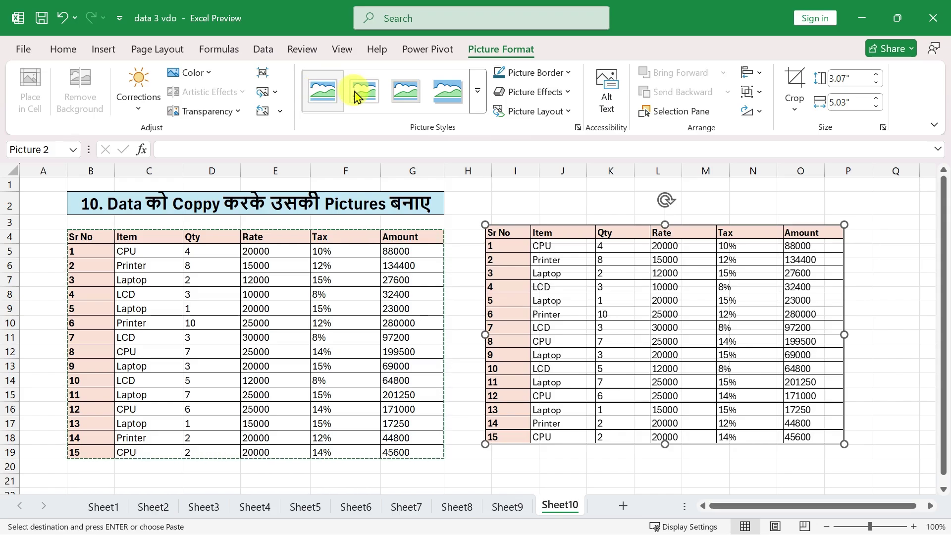
left_click(463, 102)
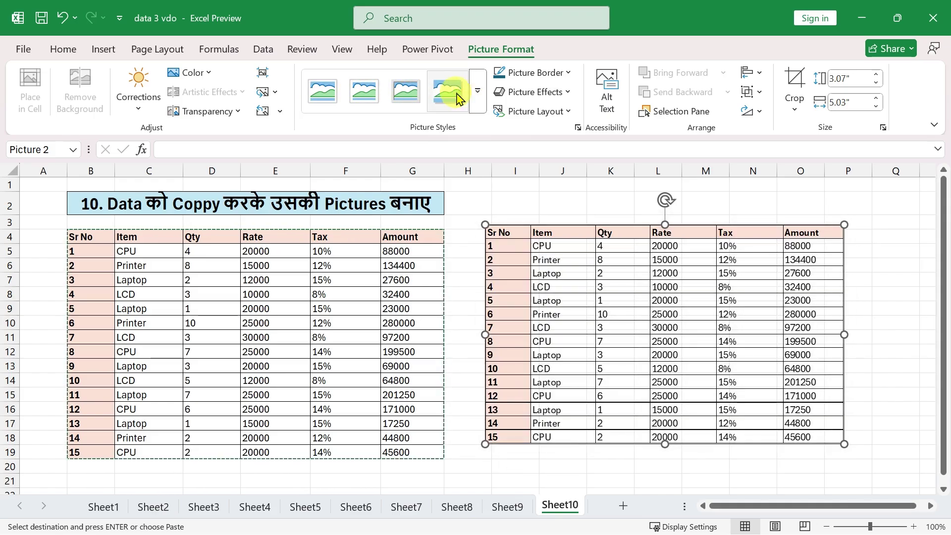
left_click(797, 170)
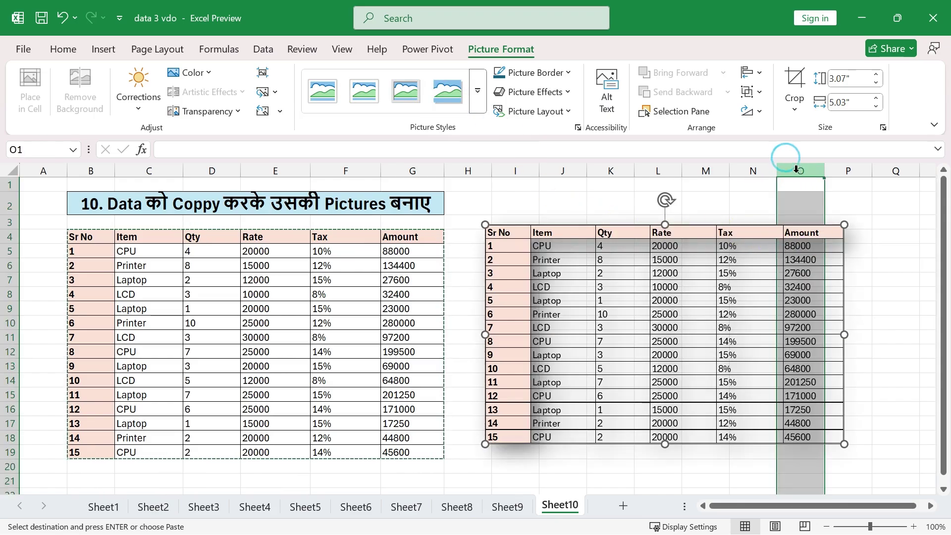
left_click(786, 314)
left_click_drag(694, 334, 693, 328)
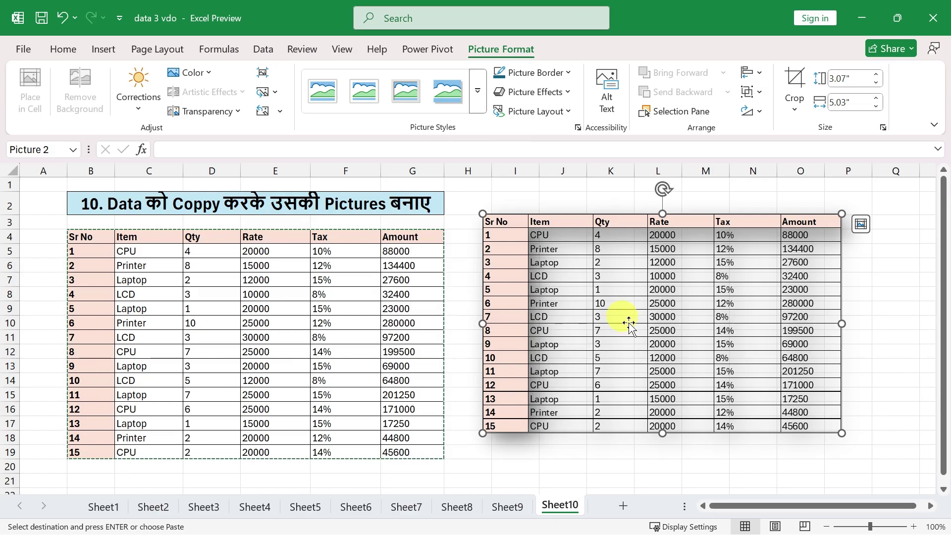
Return to Sheet1 with the duplicate-data tables
left_click(99, 506)
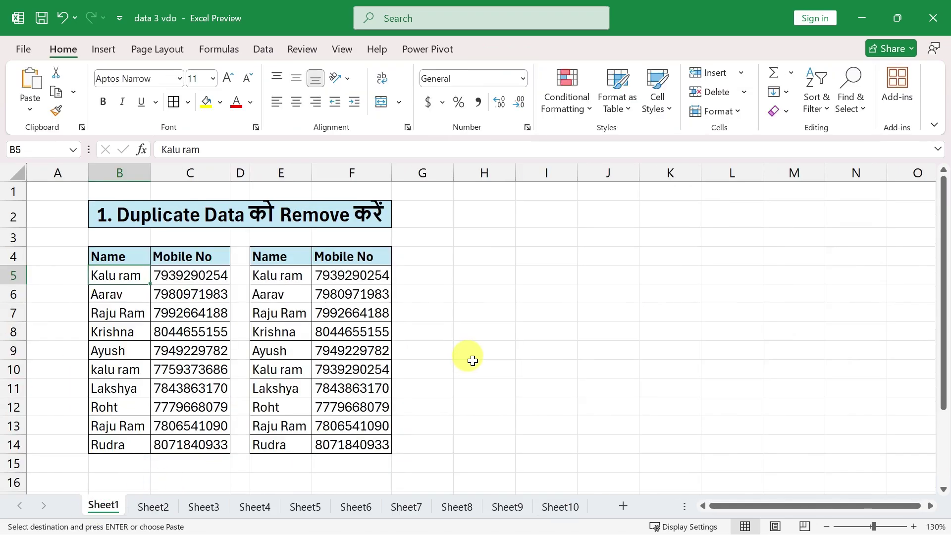